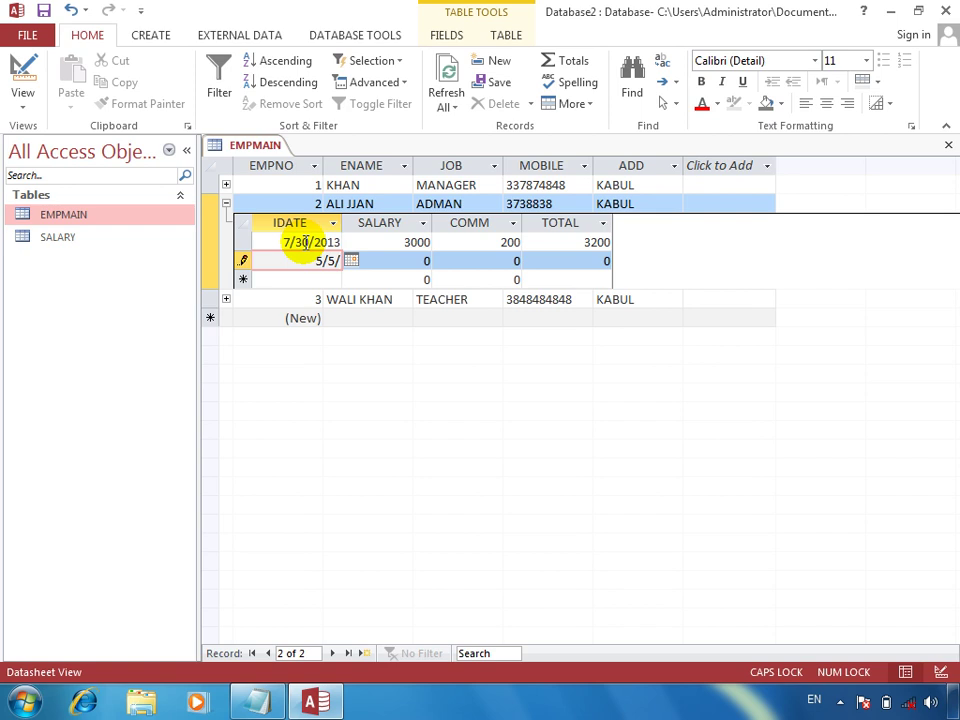
Step: Complete employee 2's 5/5/2013 salary record with salary 3000 and commission 30000, then close EMPMAIN
text(021)
key(BackSpace)
key(BackSpace)
key(BackSpace)
text(012)
key(BackSpace)
text(3)
key(Tab)
text(3000)
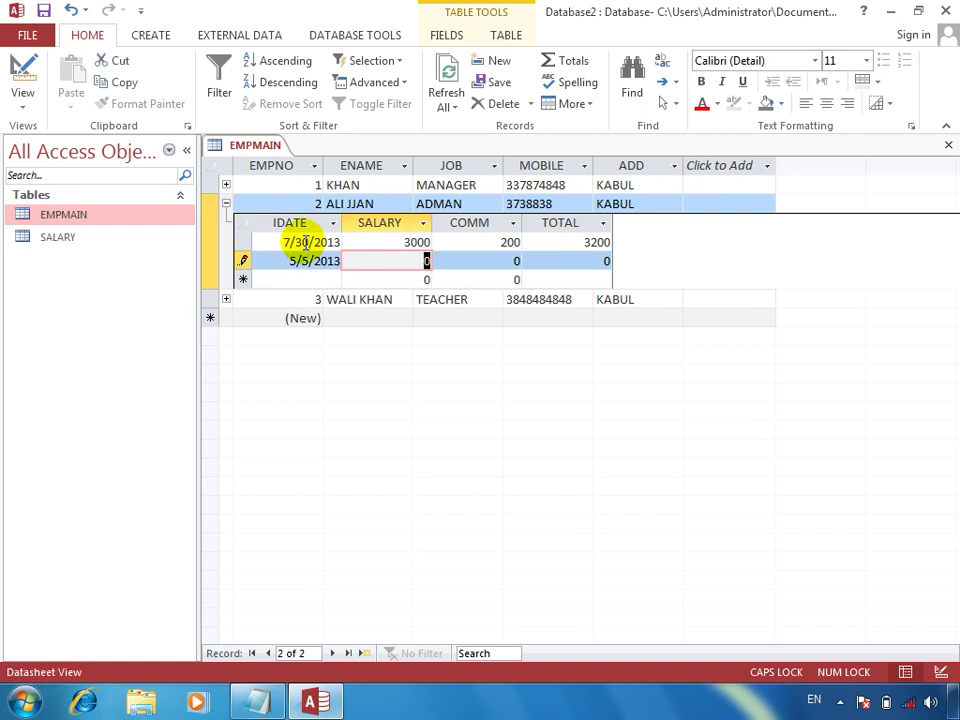
key(Tab)
text(30000)
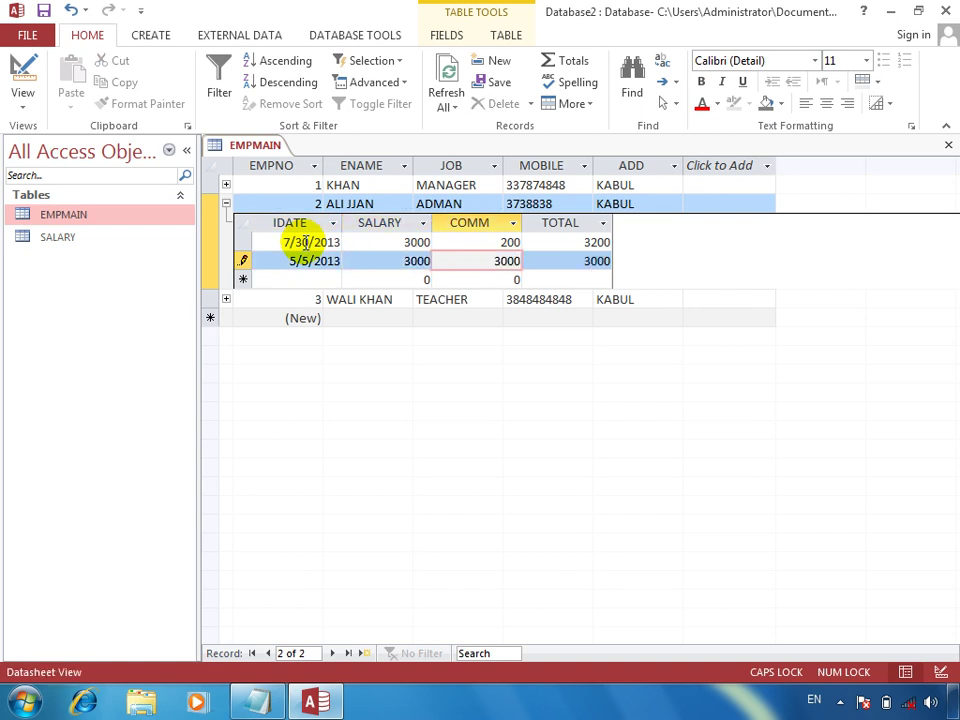
key(Tab)
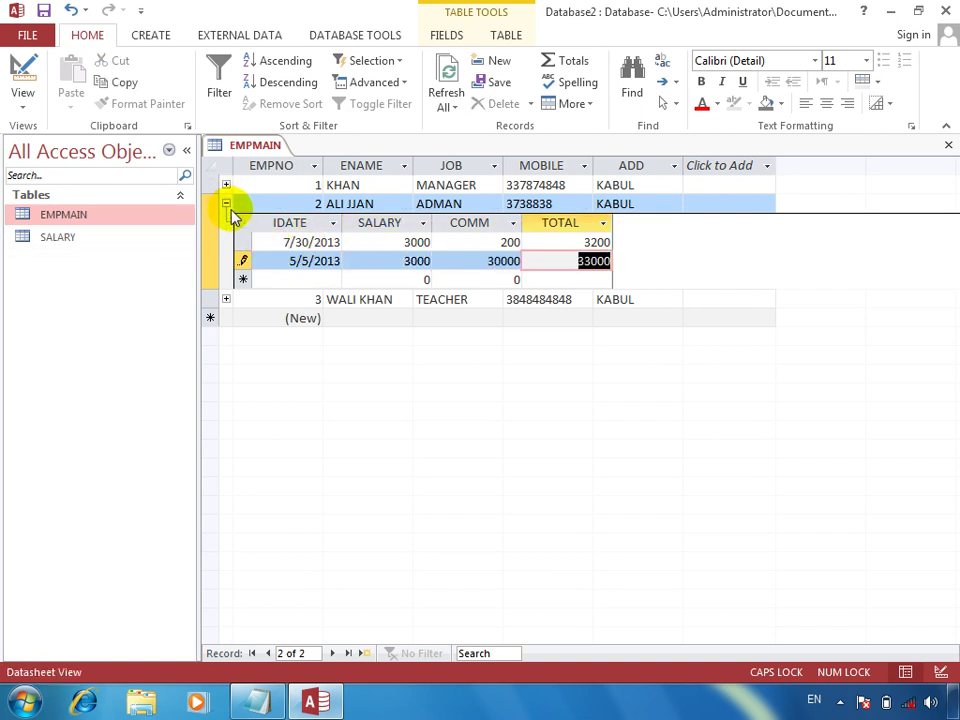
click(226, 204)
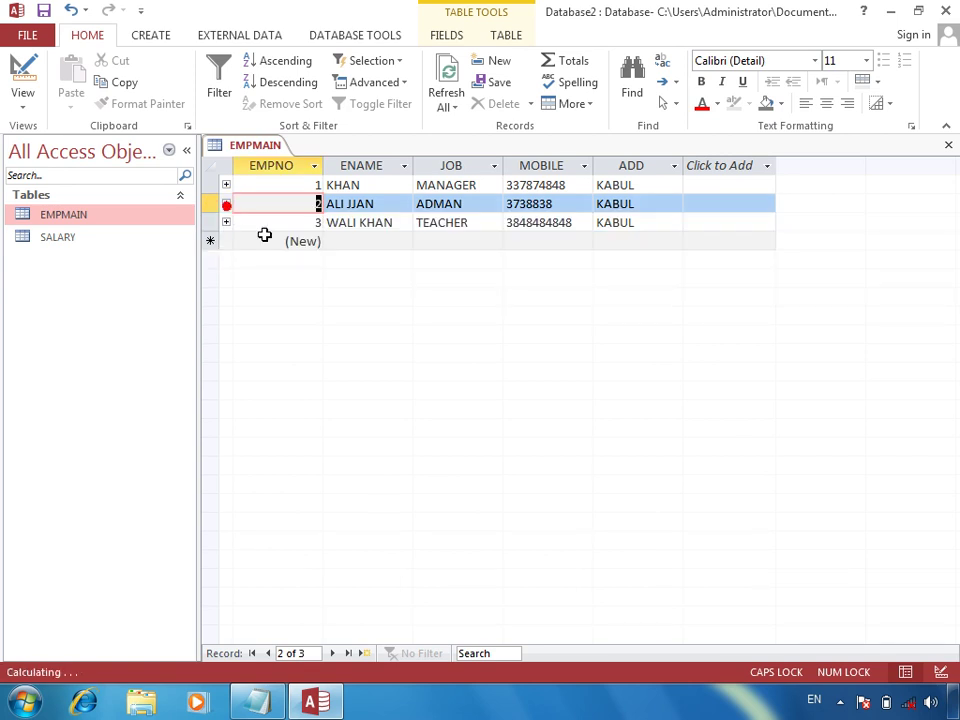
click(948, 147)
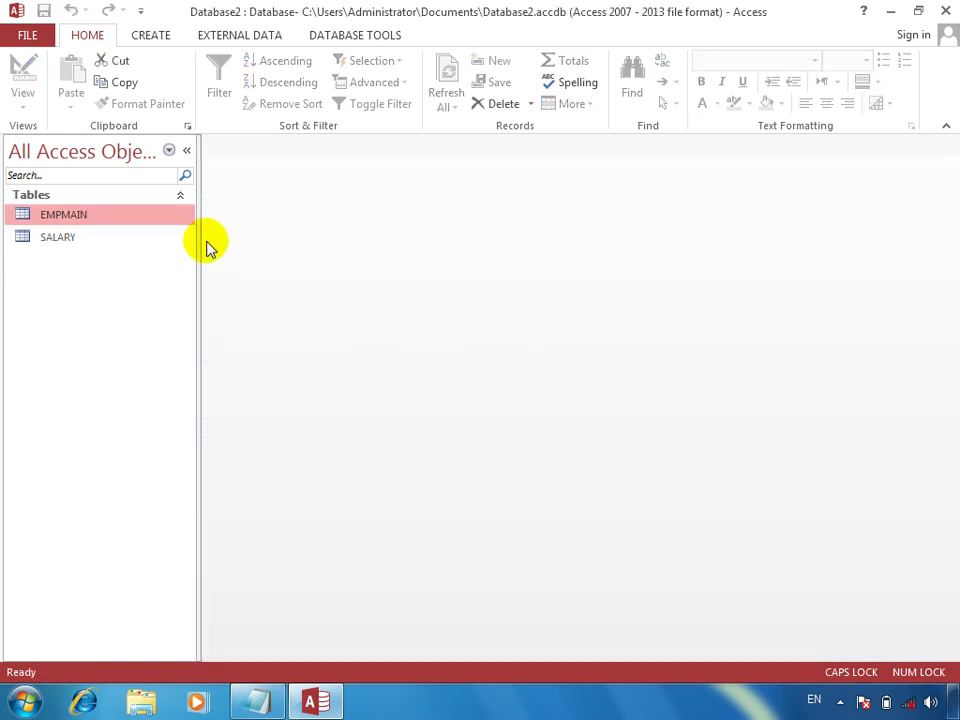
double_click(120, 240)
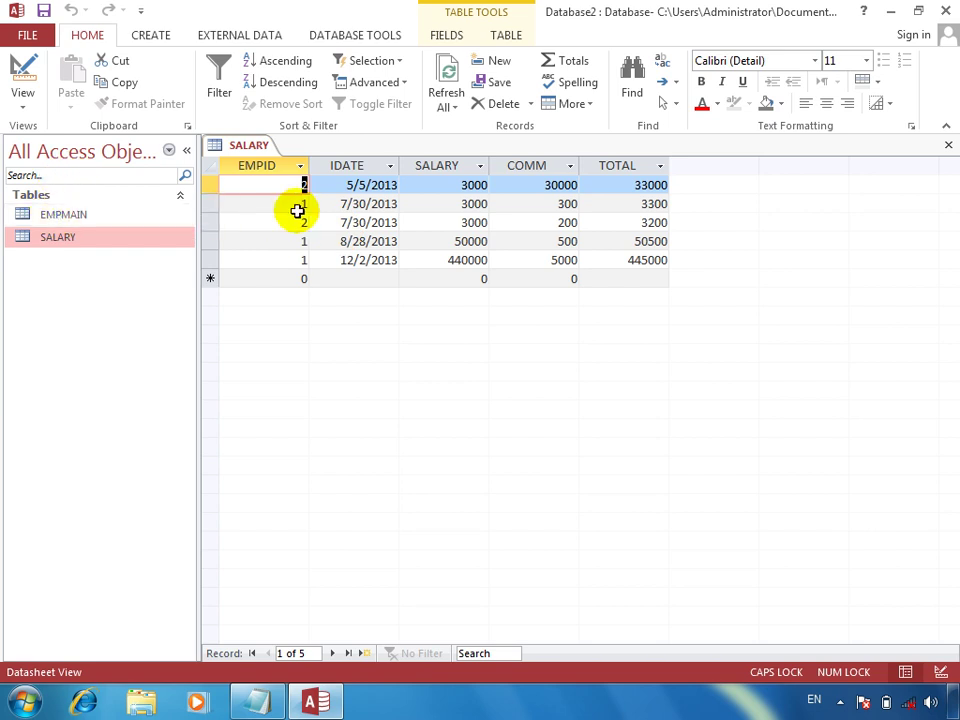
click(212, 242)
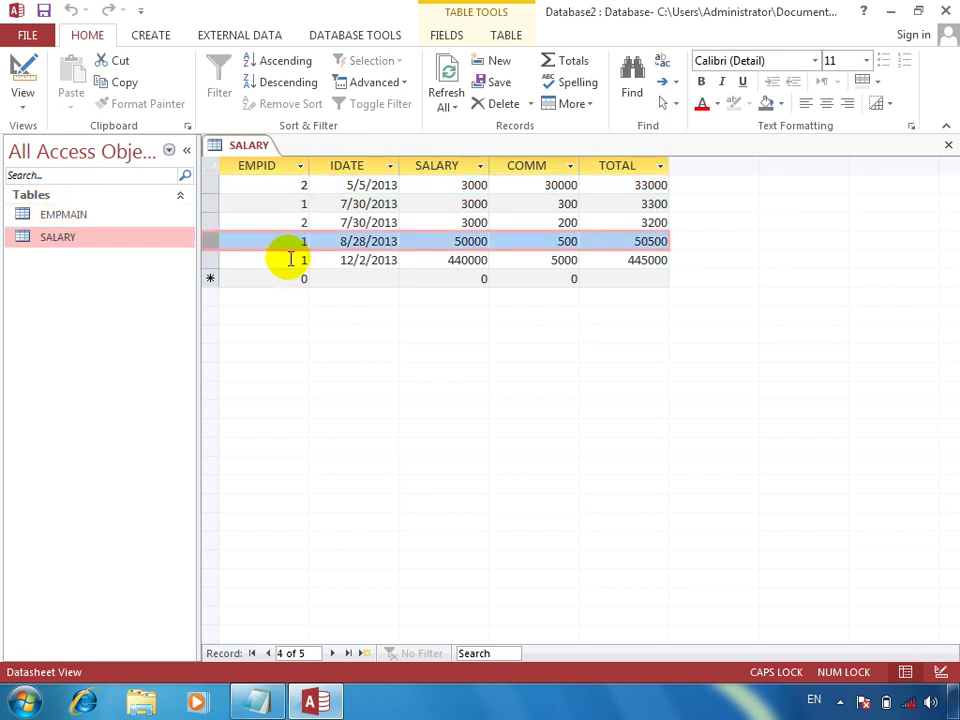
click(281, 200)
drag(281, 200, 343, 200)
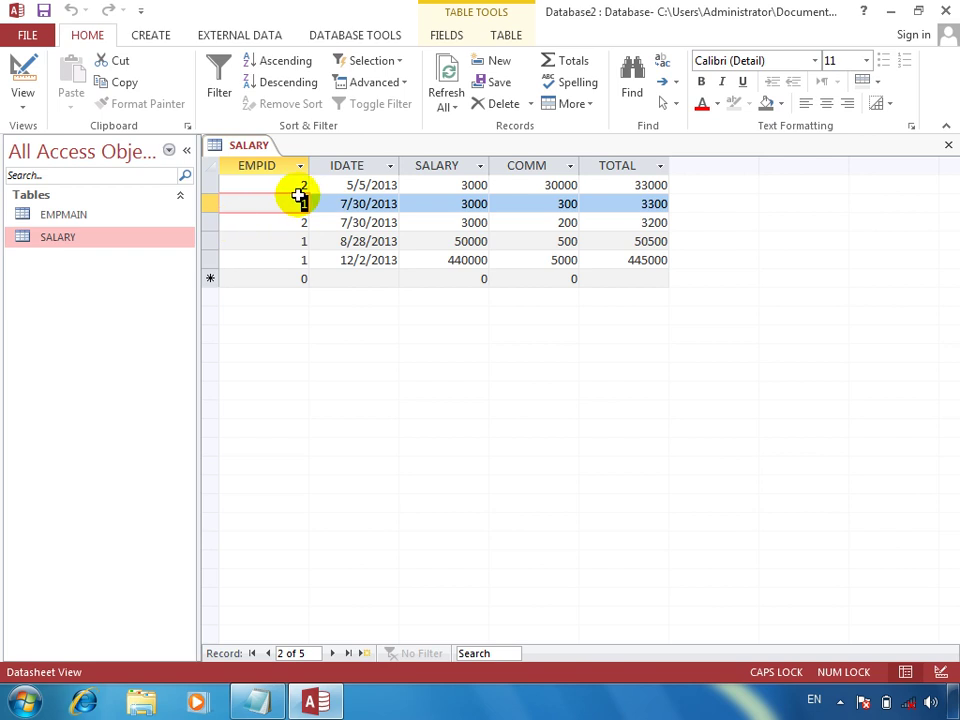
drag(268, 180, 339, 184)
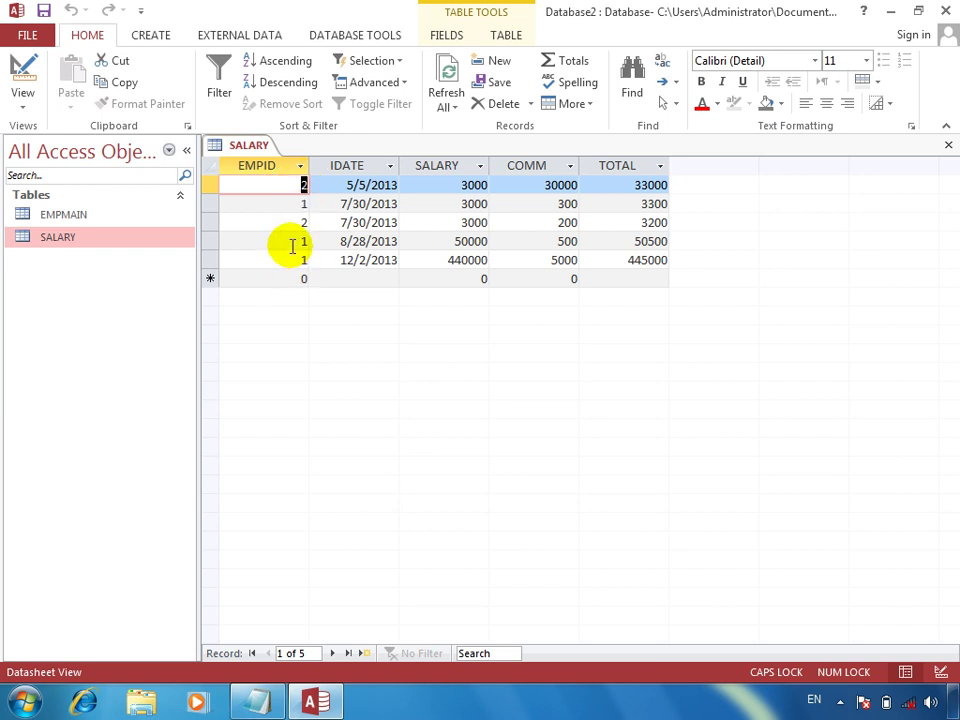
drag(289, 257, 413, 259)
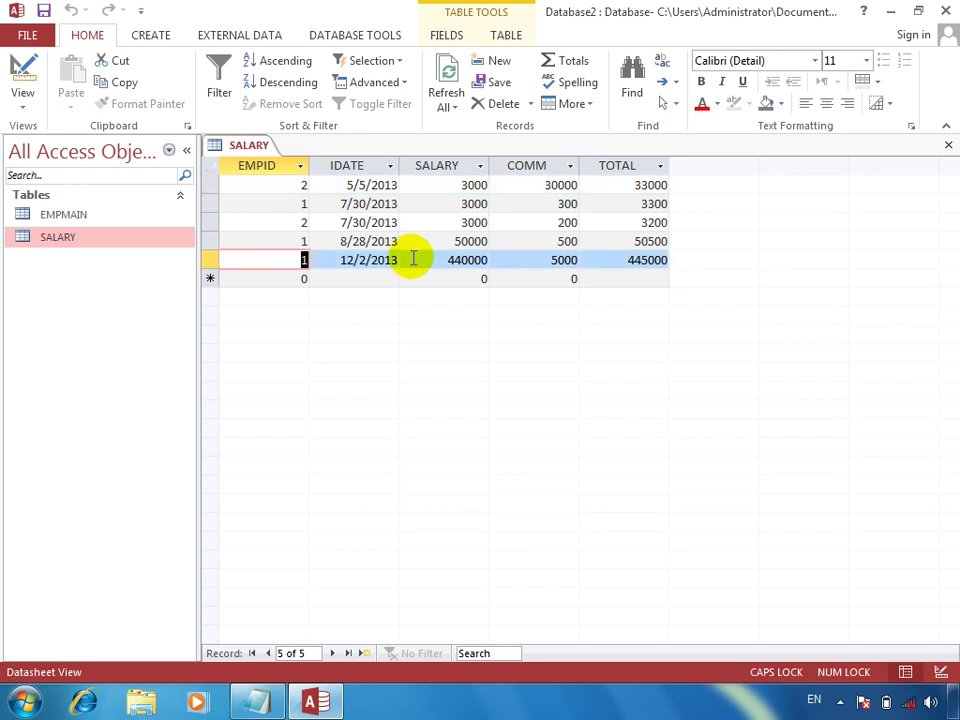
click(948, 144)
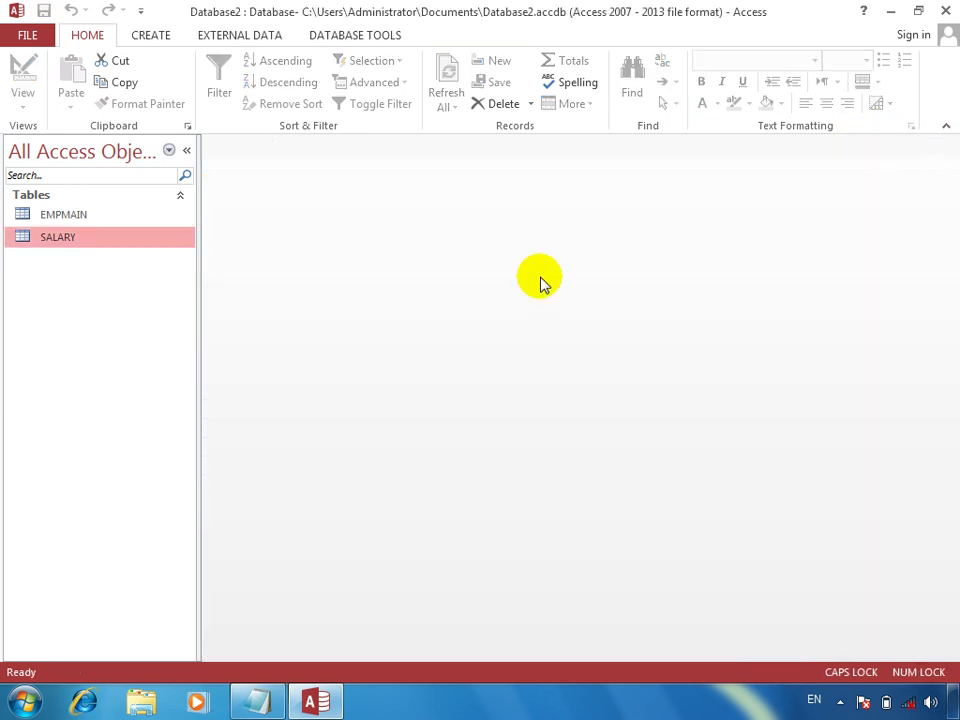
click(159, 44)
Step: Start a new table design with STUDENTSID as AutoNumber and SNAME, F/NAME and PROGRAM as Short Text
click(130, 100)
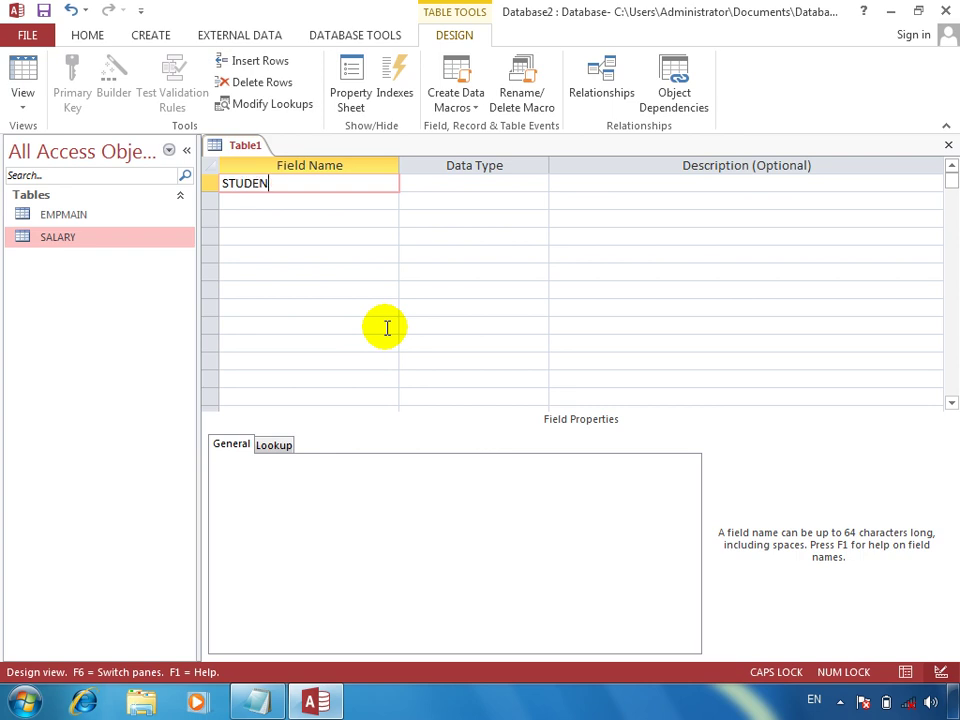
text(STUDENTSID)
key(Tab)
text(A)
key(Tab)
key(Tab)
text(SNAME)
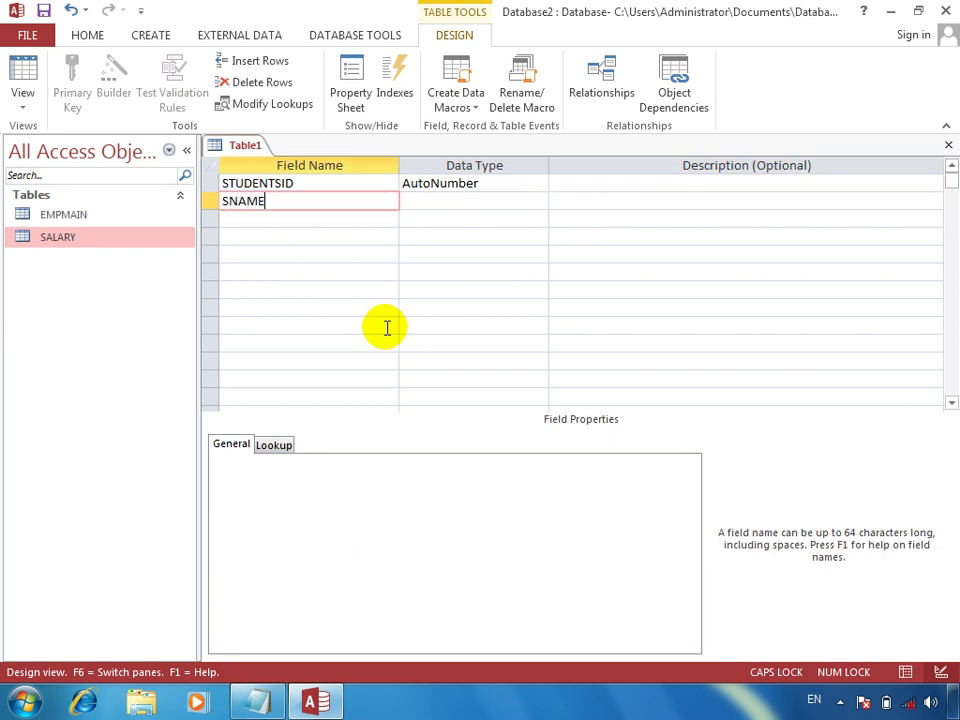
key(Tab)
key(Tab)
key(Tab)
text(F/NAME)
key(Tab)
key(Tab)
key(Tab)
text(PROGR)
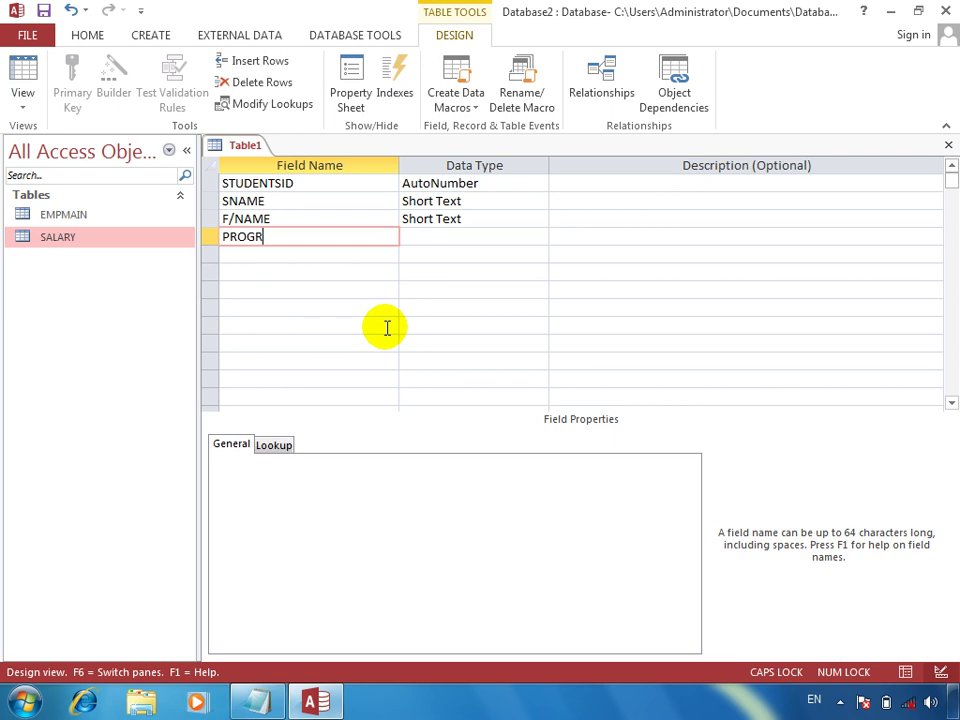
key(Tab)
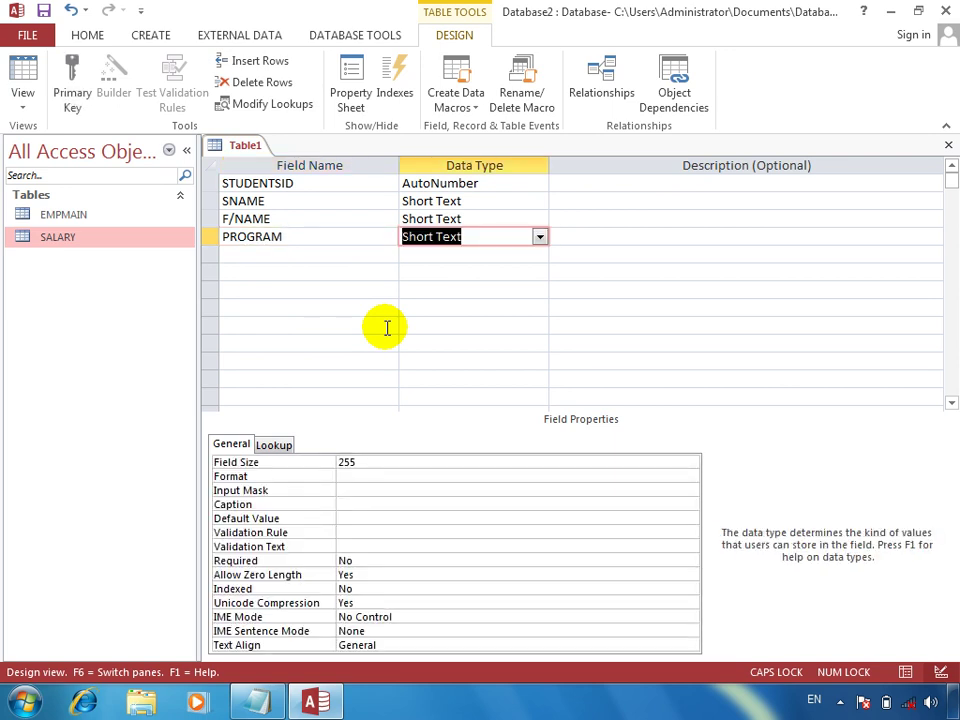
key(Tab)
key(Tab)
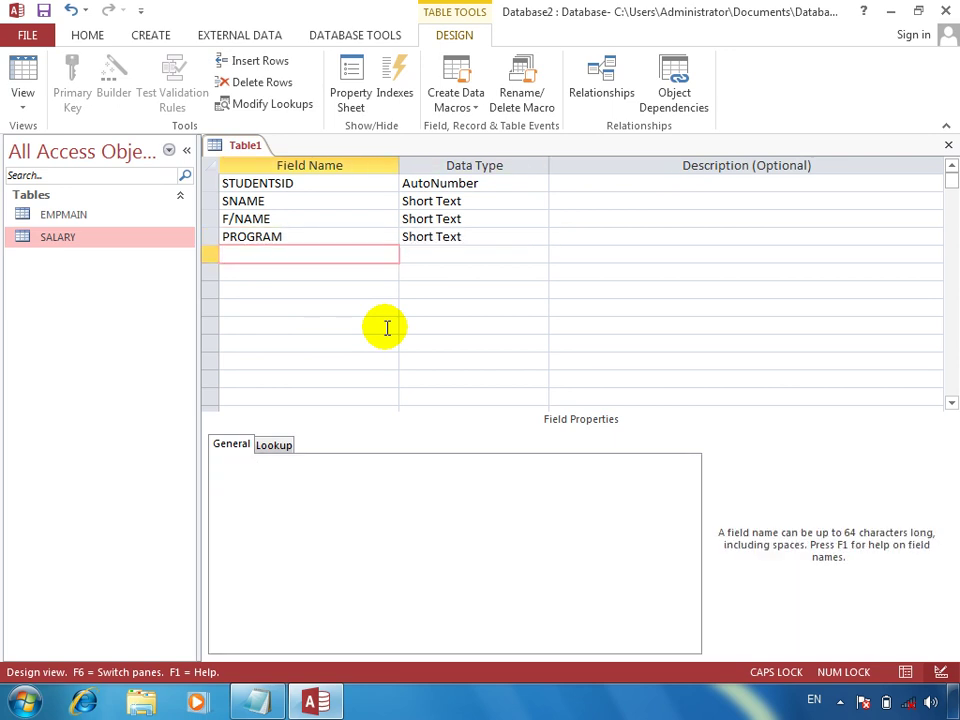
Step: Replace the PROGRAM field with an ADD text field and save the table as STUDENTS
key(ctrl+w)
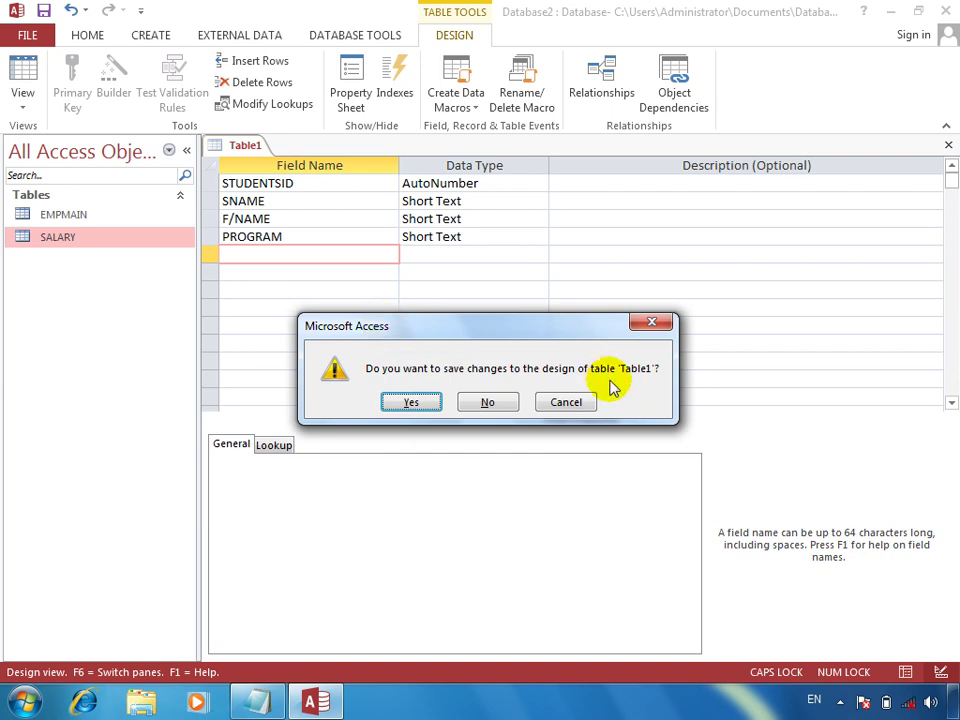
click(574, 402)
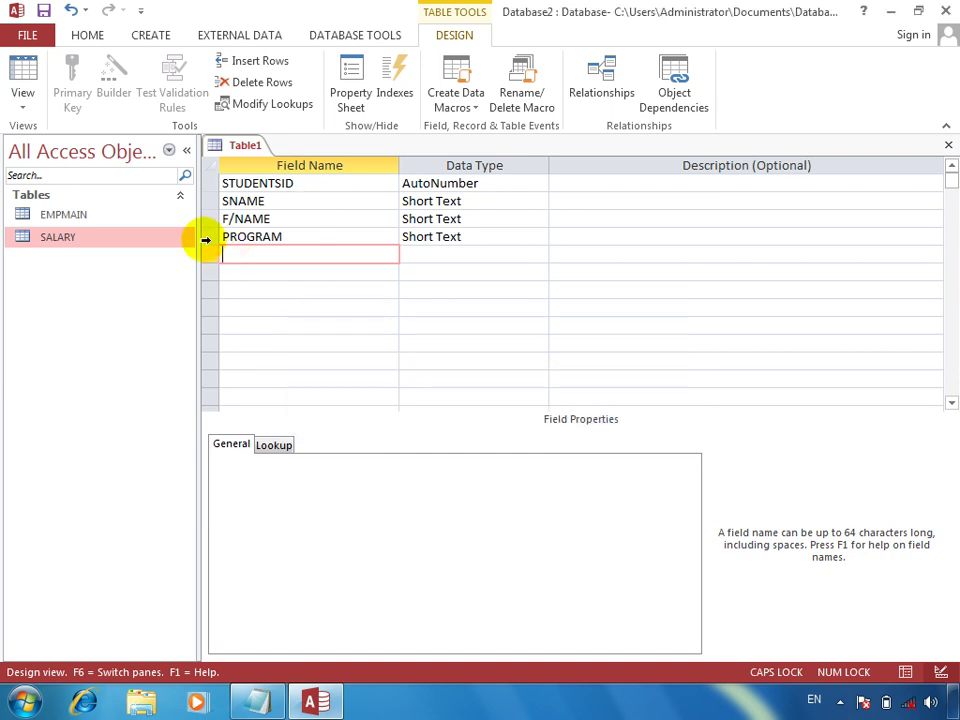
click(206, 238)
key(Delete)
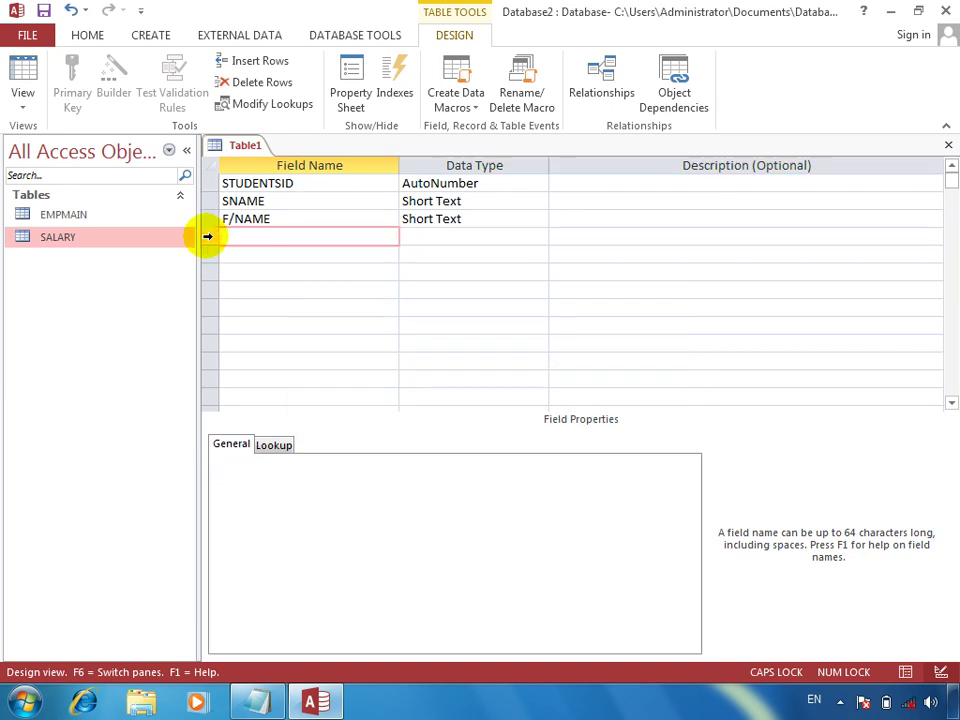
key(Tab)
key(Tab)
key(Tab)
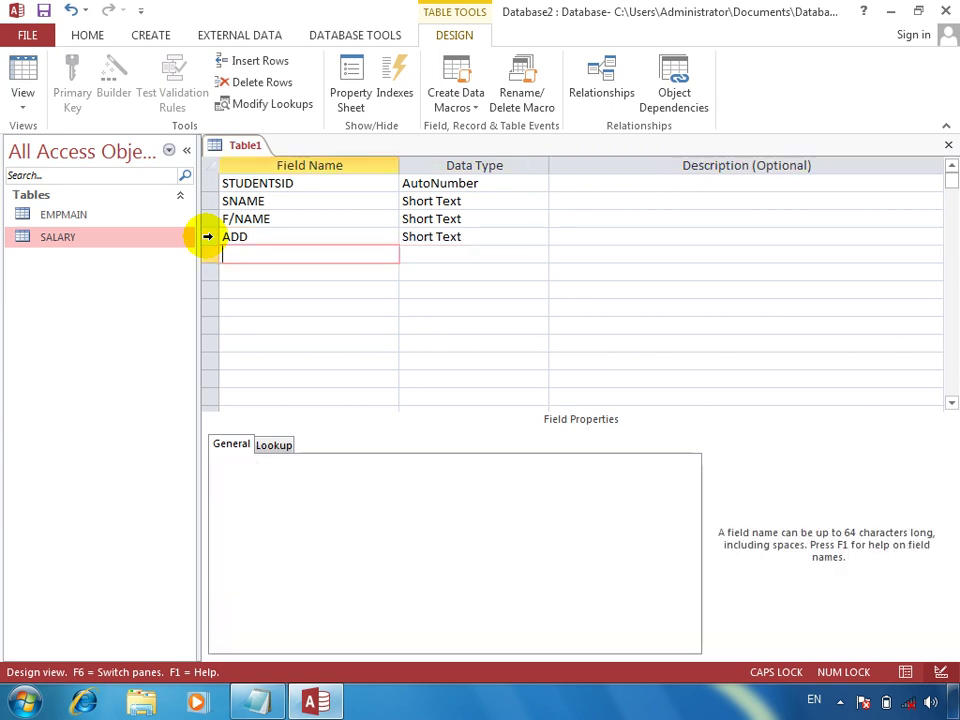
key(ctrl+w)
key(Return)
text(STUD)
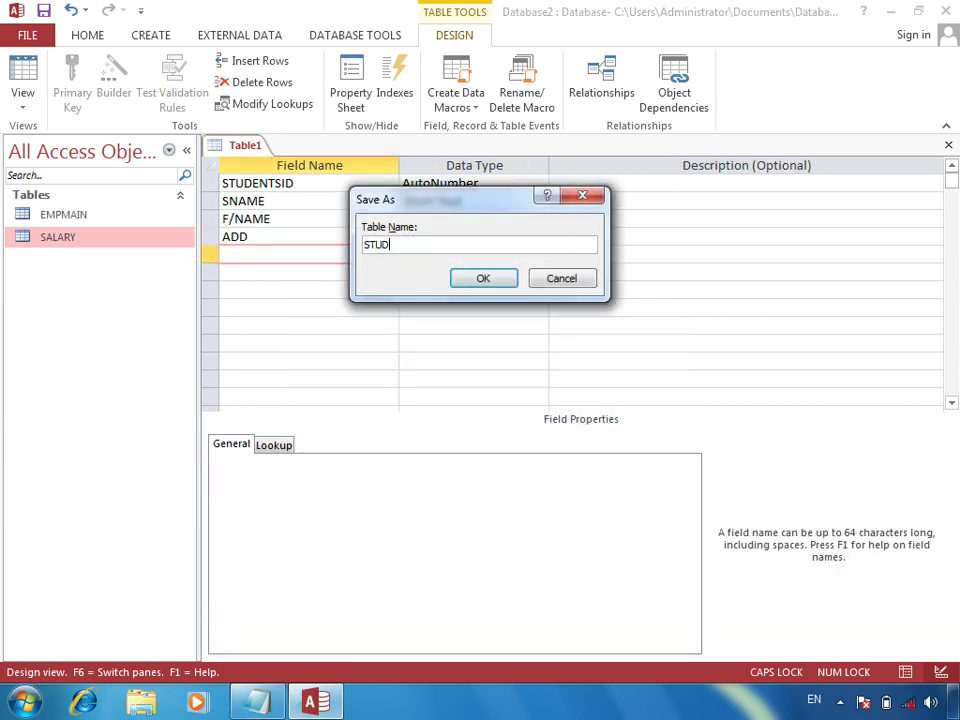
text(ENTS)
key(Return)
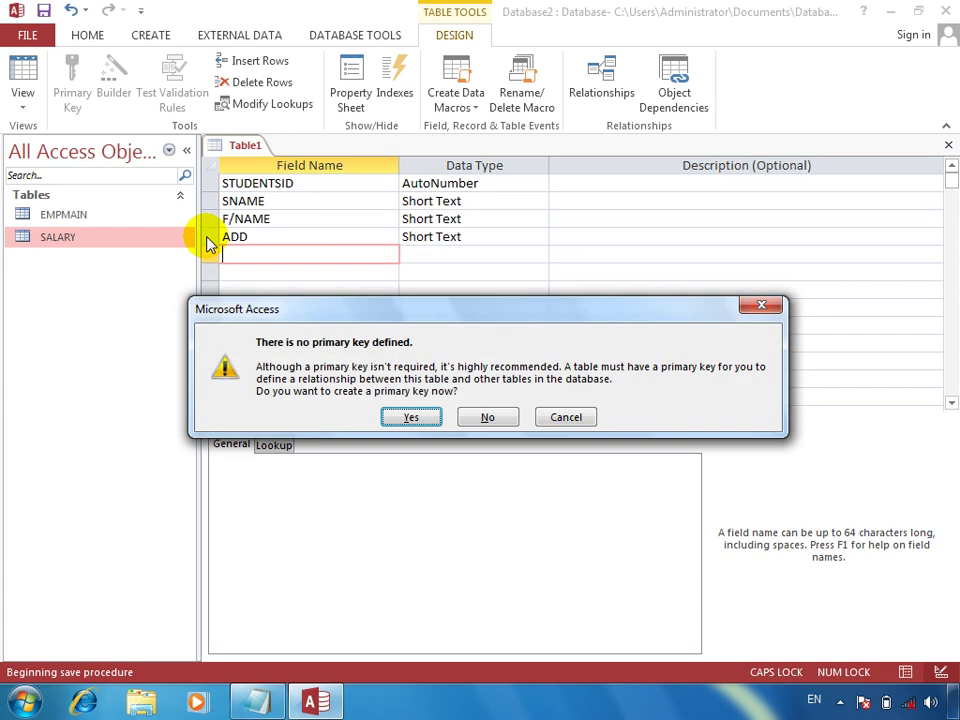
key(Return)
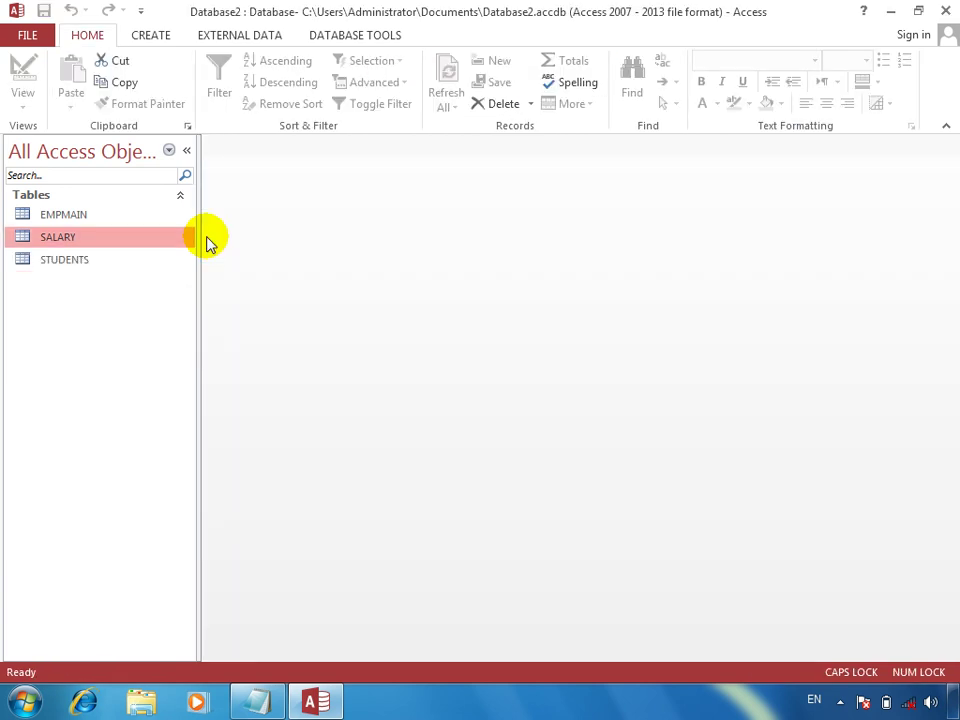
Step: Start another table design with STUDENTSID as Number and ADATE as Date/Time
click(150, 36)
click(135, 78)
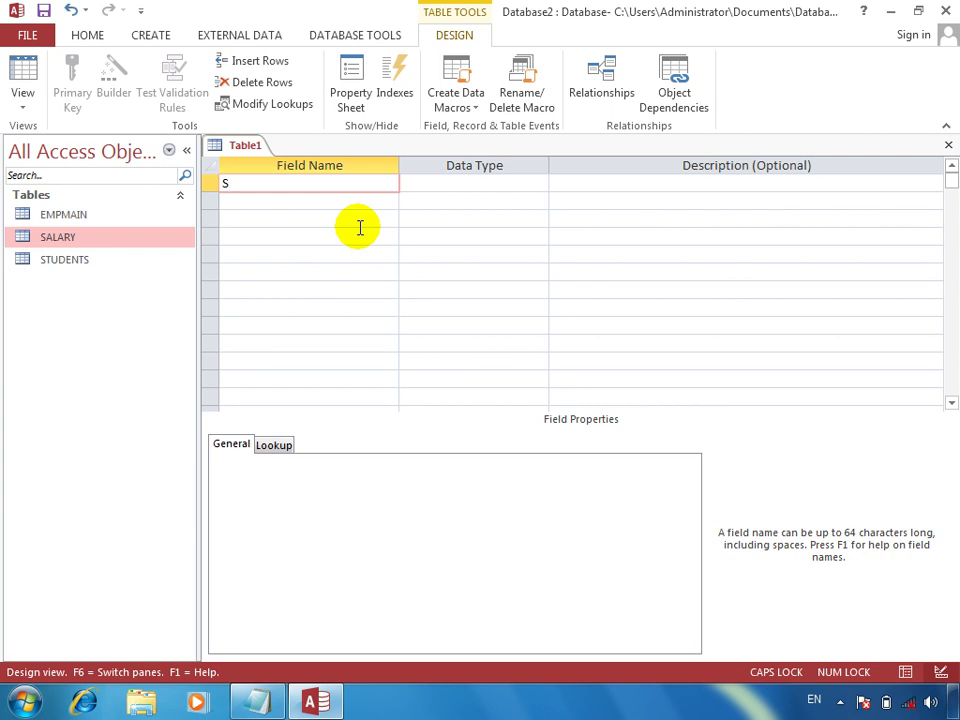
text(STUDENTSID)
key(Return)
text(N)
key(Return)
key(Return)
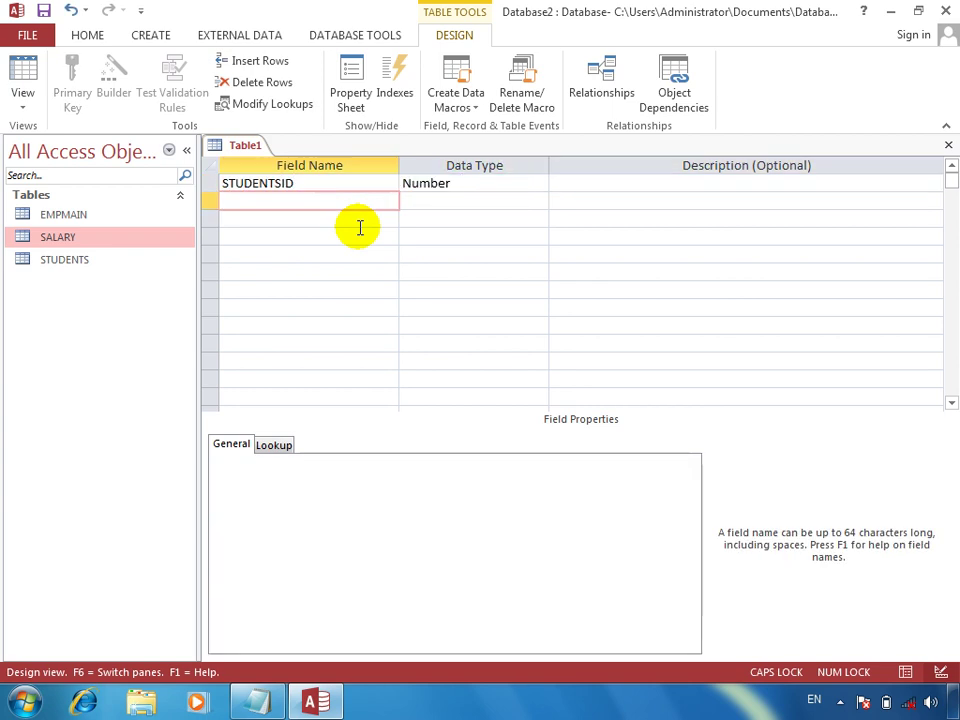
text(ADATE)
key(Return)
text(D)
key(Return)
key(Return)
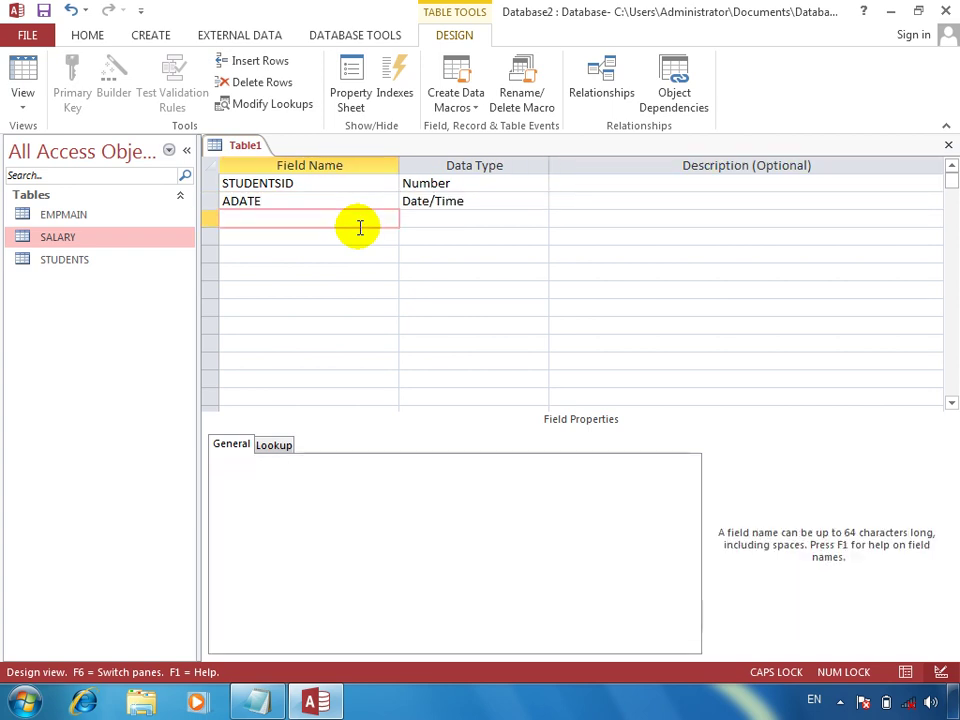
Step: Add the PROGRAM field, then FEE and PAID as Number fields
key(Return)
key(Return)
key(Return)
text(FEE)
key(Return)
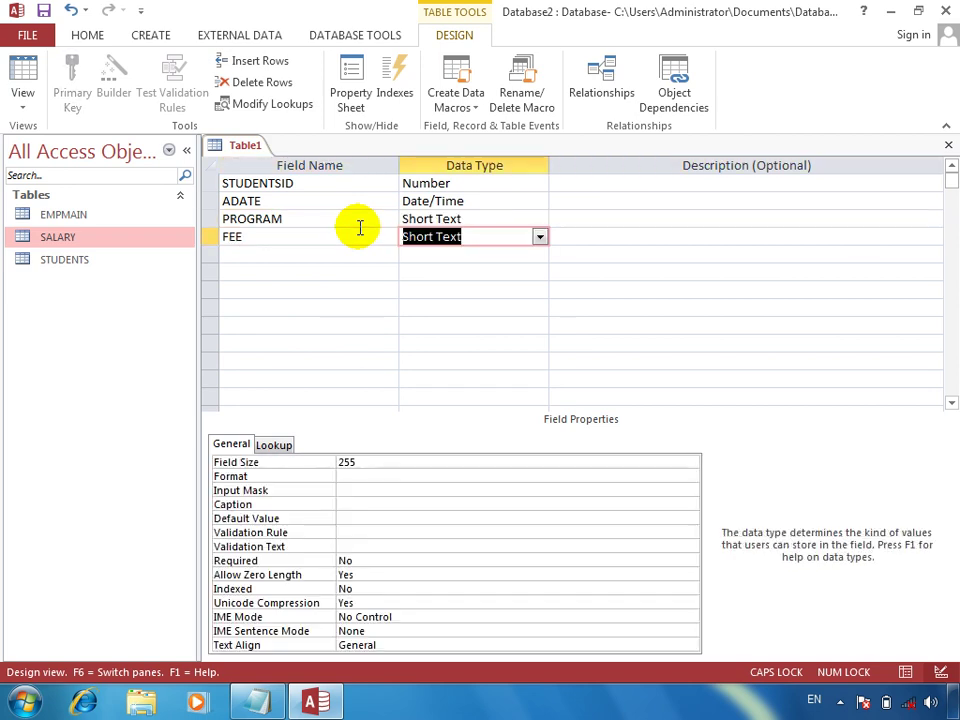
text(N)
key(Return)
key(Return)
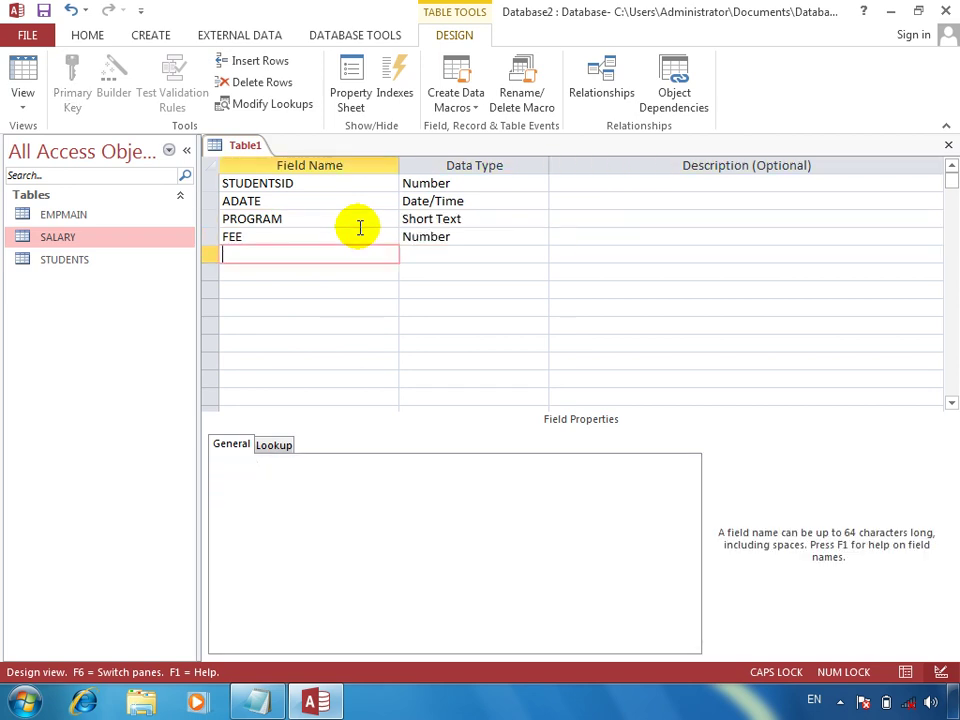
text(PAID)
key(Return)
text(N)
key(Return)
key(Return)
Step: Add BALACE as a Calculated field with the expression [FEE]-[PAID]
text(BALA)
key(Return)
text(N)
key(BackSpace)
key(BackSpace)
text(CA)
key(Return)
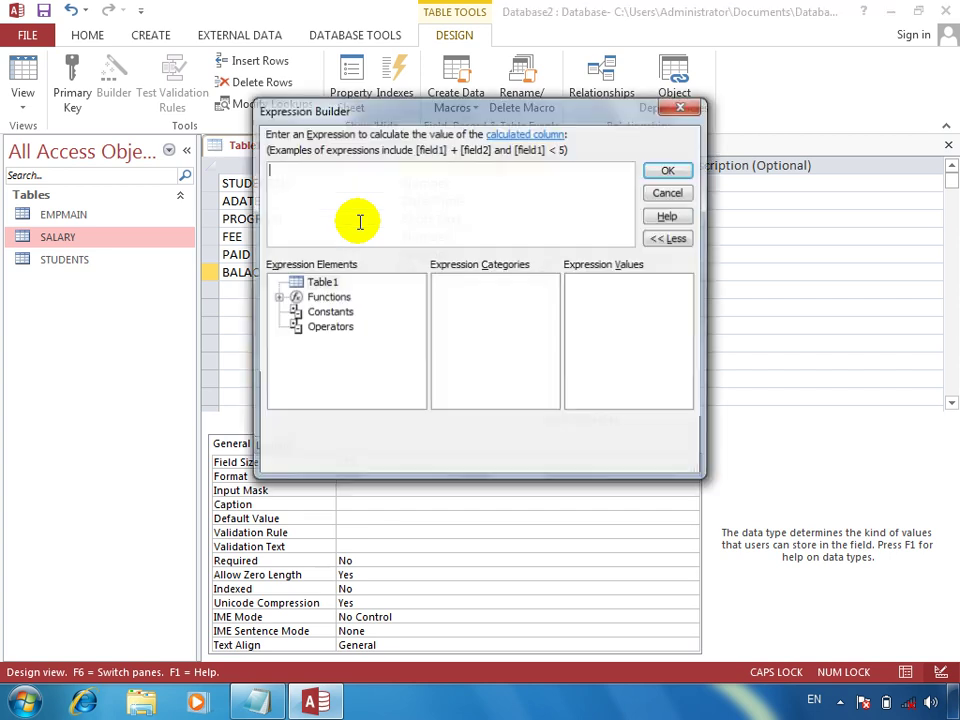
text(FEE])
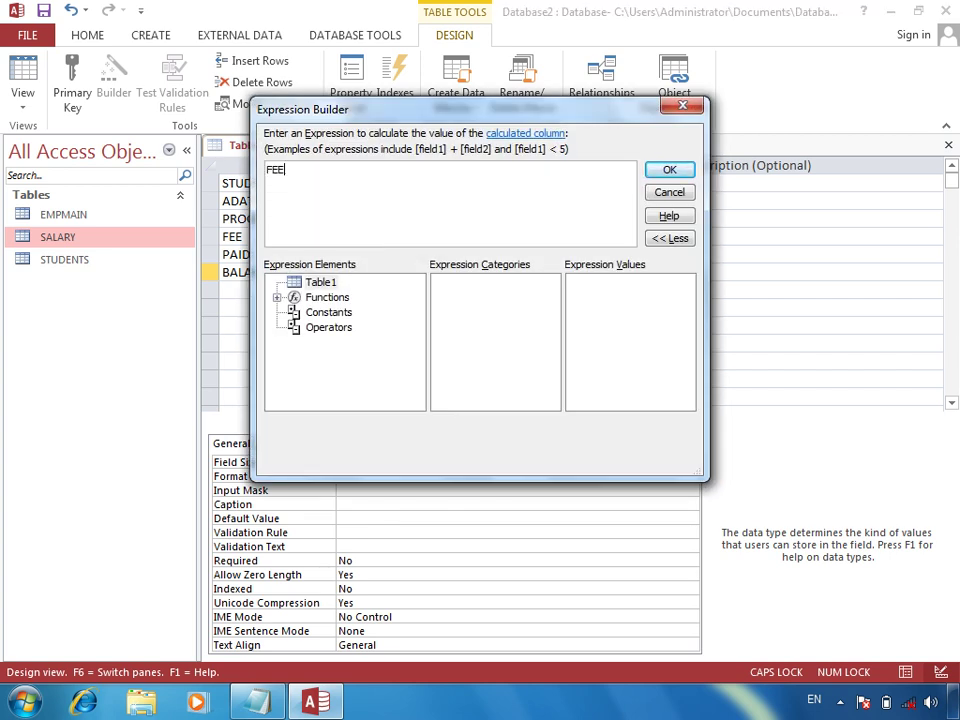
text(-[PAI)
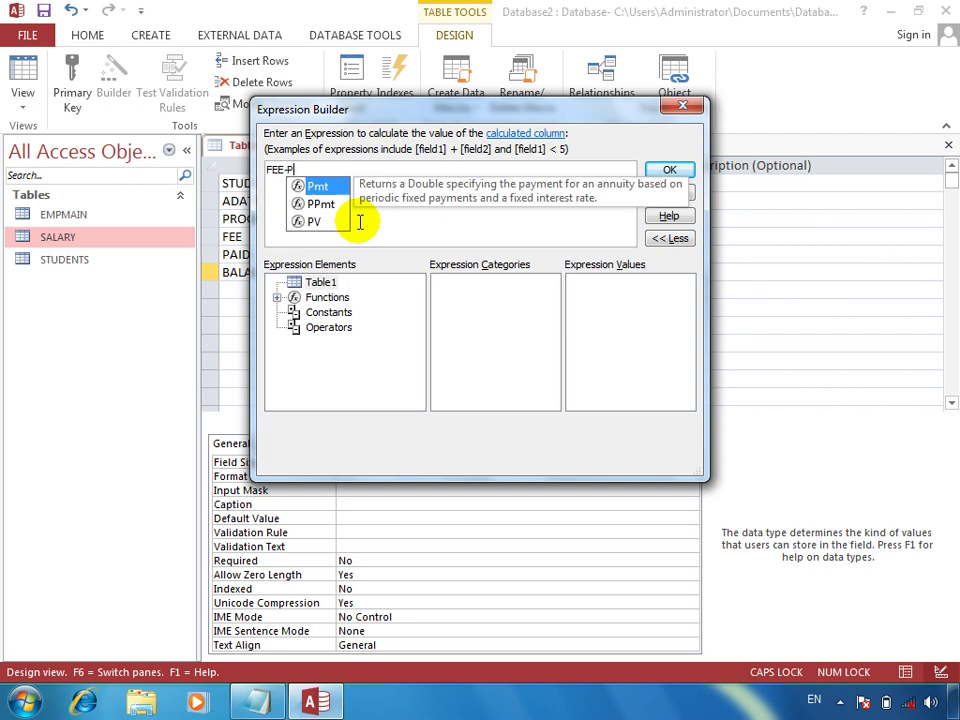
text(D)
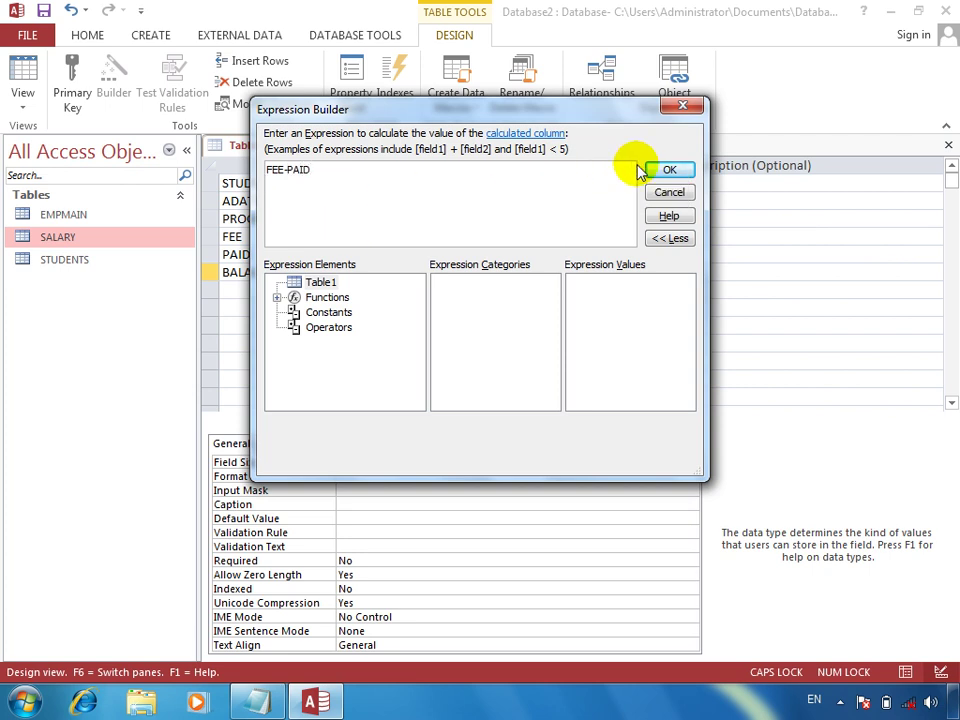
click(669, 169)
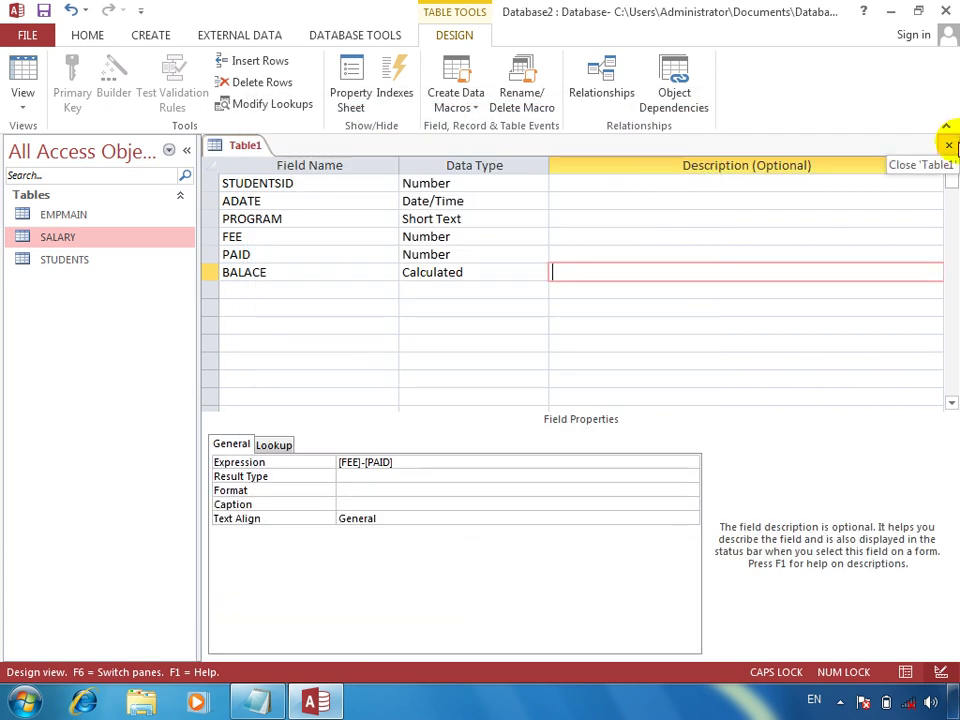
Step: Close and save the table as PROGRAM without adding a primary key
click(948, 145)
key(Return)
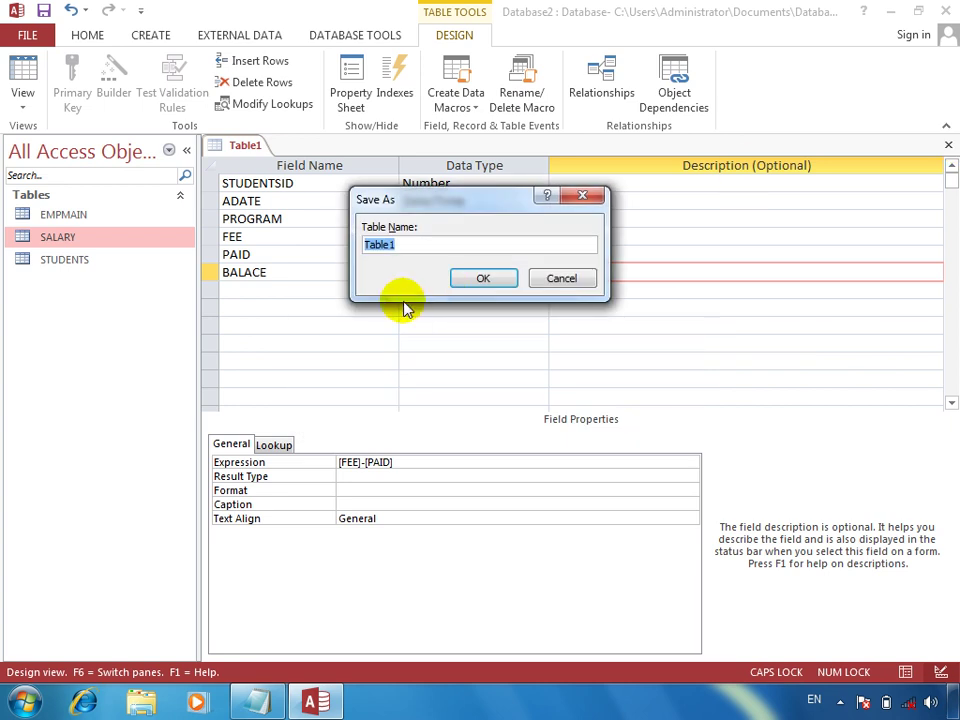
text(PROGRAM)
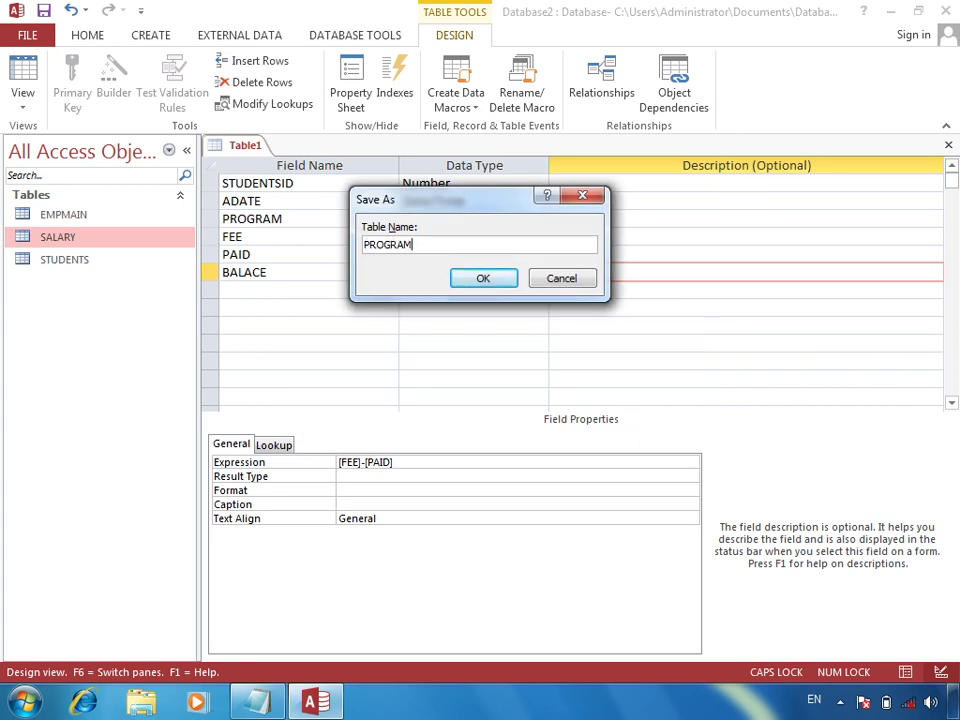
key(Return)
key(Tab)
key(Return)
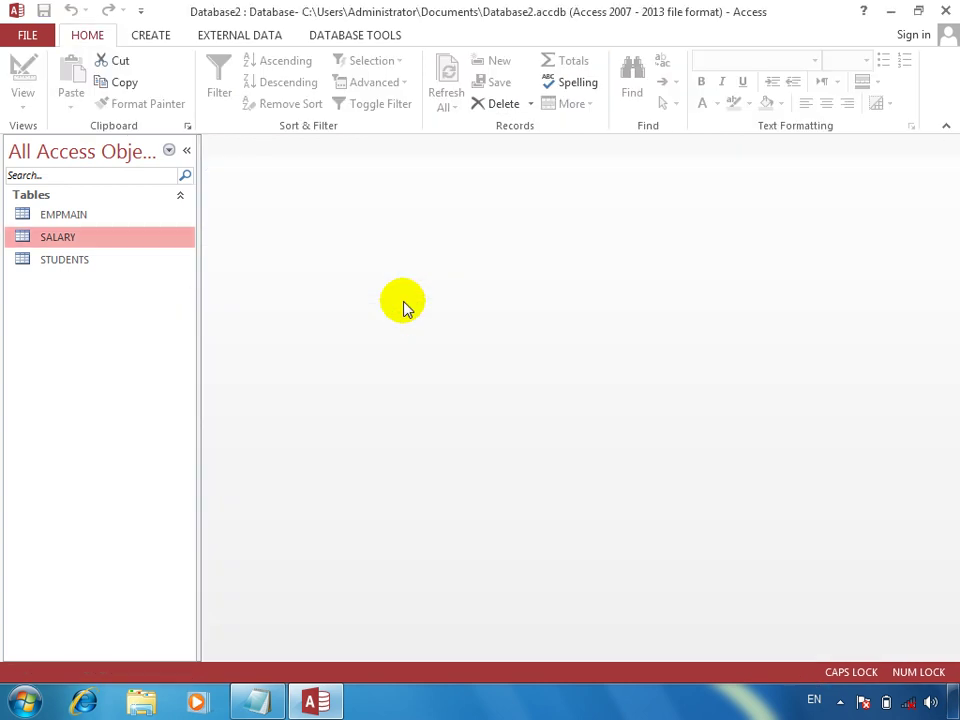
Step: Check the STUDENTS table, then open Database Tools > Relationships showing EMPMAIN linked to SALARY
click(75, 244)
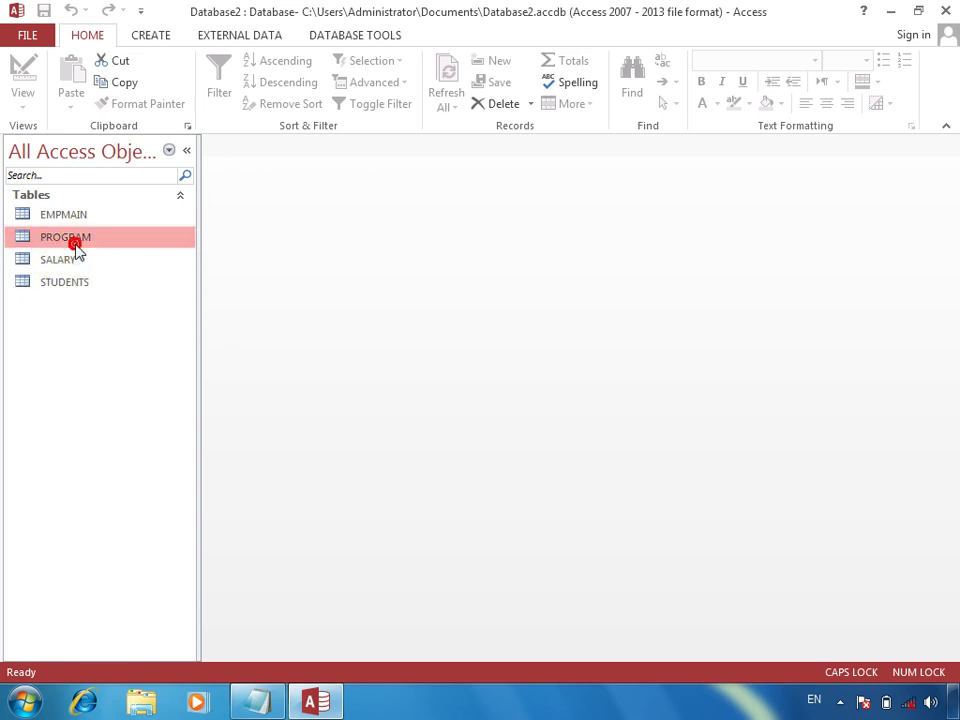
double_click(63, 283)
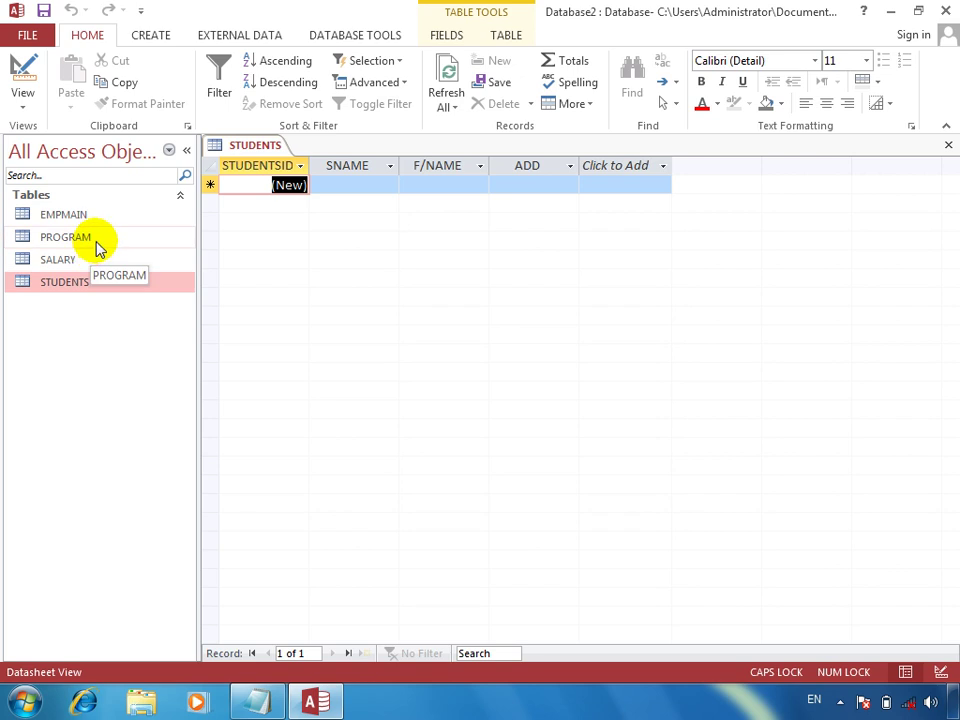
click(949, 146)
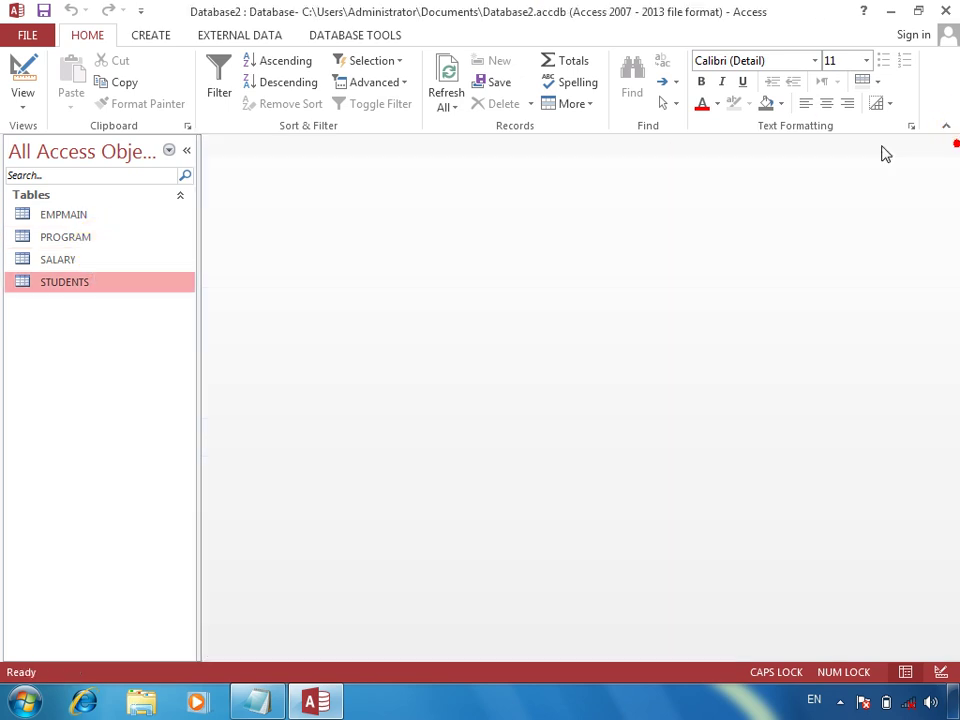
click(160, 36)
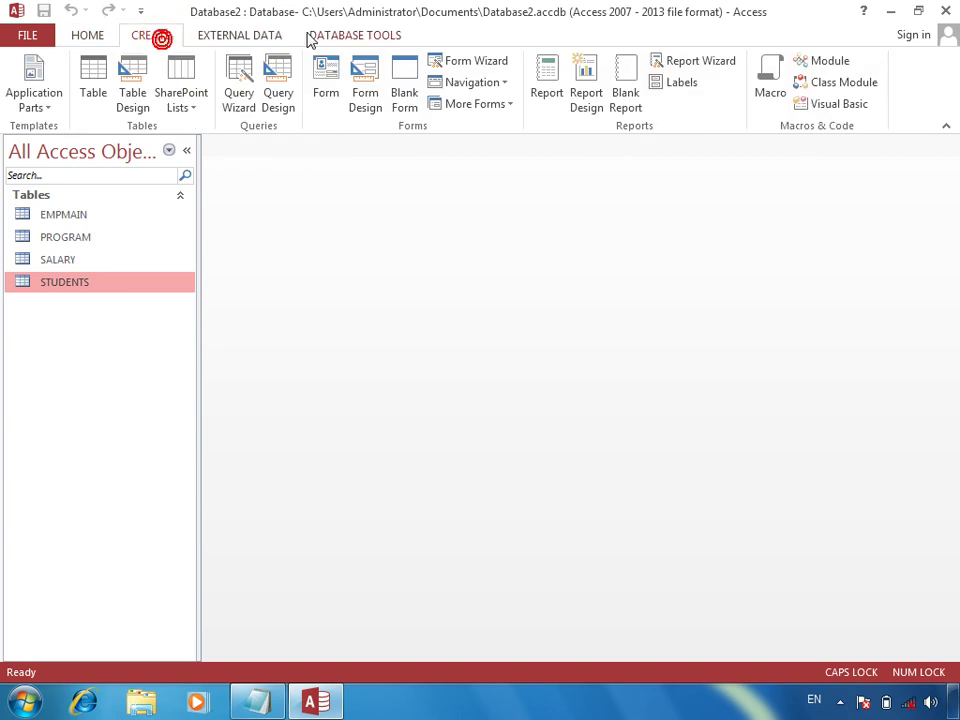
click(306, 35)
click(216, 86)
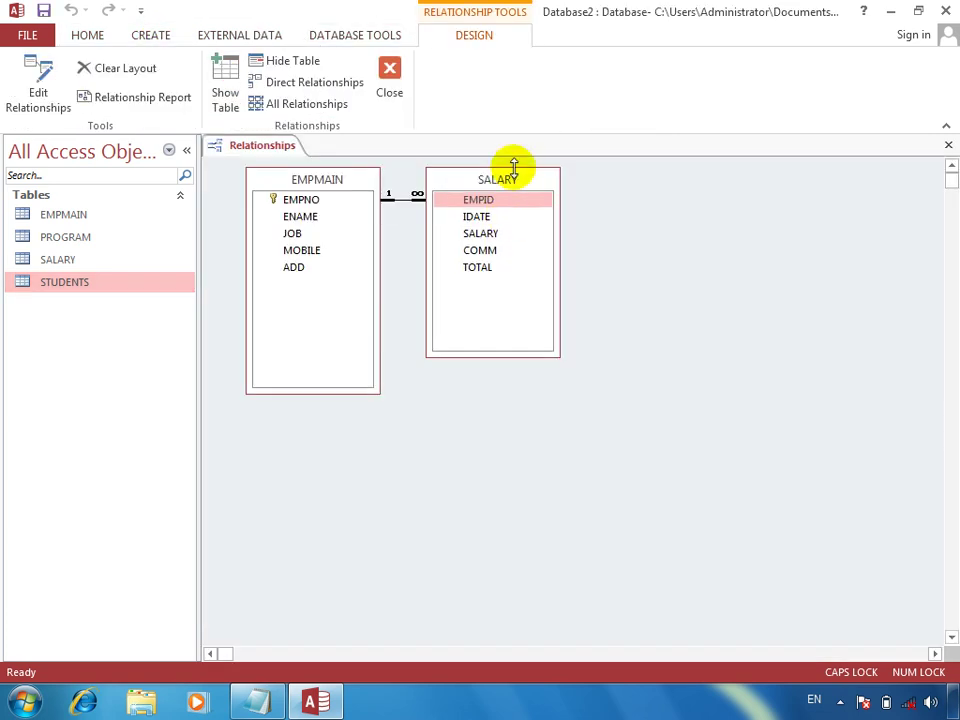
Step: Add PROGRAM and STUDENTS via Show Table, moving SALARY aside and enlarging the PROGRAM box
drag(510, 184, 367, 157)
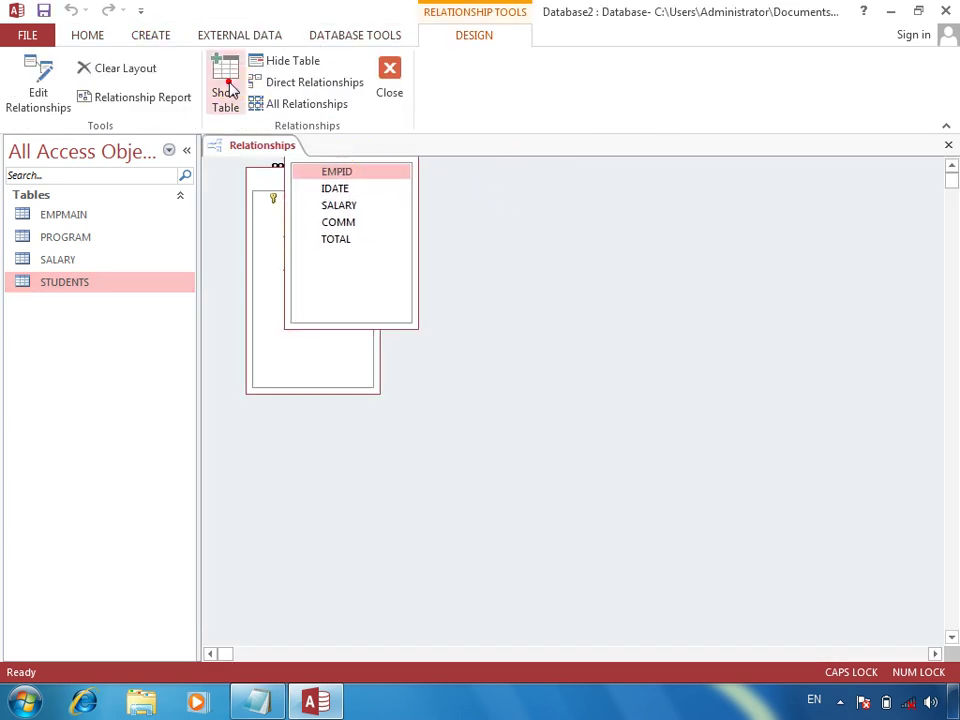
click(225, 90)
click(366, 207)
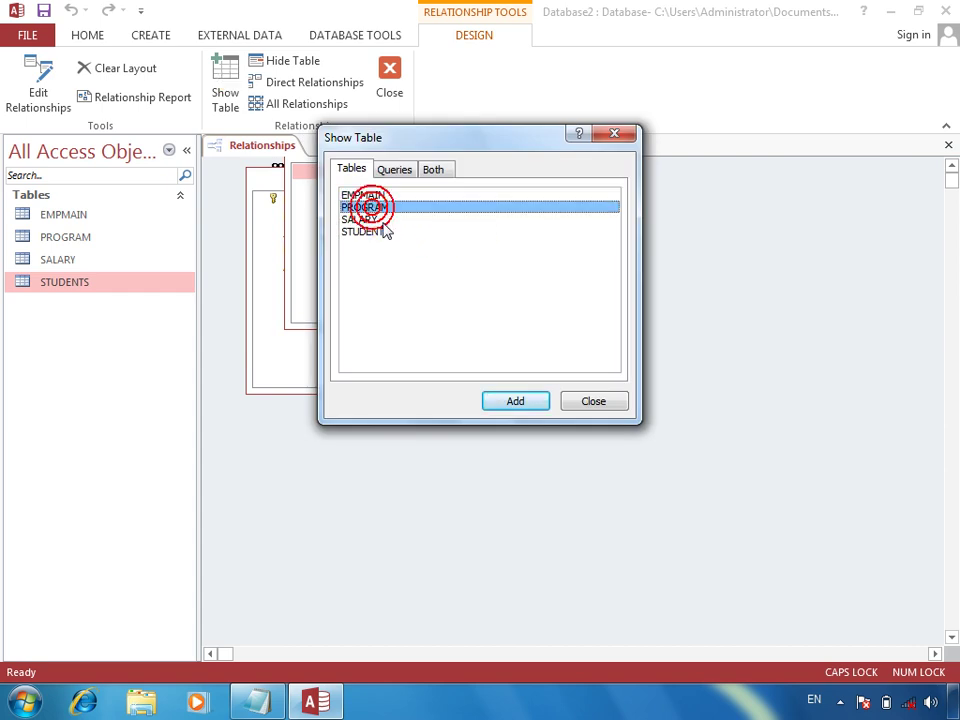
ctrl+click(386, 232)
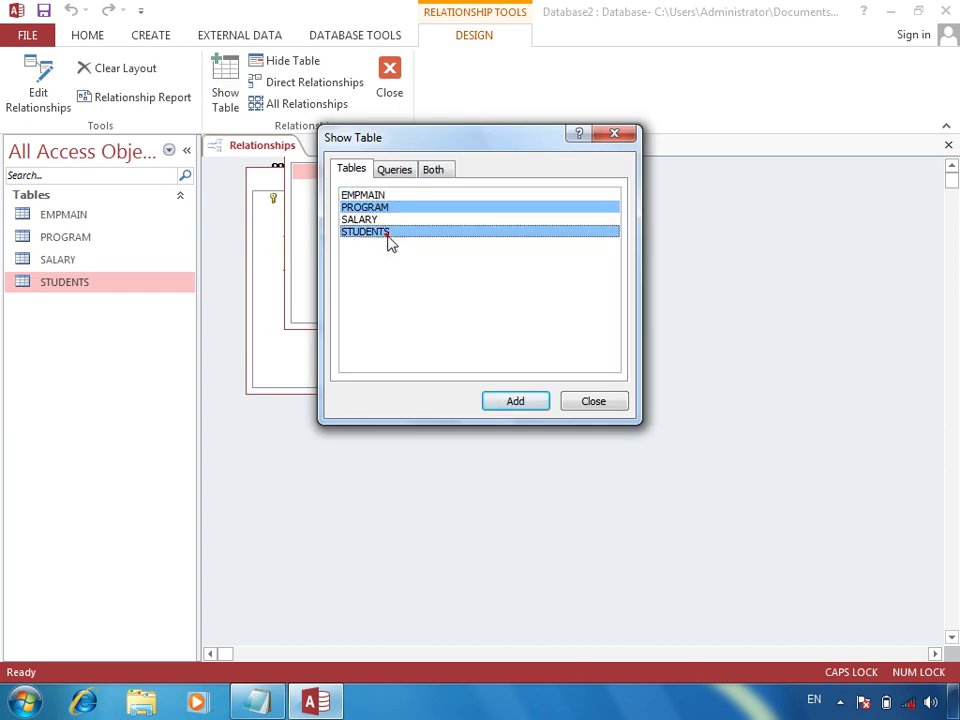
click(530, 400)
click(594, 401)
drag(520, 300, 519, 398)
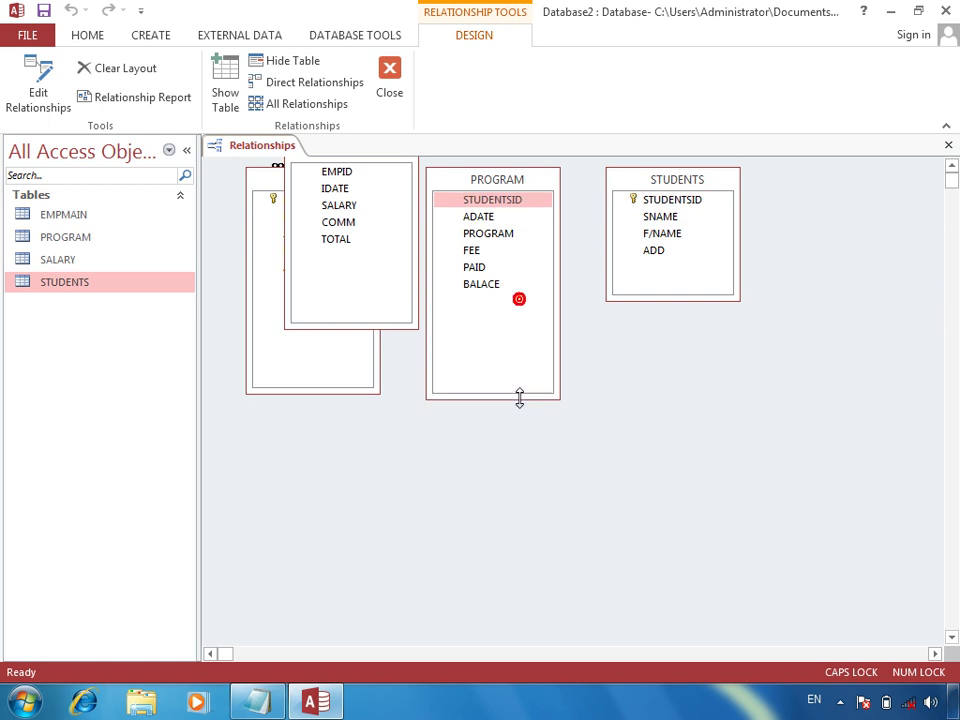
Step: Link STUDENTS.STUDENTSID to PROGRAM.STUDENTSID with referential integrity and cascades, then save the layout
drag(680, 197, 518, 212)
click(430, 289)
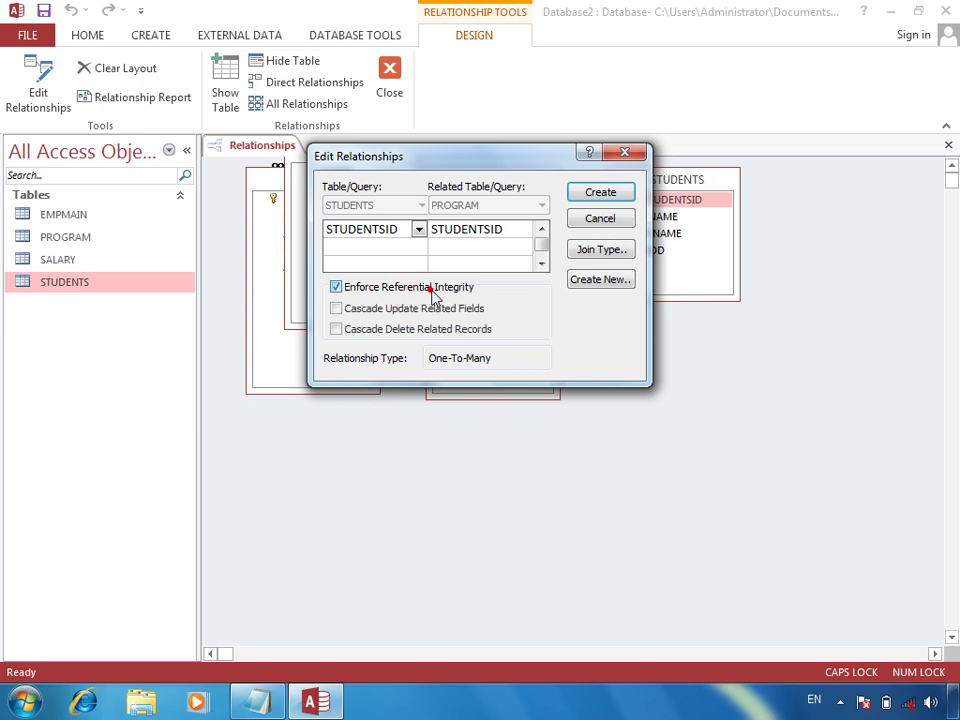
click(465, 328)
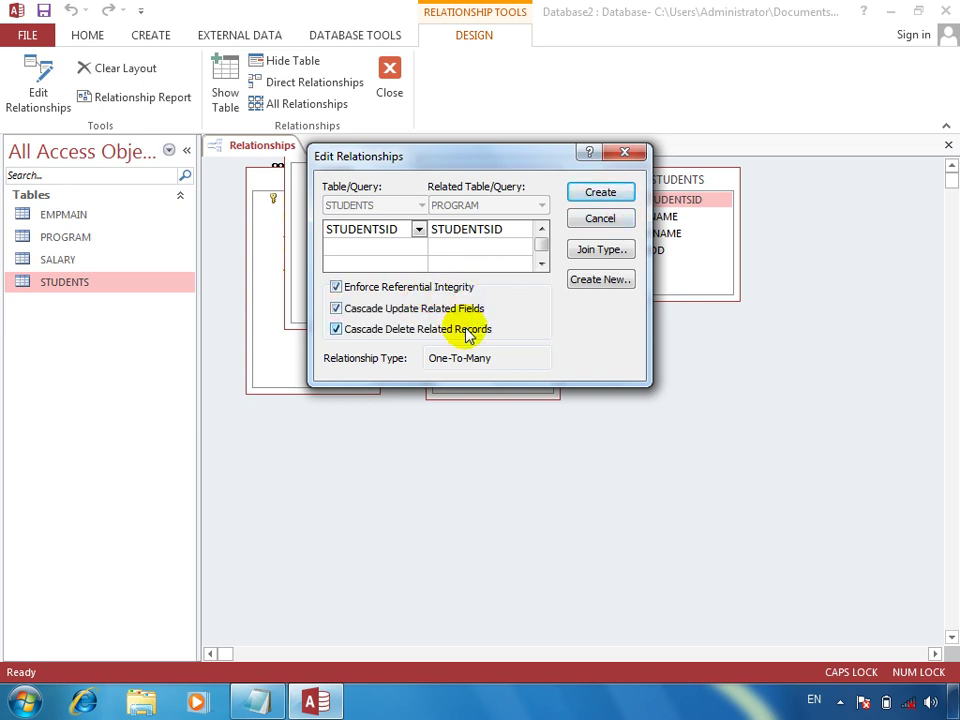
click(606, 194)
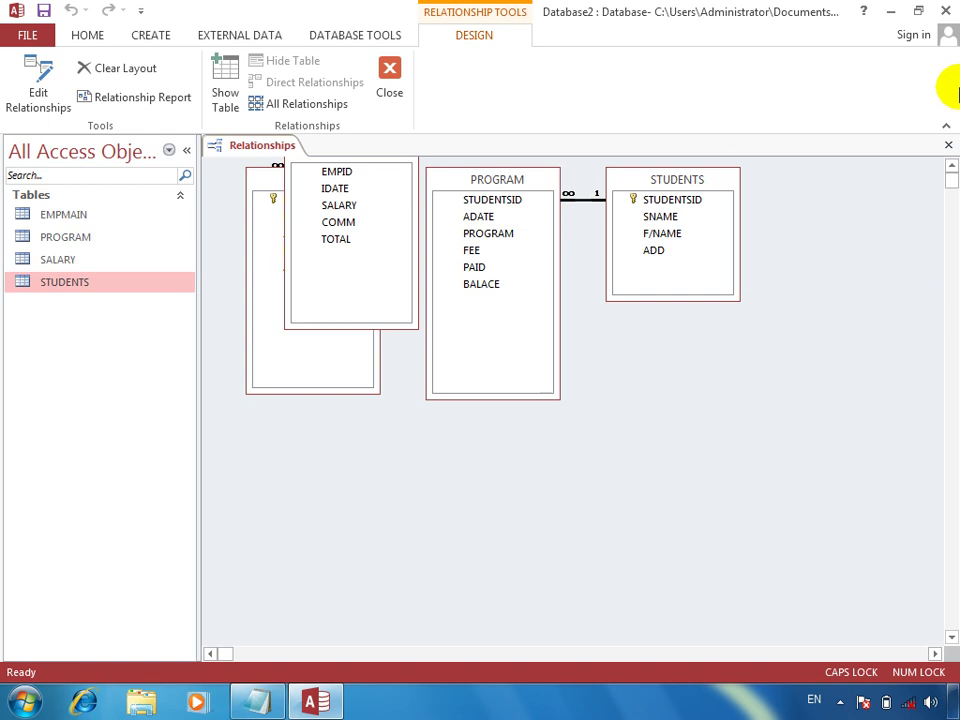
click(947, 145)
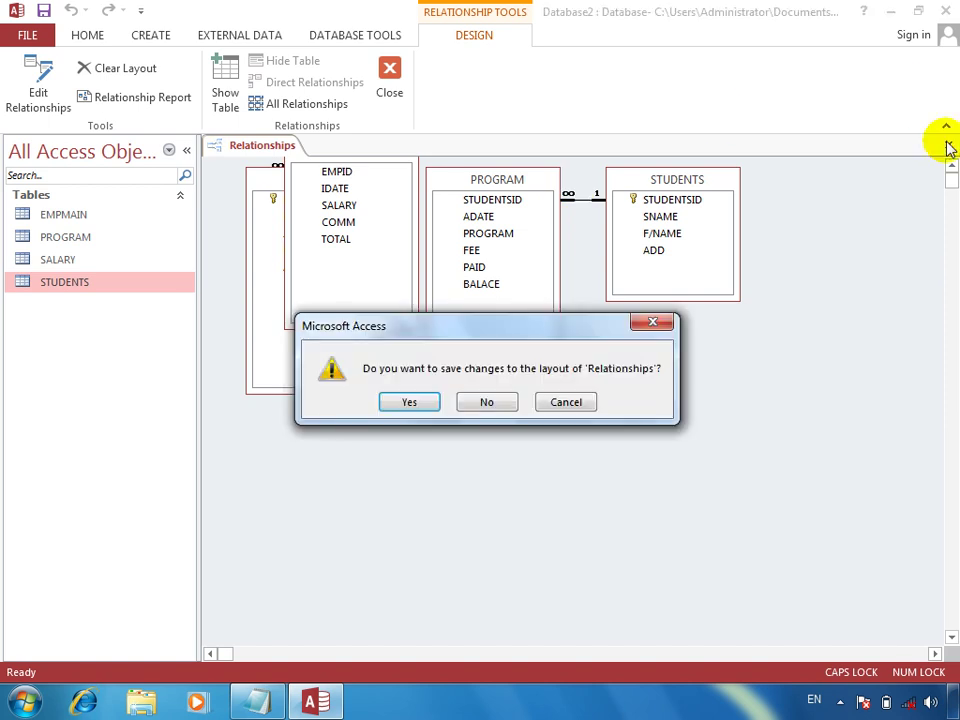
key(Return)
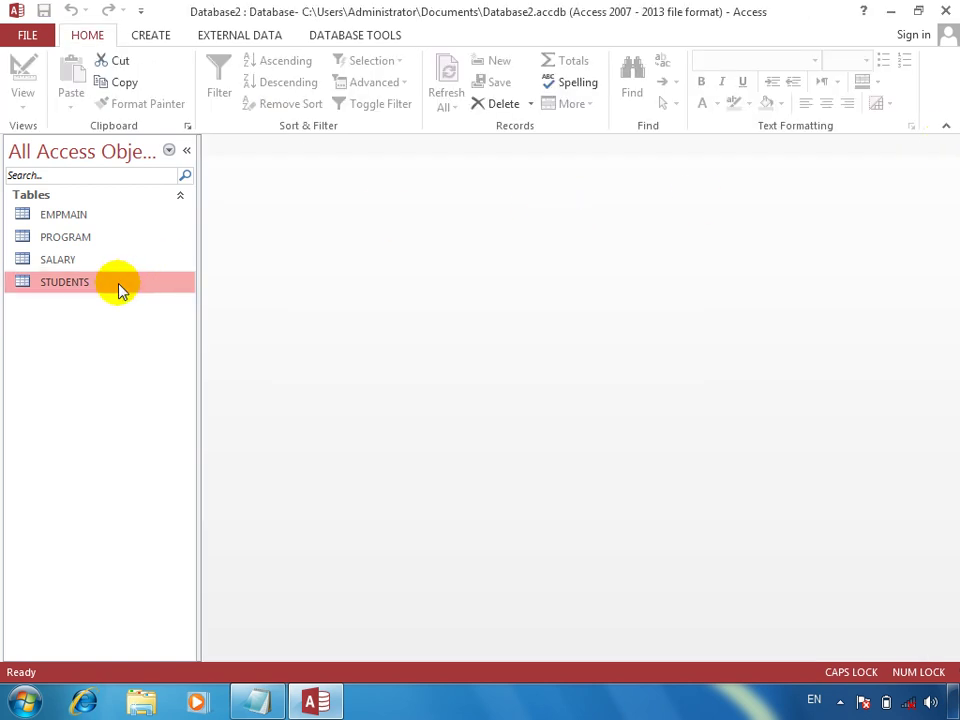
Step: Open STUDENTS, enter the first student's name, father's name and address, then expand its subdatasheet
double_click(118, 286)
key(Tab)
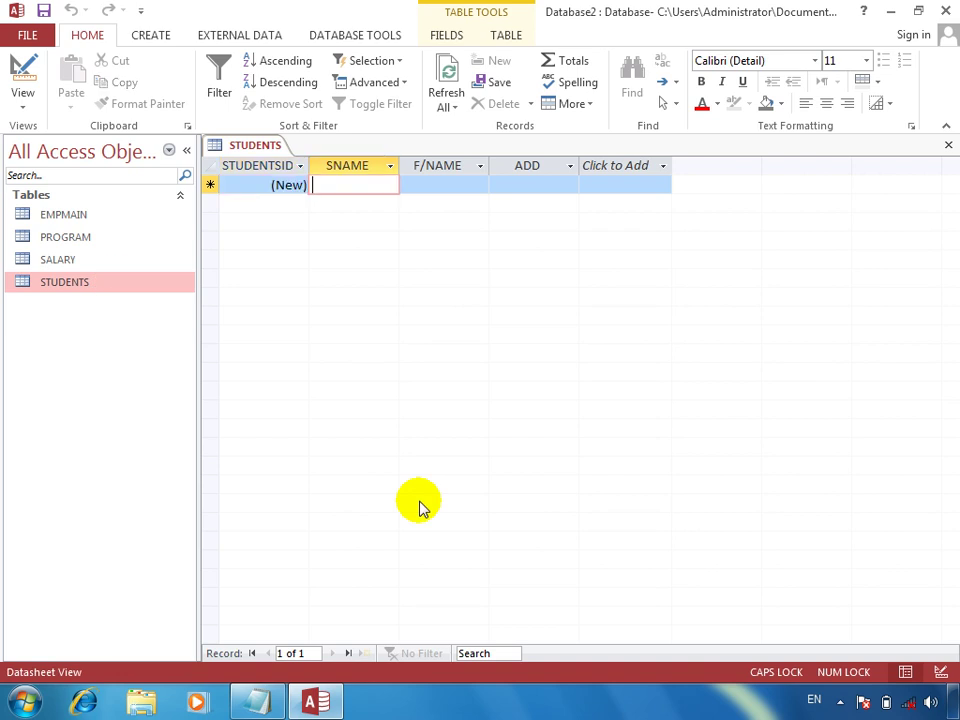
text(KHA)
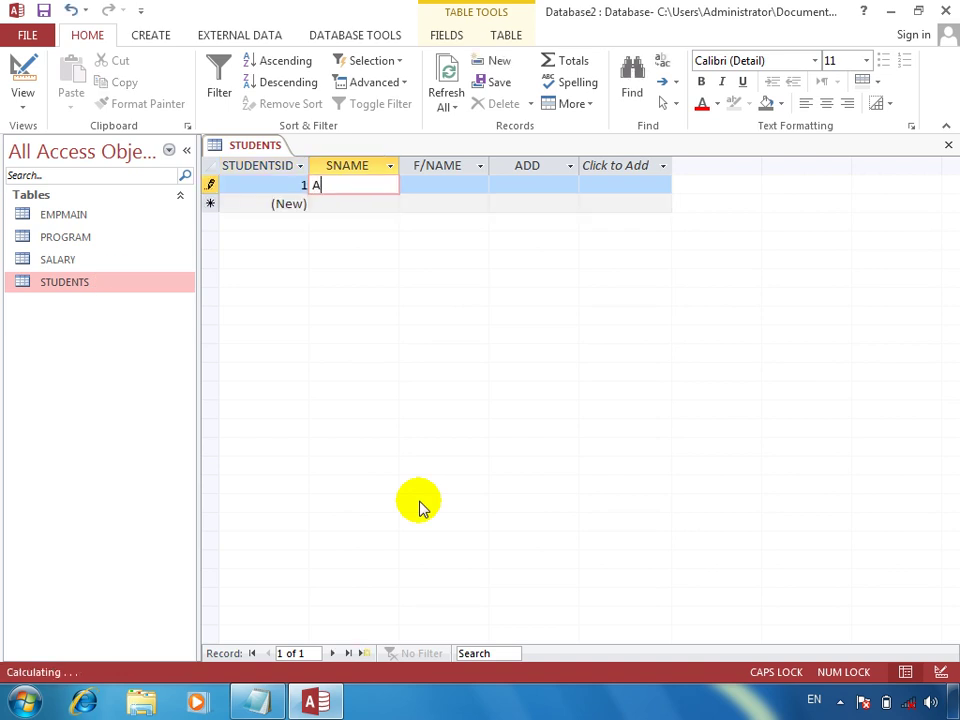
key(Tab)
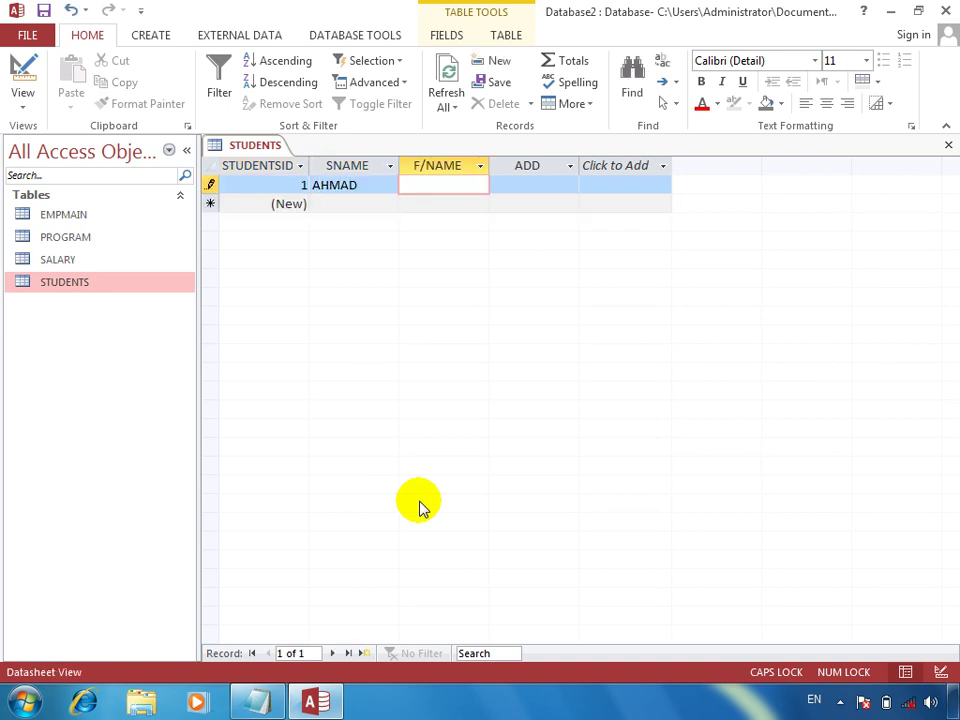
key(Tab)
text(KABU)
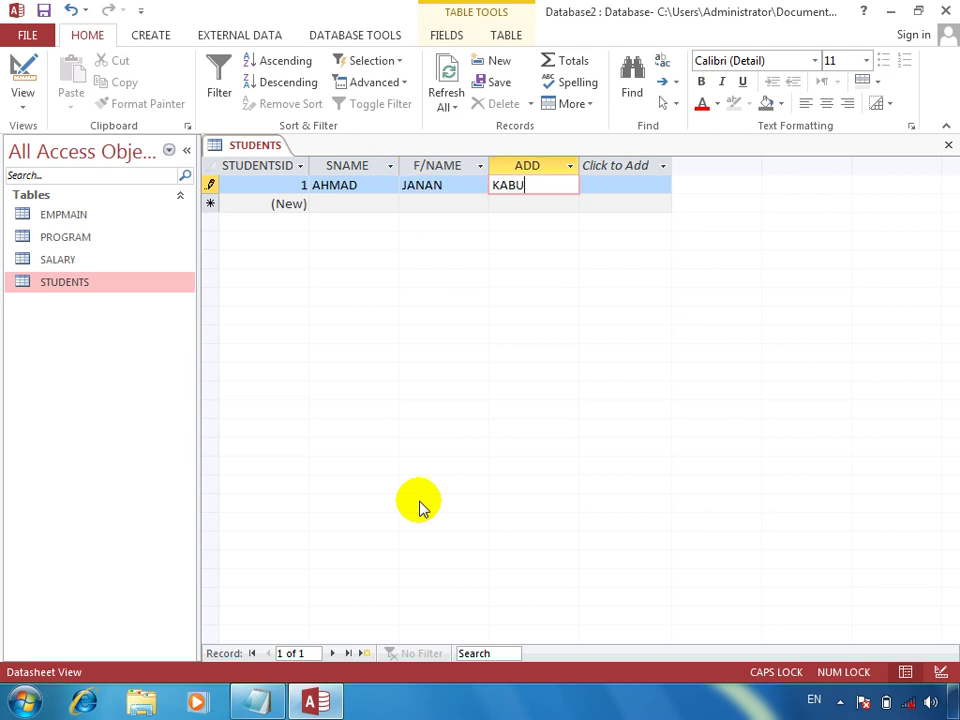
key(Tab)
key(Tab)
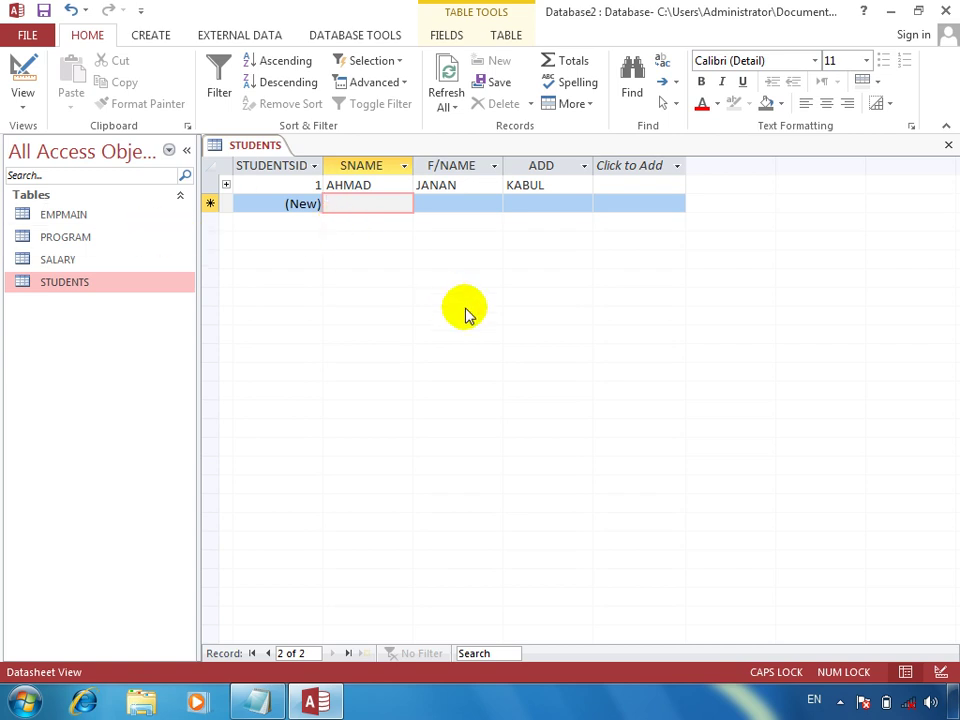
click(226, 184)
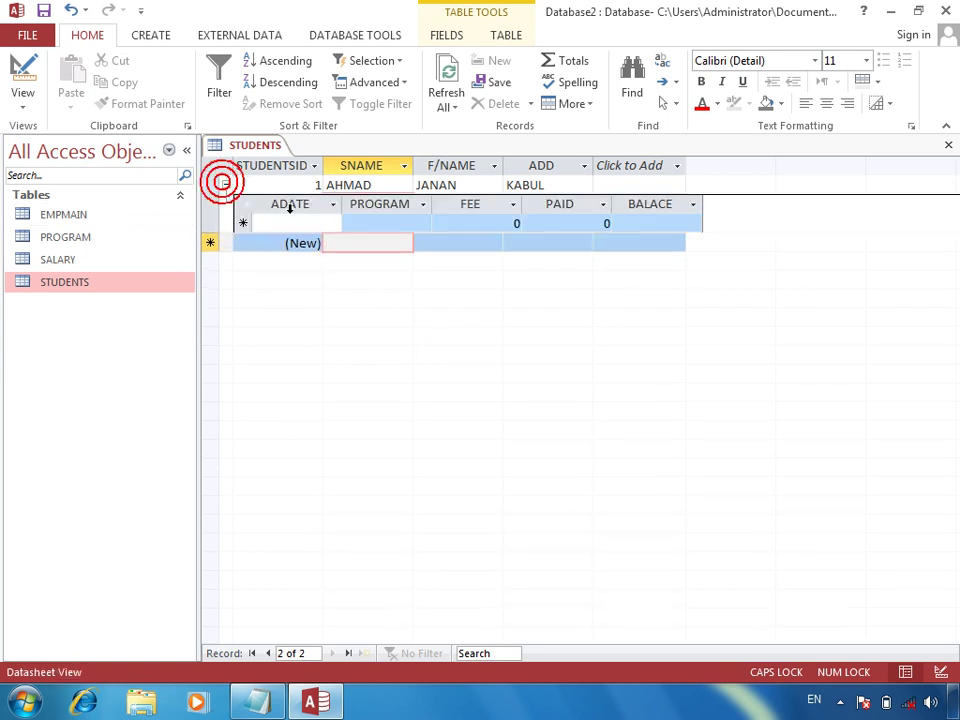
Step: Add a dated DIT fee record with fee 1500 and paid 1300
click(296, 222)
key(ctrl+semicolon)
key(Tab)
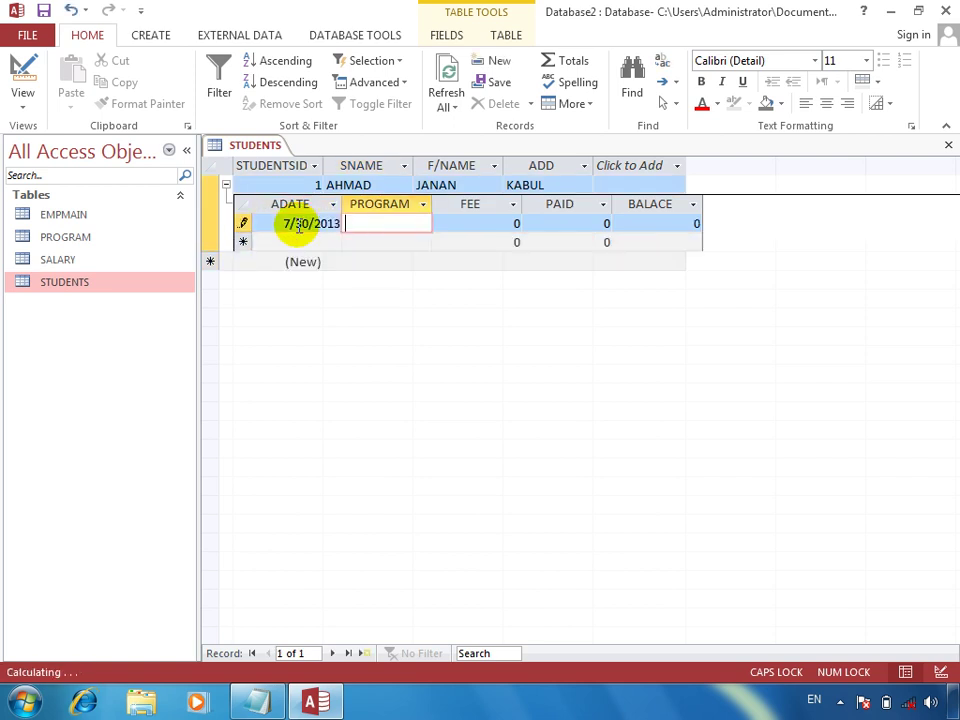
text(DIT)
key(Tab)
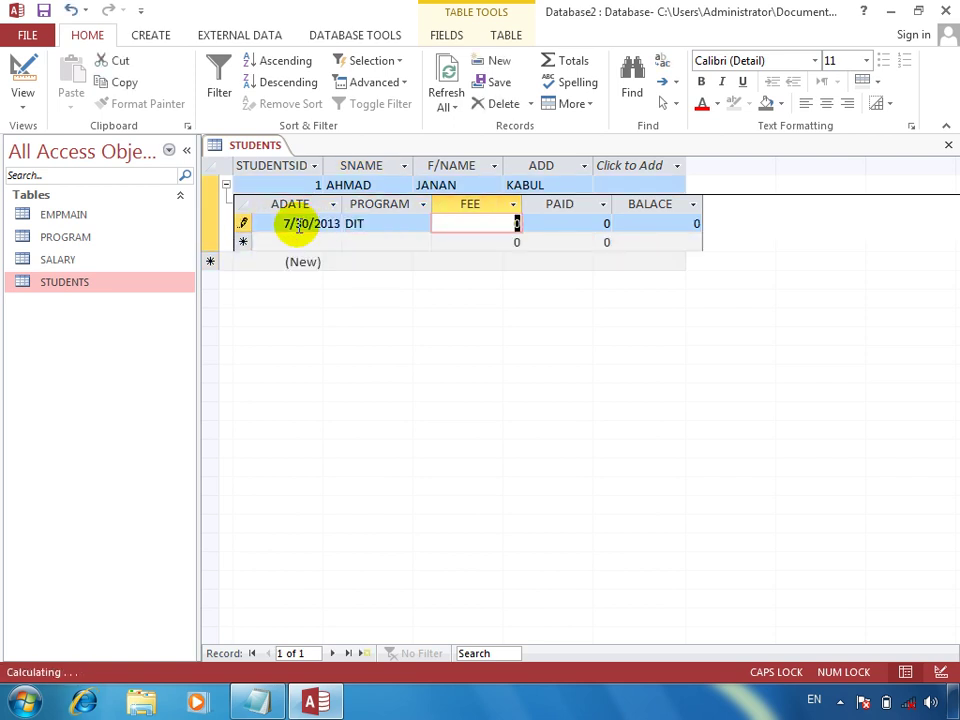
text(1500)
key(Tab)
text(13)
key(Tab)
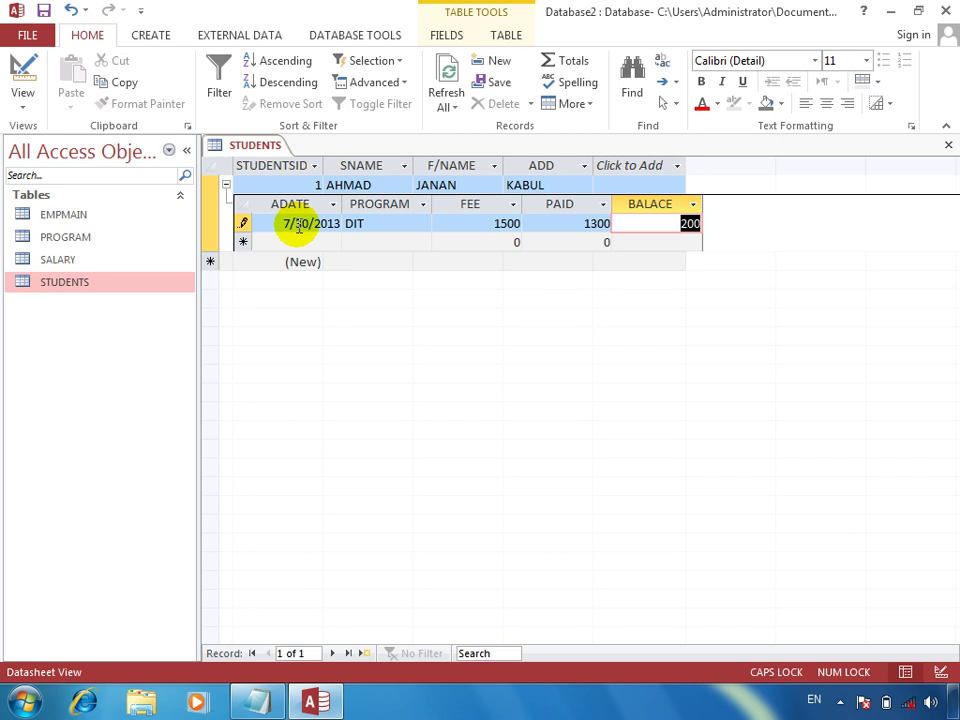
Step: Add a dated ORACLE fee record with fee 2500 and paid 2500
key(Tab)
key(ctrl+semicolon)
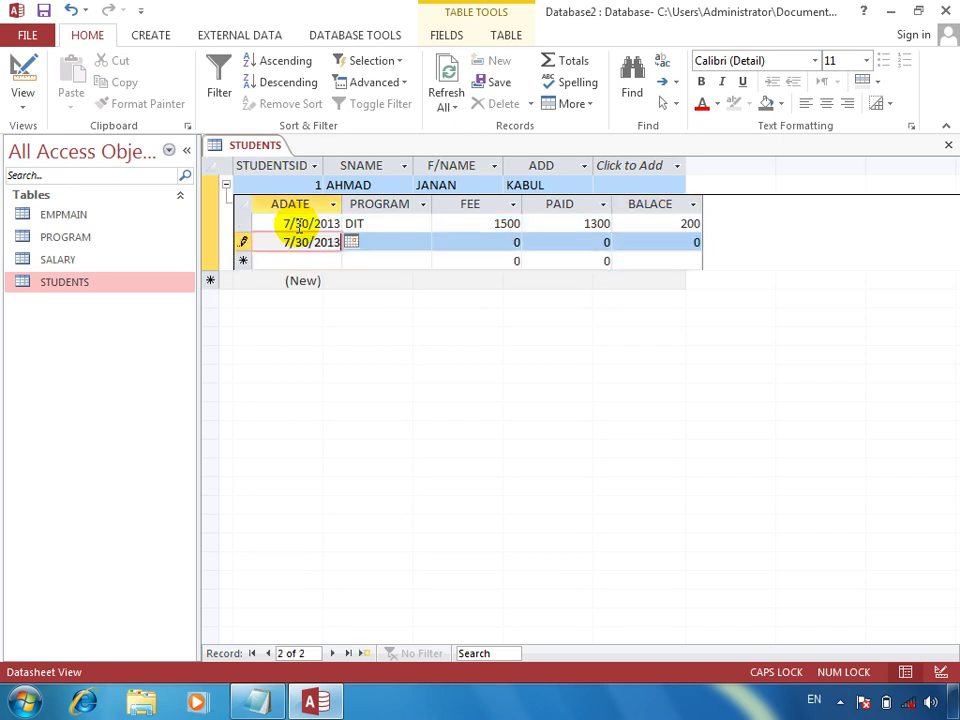
key(Tab)
text(O)
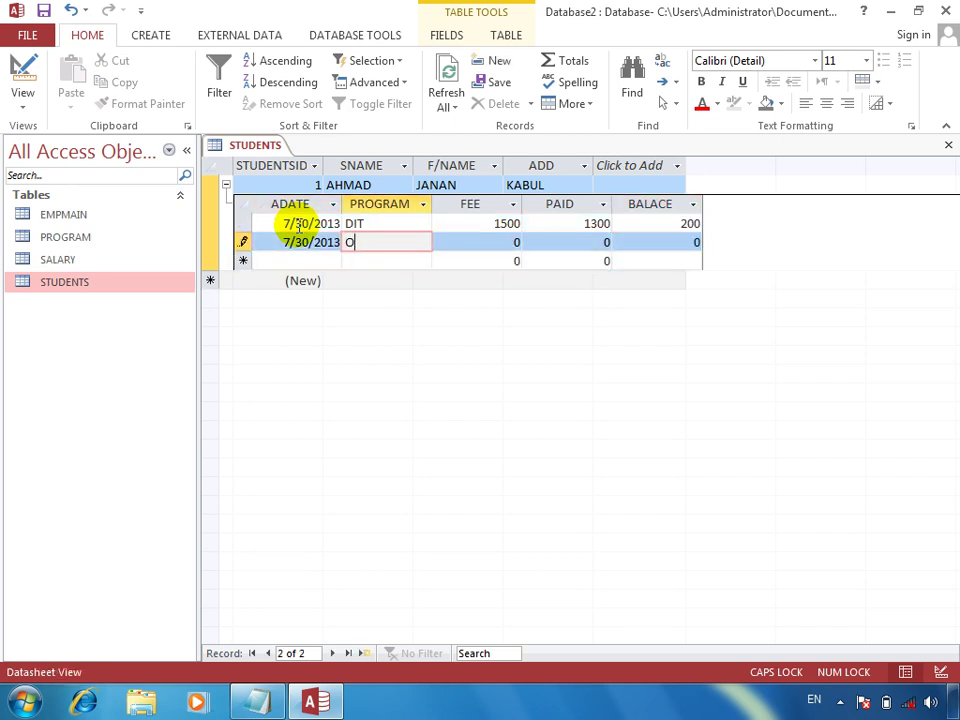
text(RACLE)
key(Tab)
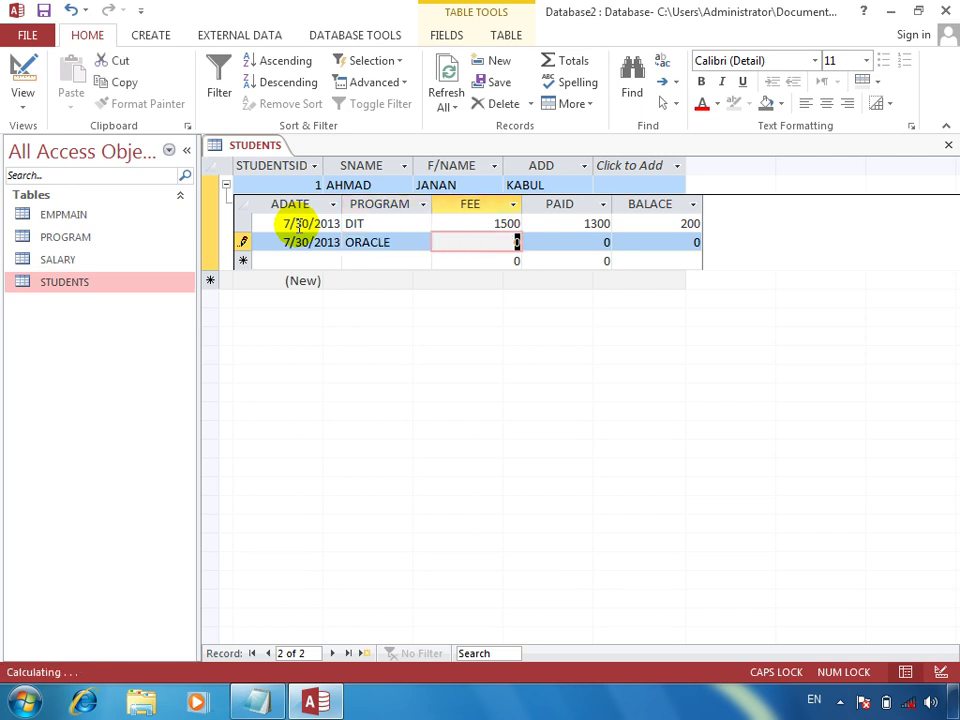
text(25000)
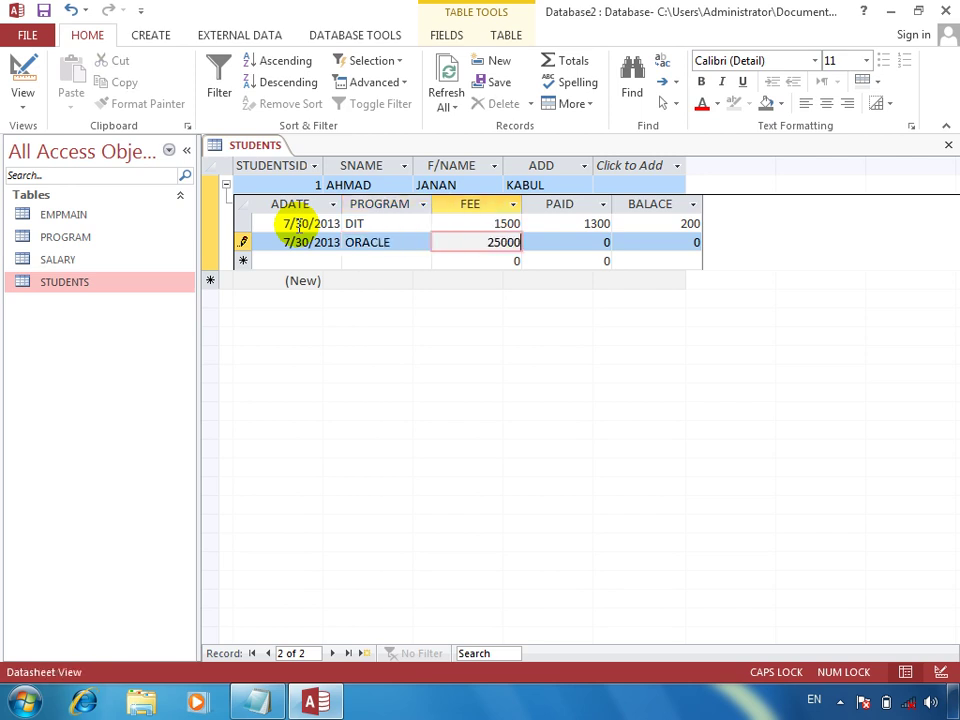
key(BackSpace)
key(Tab)
text(2500)
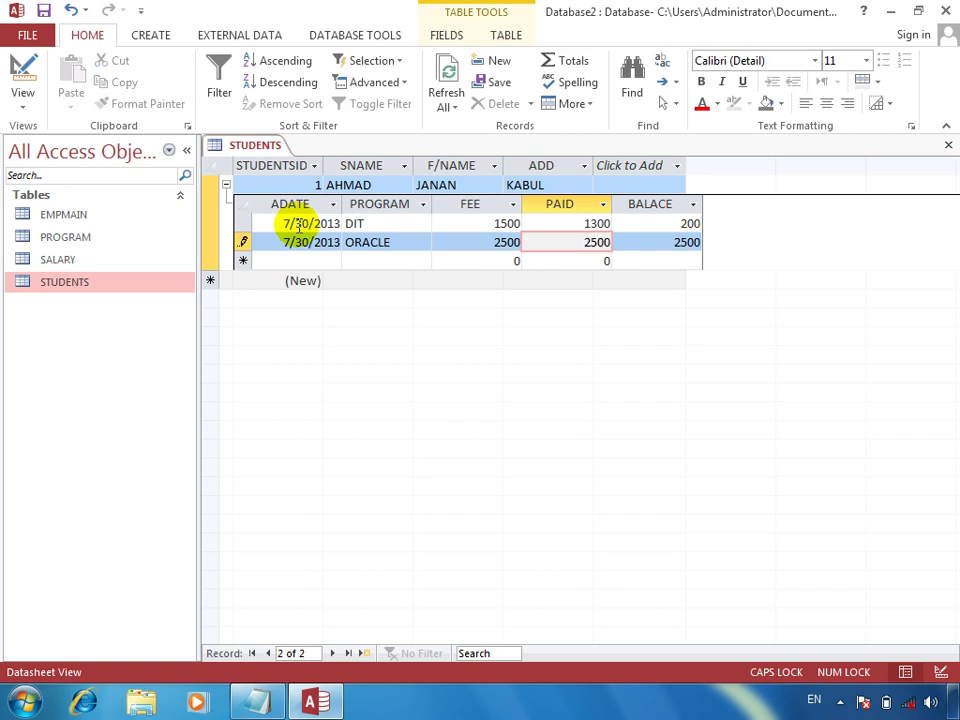
key(Tab)
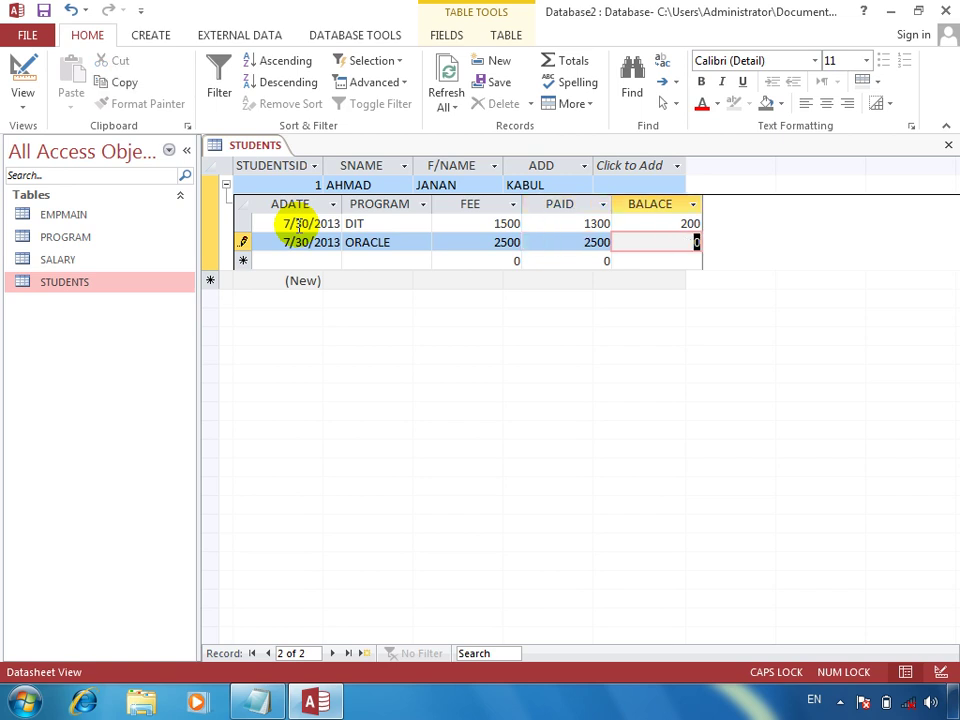
Step: Add a dated DEL fee record with fee 1000 and paid 1000, then collapse the subdatasheet
key(Tab)
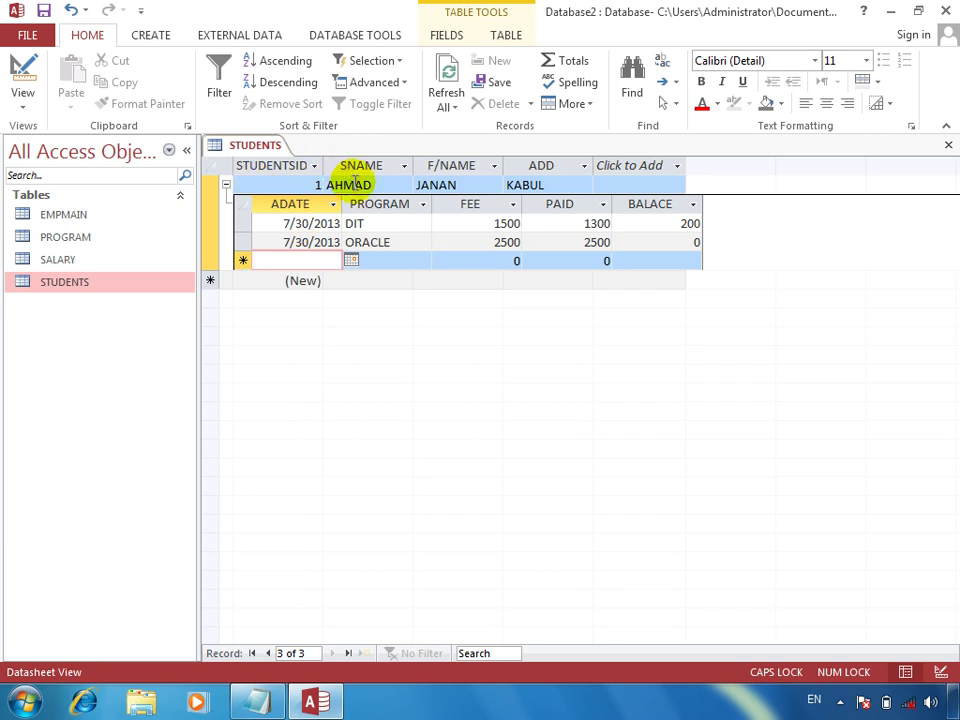
key(ctrl+apostrophe)
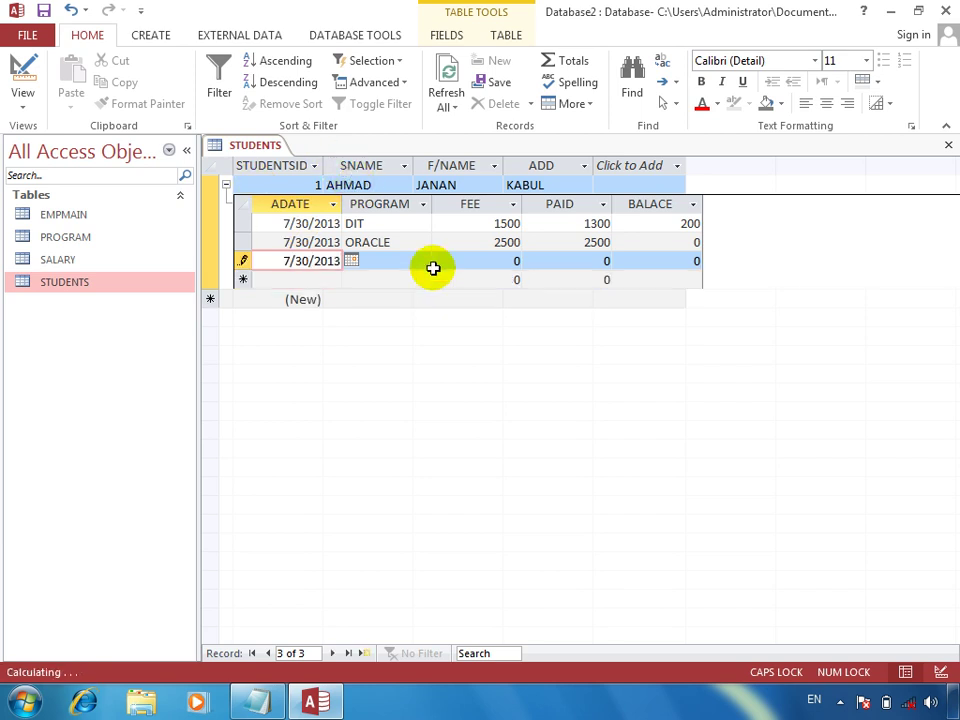
key(Tab)
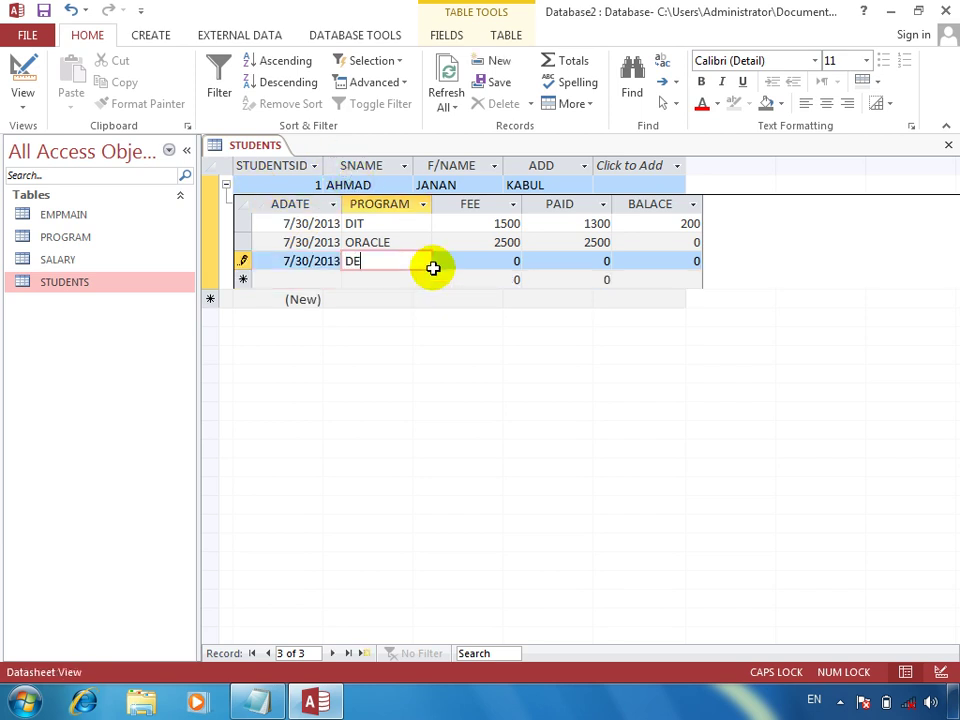
text(DEL)
key(Tab)
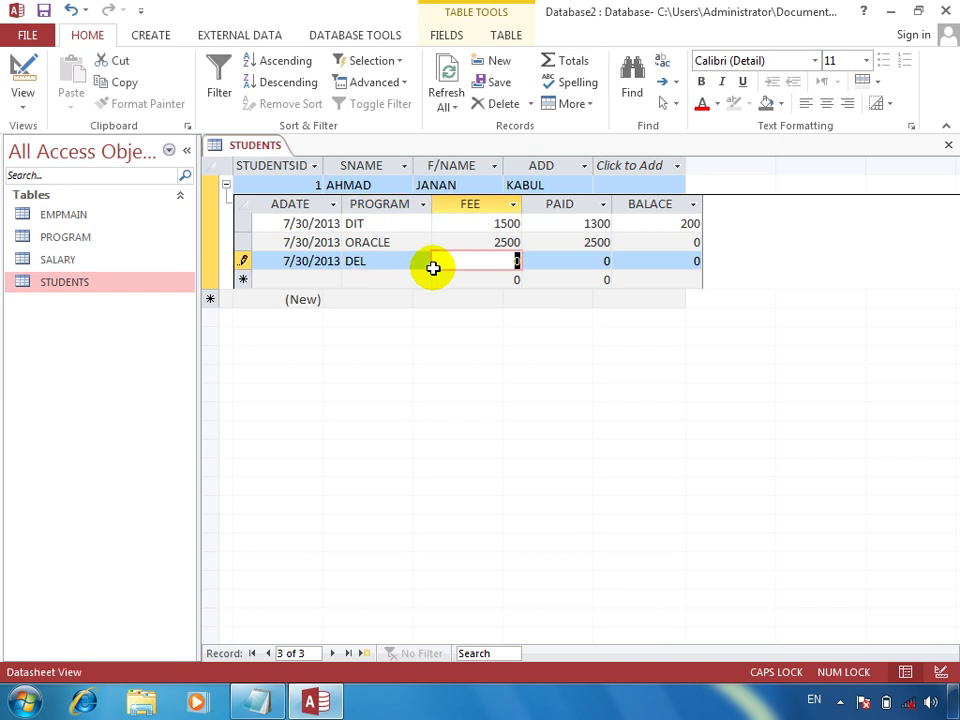
text(1000)
key(Tab)
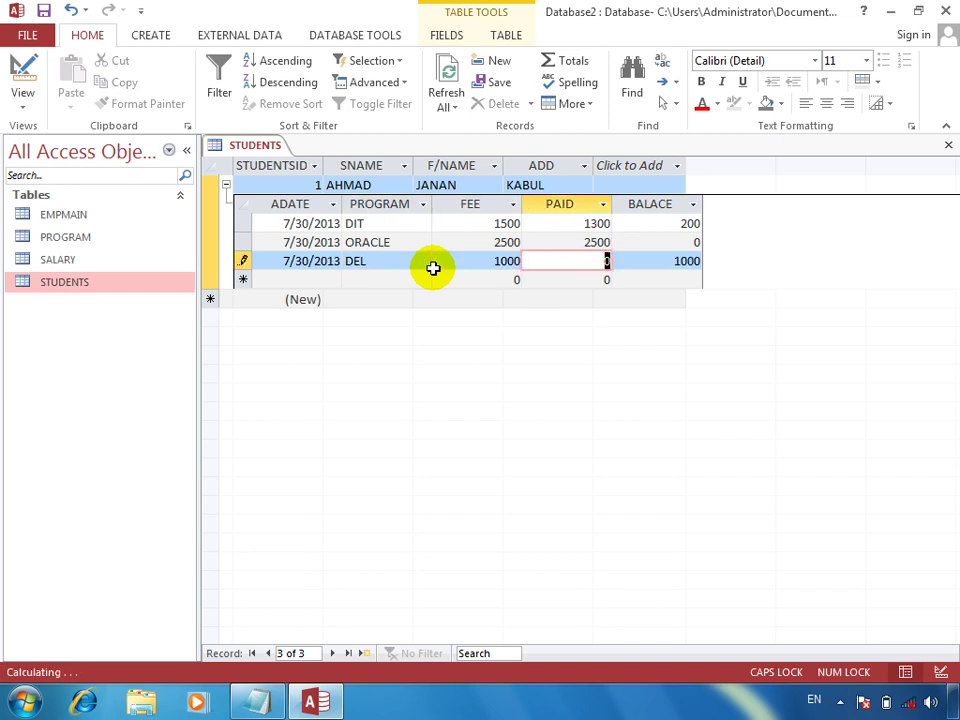
text(1000)
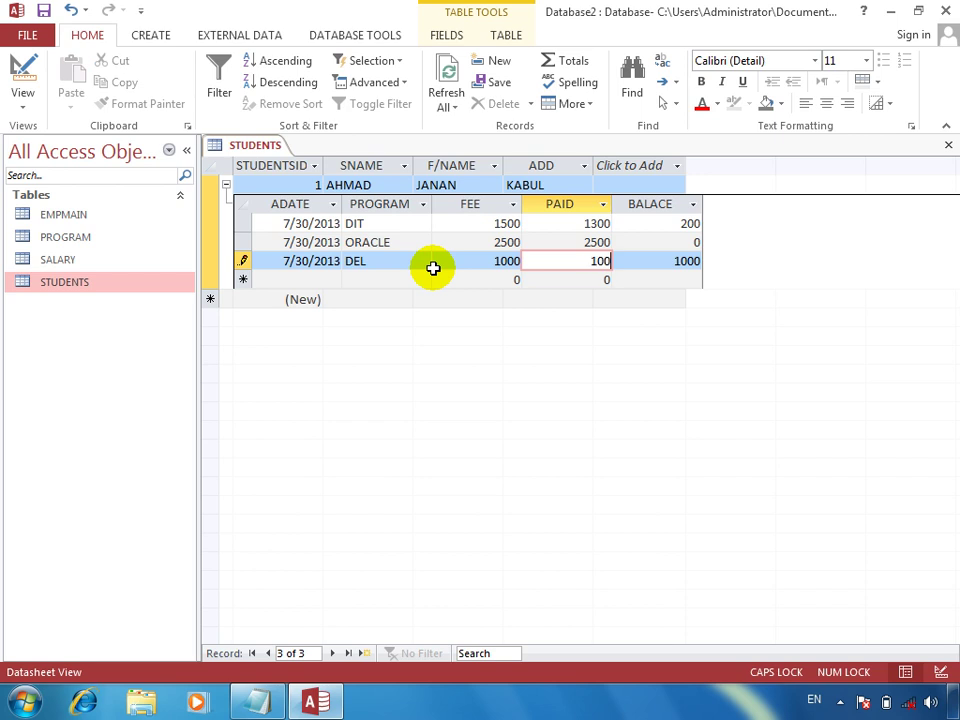
key(Tab)
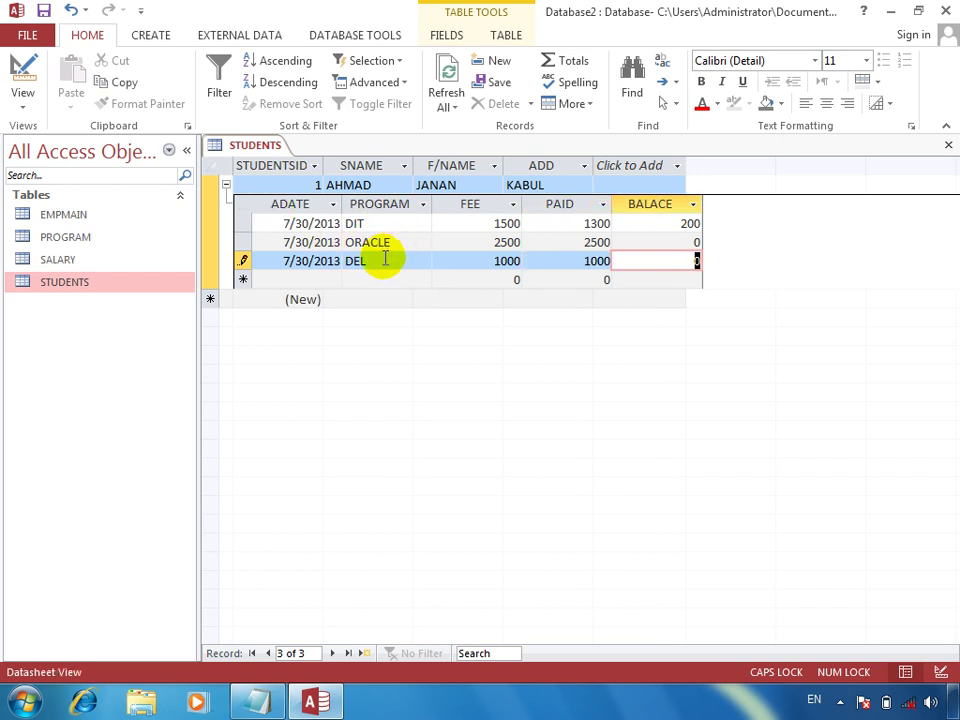
click(225, 186)
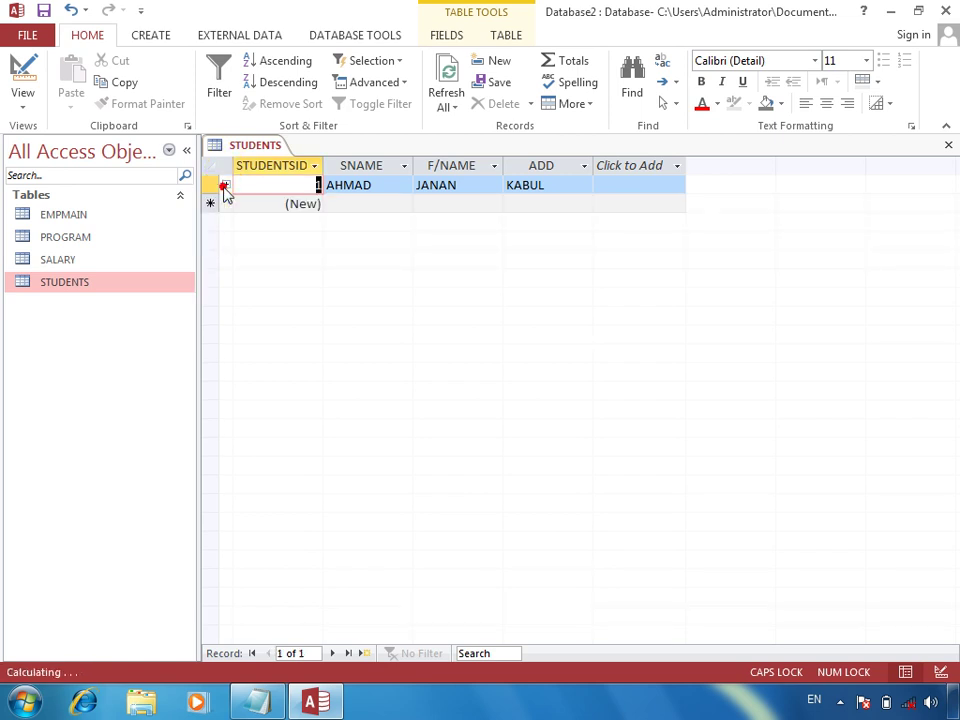
Step: Enter and save student record 2 with the student's name, father's name and address
click(343, 207)
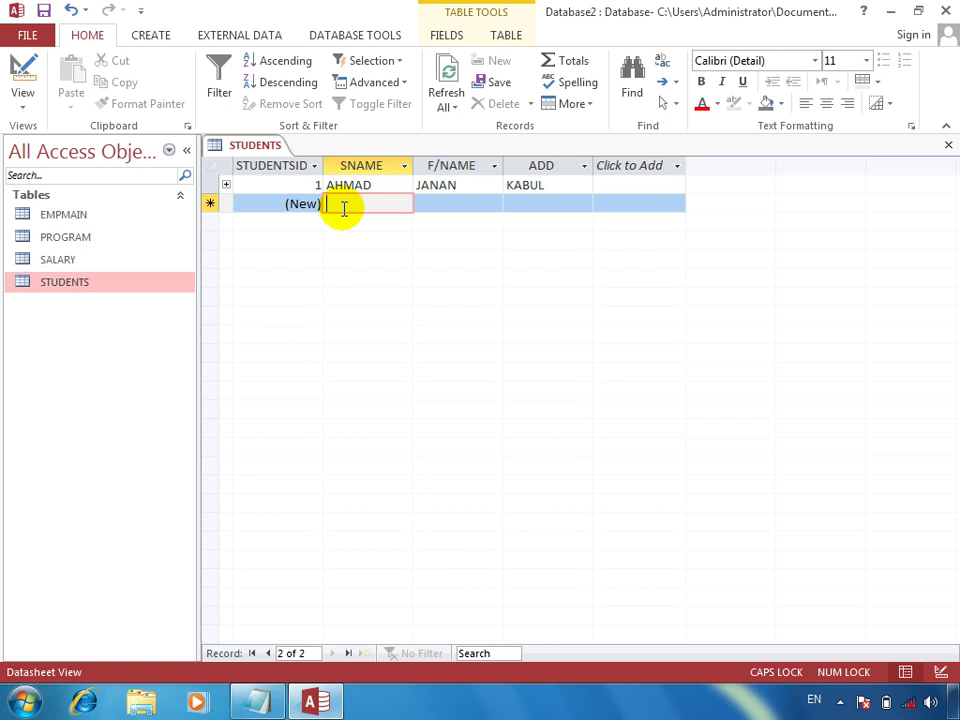
text(JANAN)
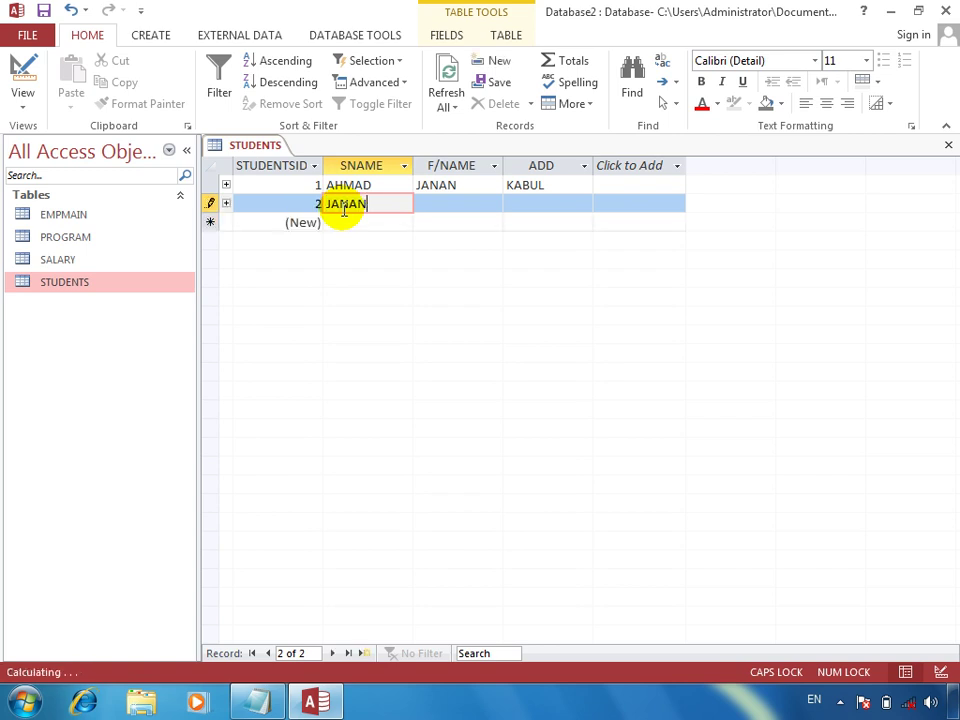
key(Tab)
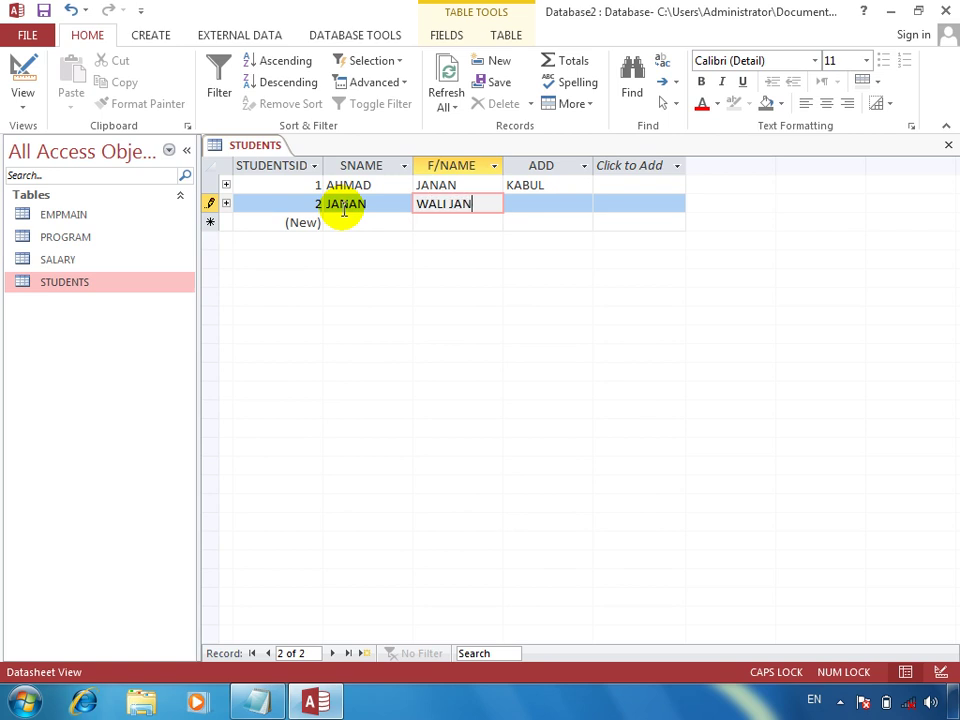
key(Tab)
text(KABUL)
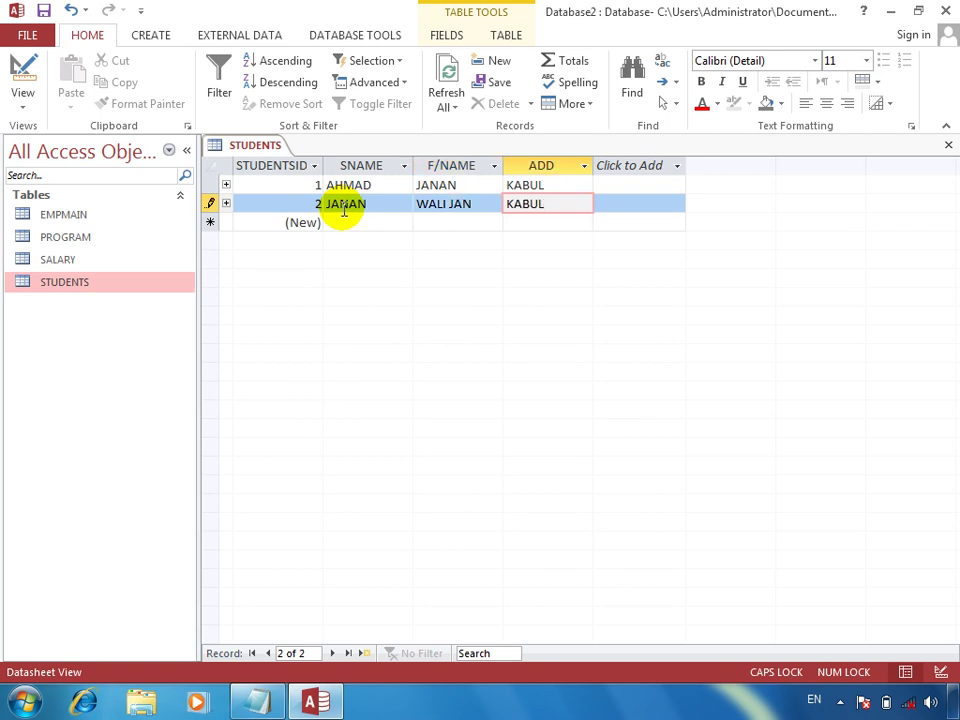
key(Tab)
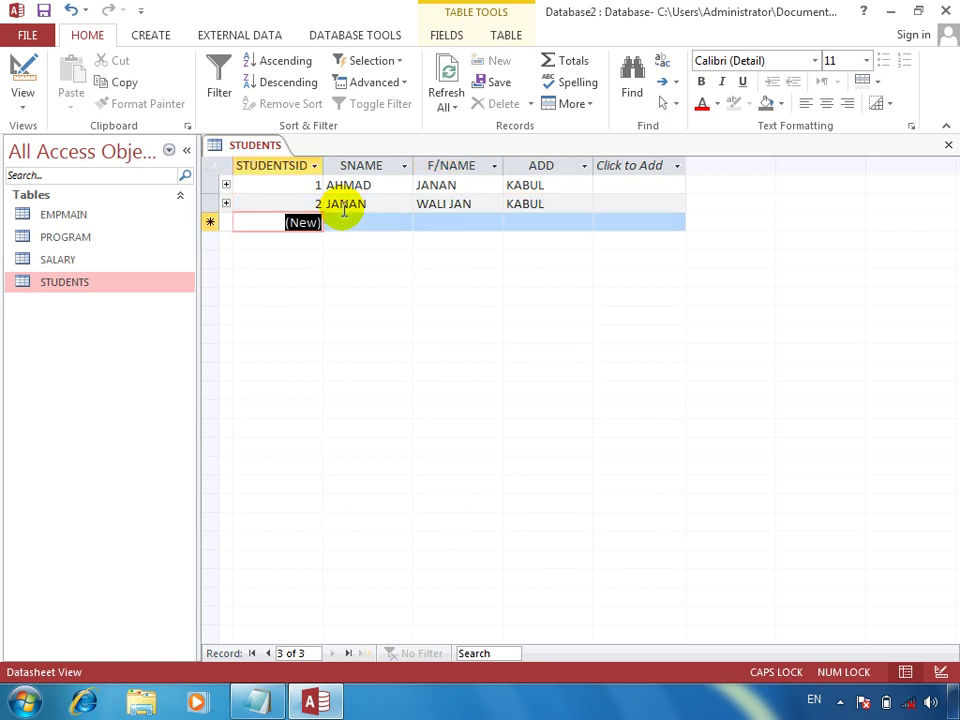
Step: Expand student 2's subdatasheet and add a CIT record with fee 1000 and 900 paid
click(226, 203)
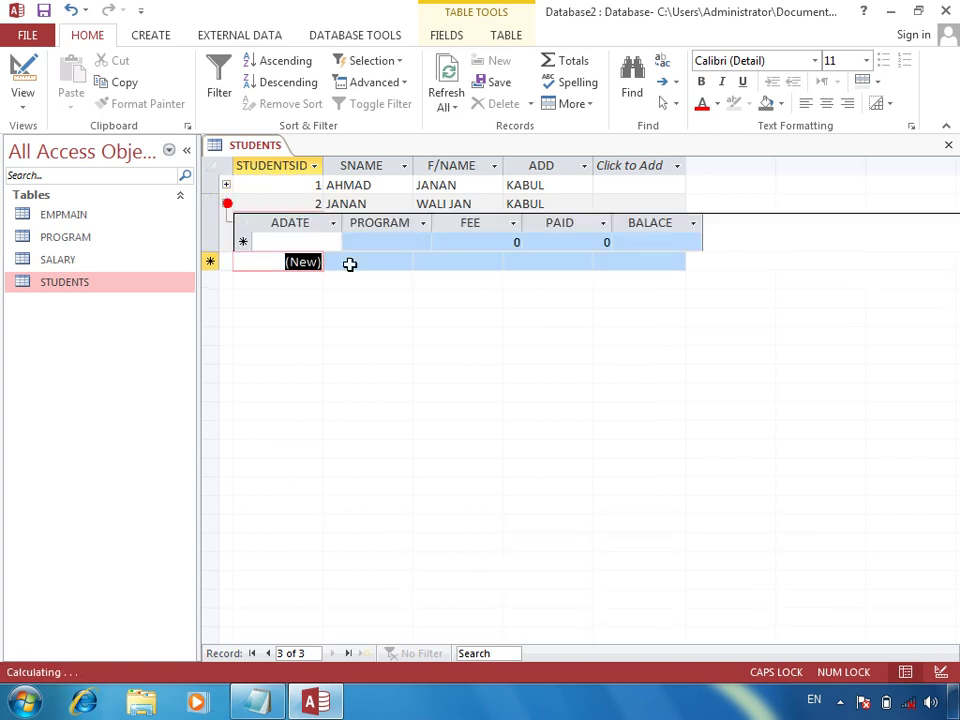
click(338, 242)
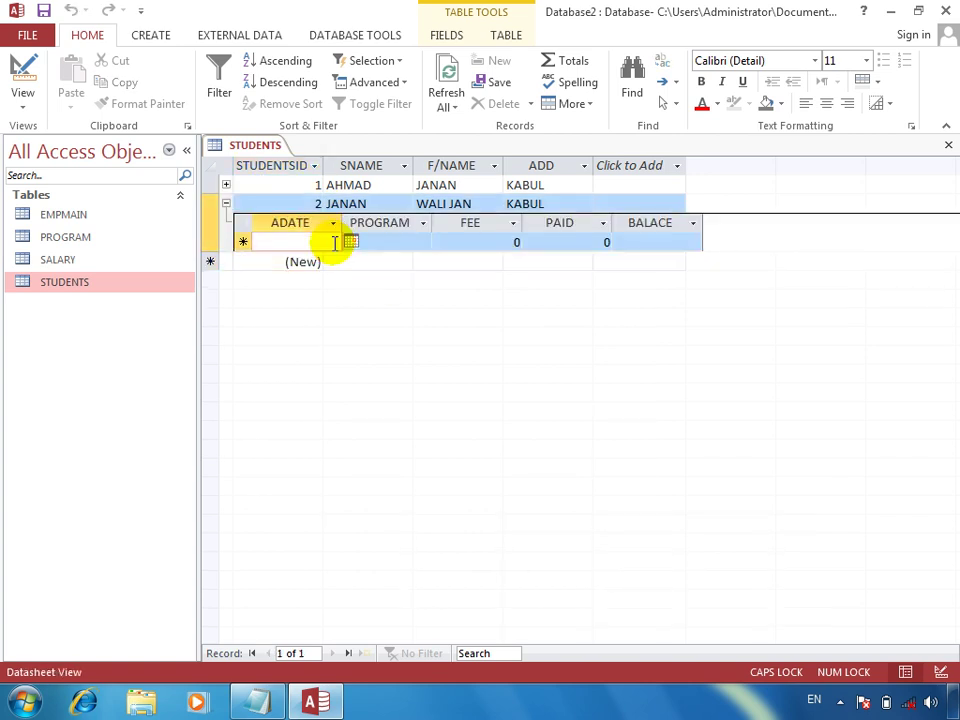
key(ctrl+semicolon)
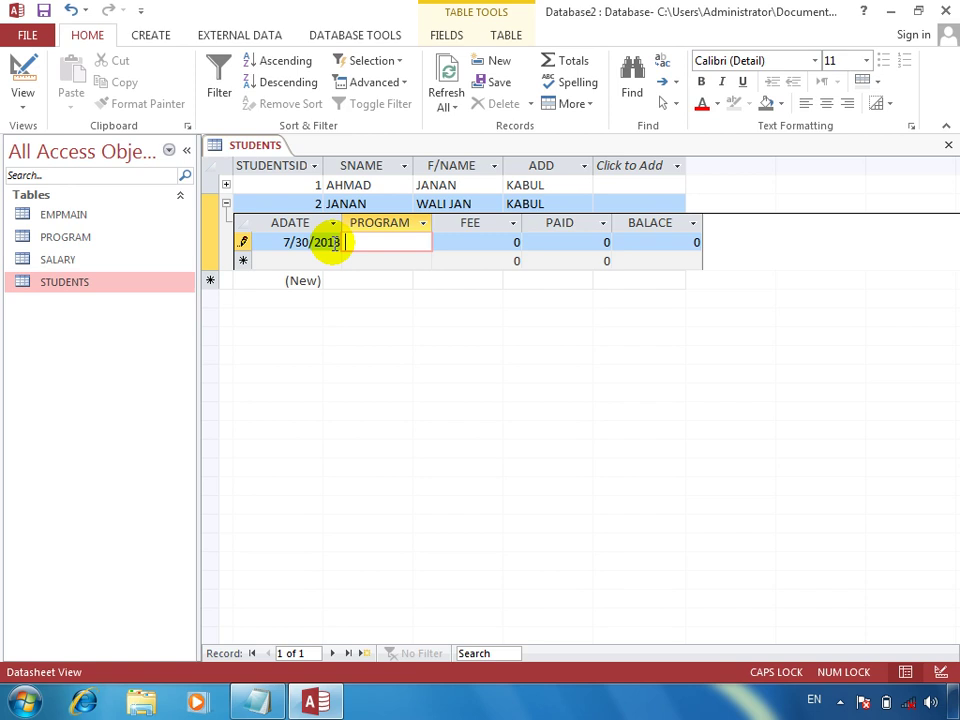
text(CIT)
key(Tab)
text(1000)
key(Tab)
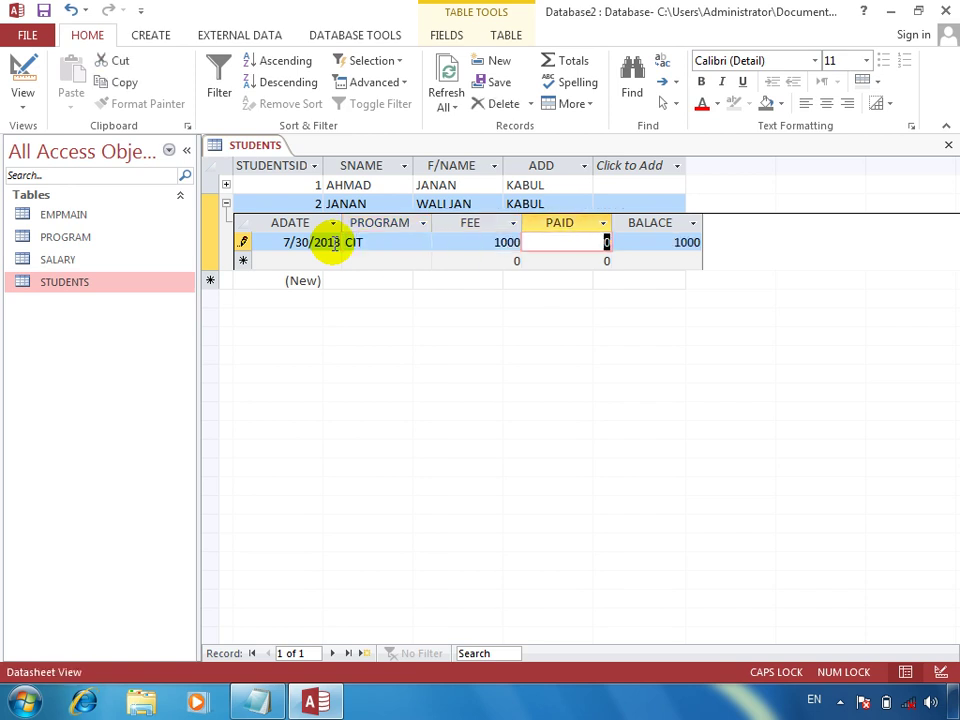
text(900)
key(Tab)
Step: Add a second dated row, CEL, with fee 700 and 400 paid, then close STUDENTS
key(Tab)
key(Tab)
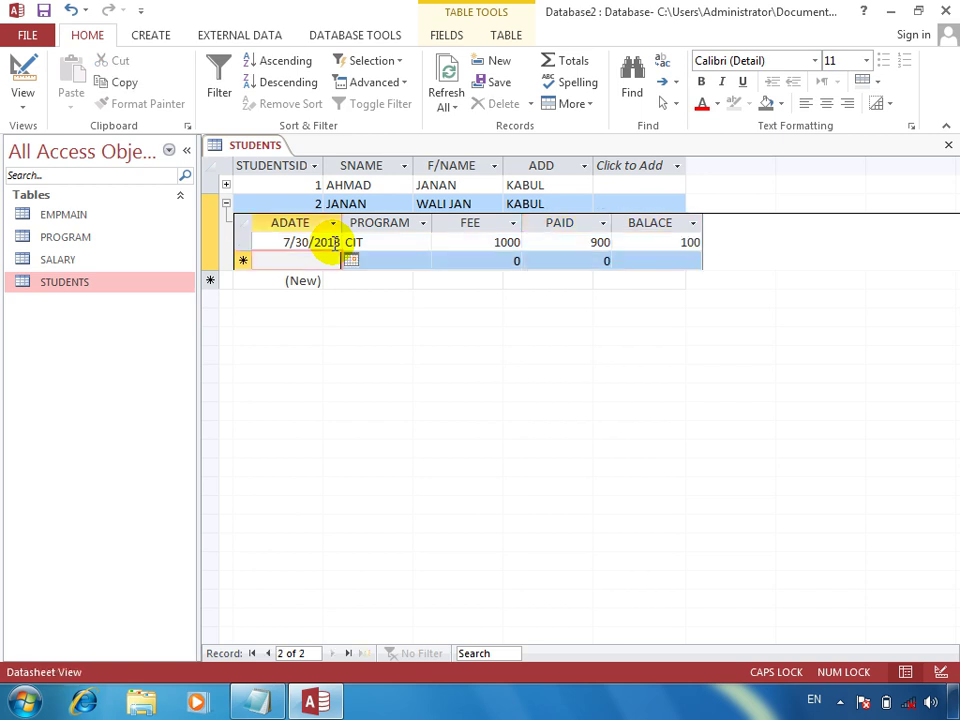
key(shift+Tab)
key(ctrl+semicolon)
key(Tab)
text(CEL)
key(Tab)
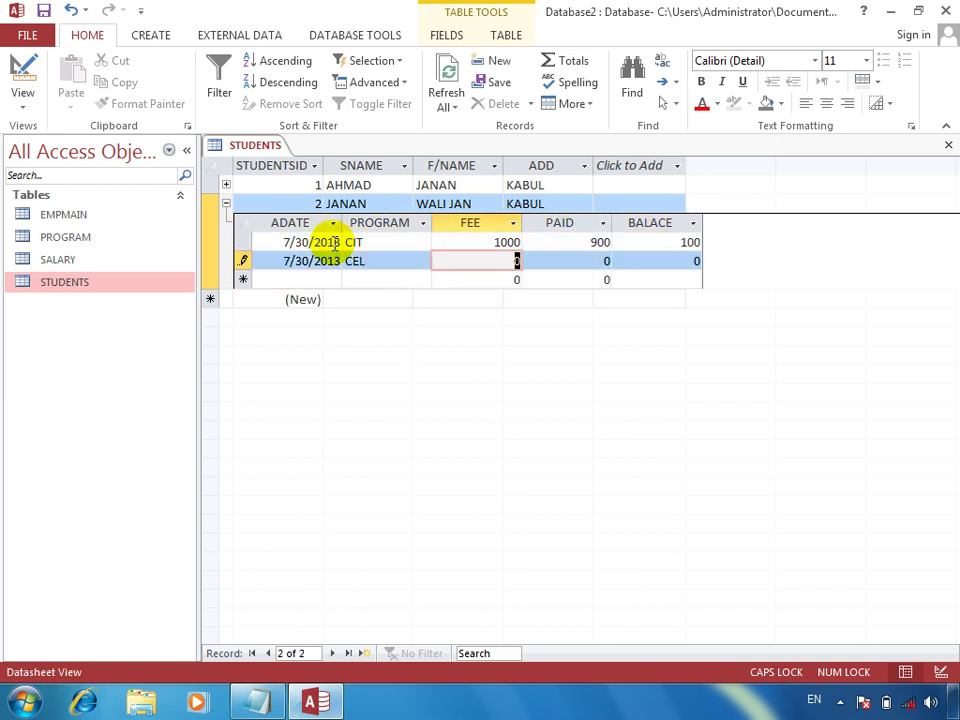
text(100)
key(Tab)
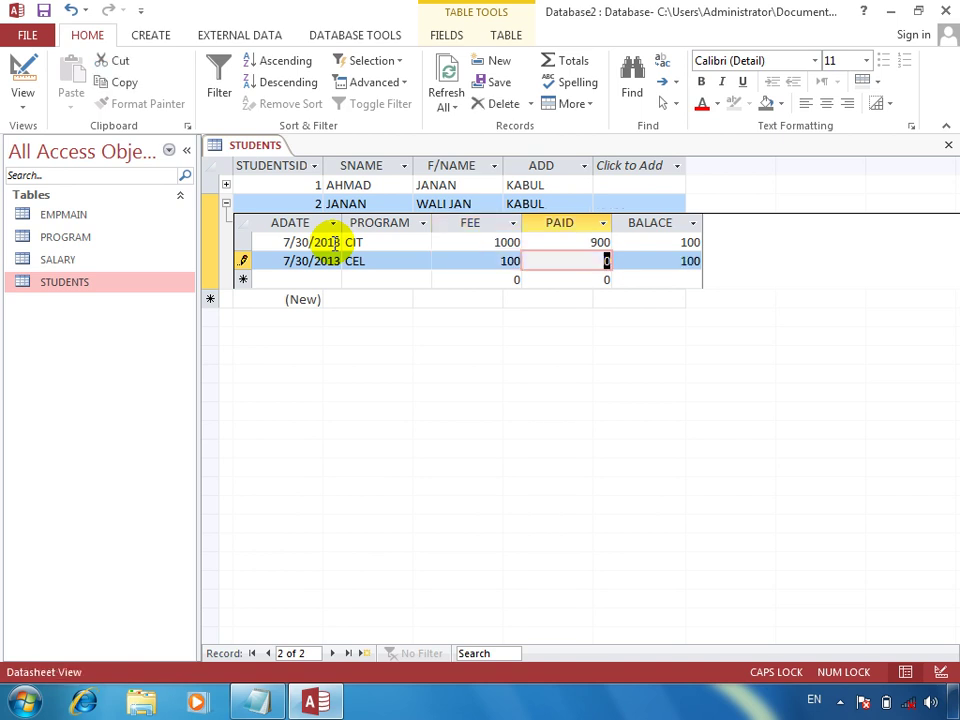
key(shift+Tab)
text(700)
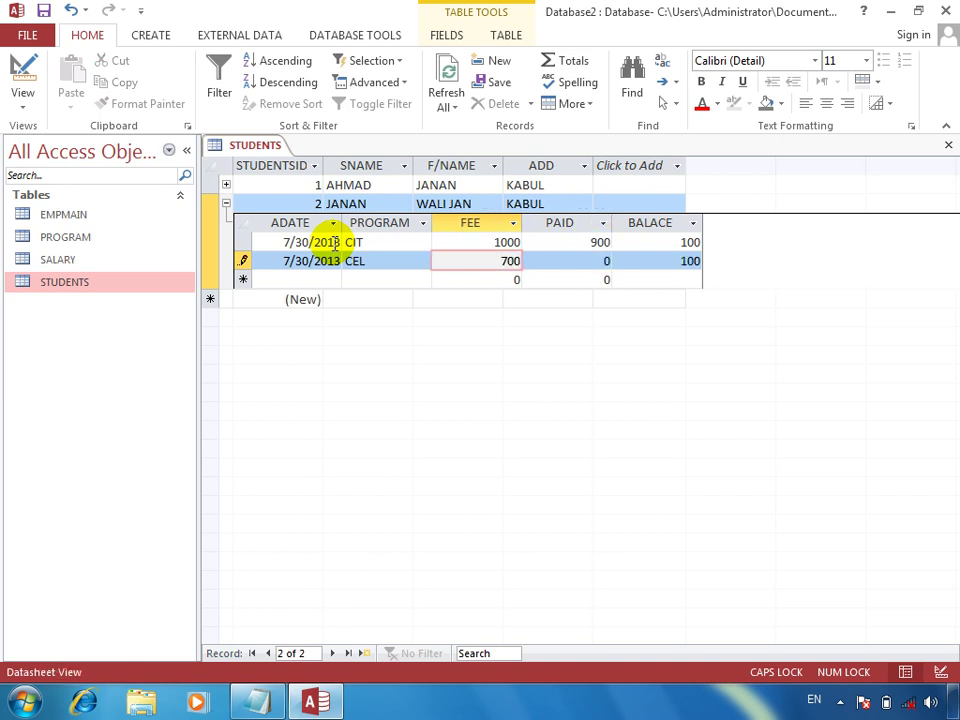
key(Tab)
text(2000)
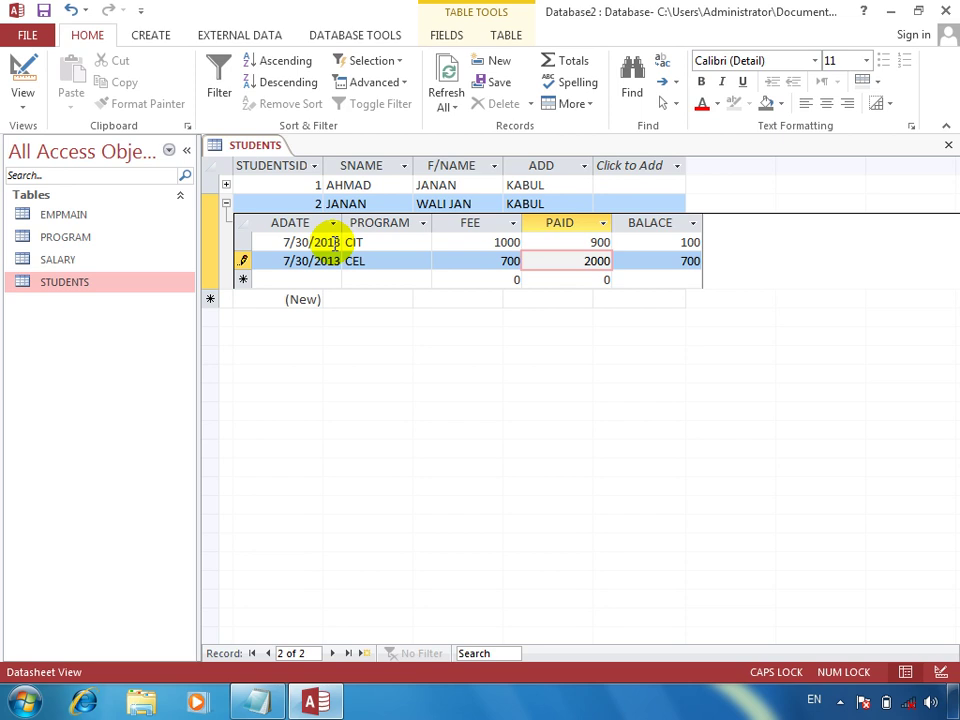
key(BackSpace)
key(BackSpace)
key(BackSpace)
text(400)
key(Tab)
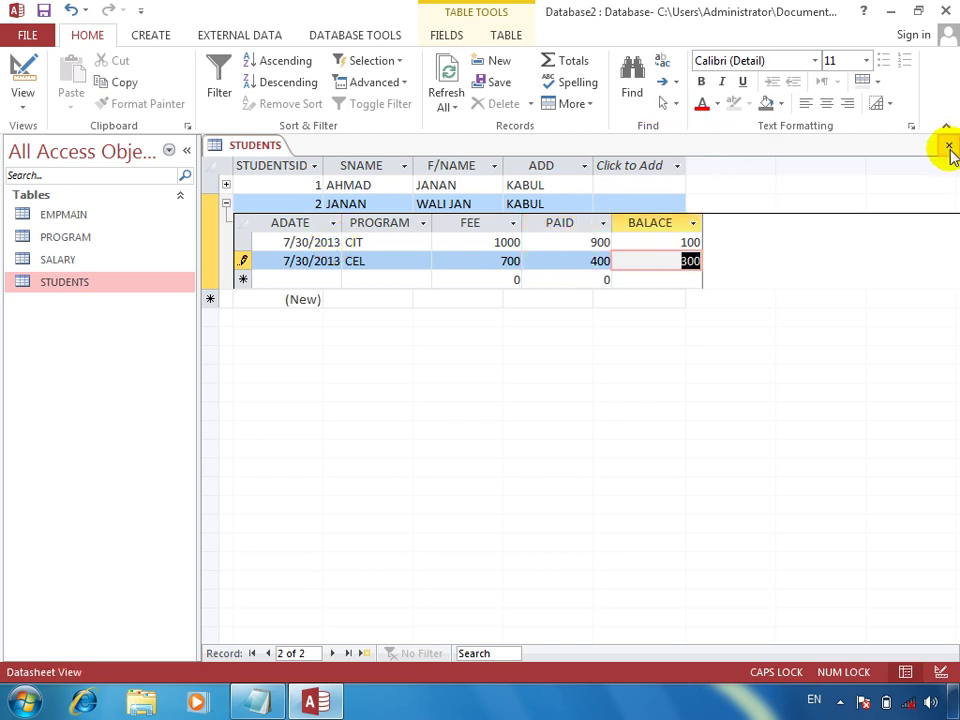
click(948, 145)
Step: Open the PROGRAM table and start a new record for student 2 with the repeated date
double_click(103, 240)
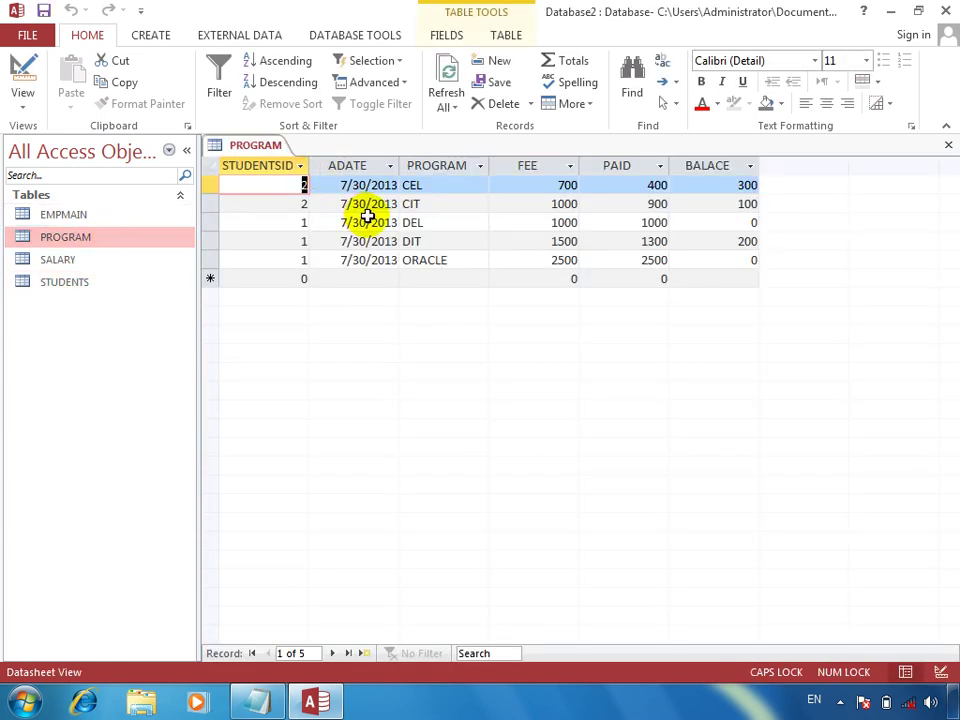
click(327, 277)
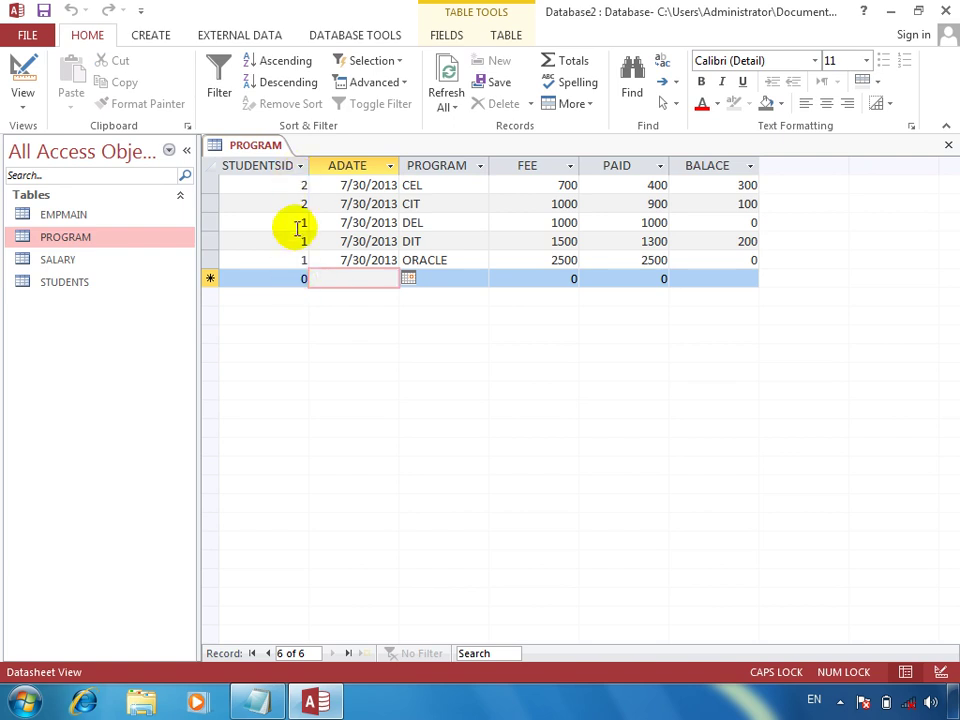
click(294, 280)
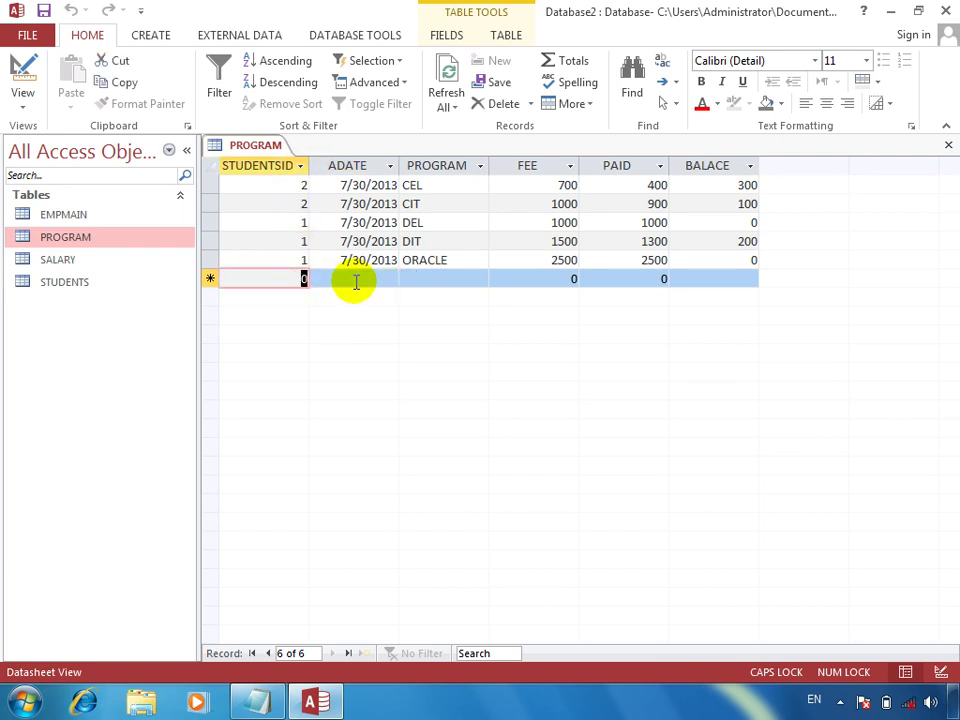
text(2)
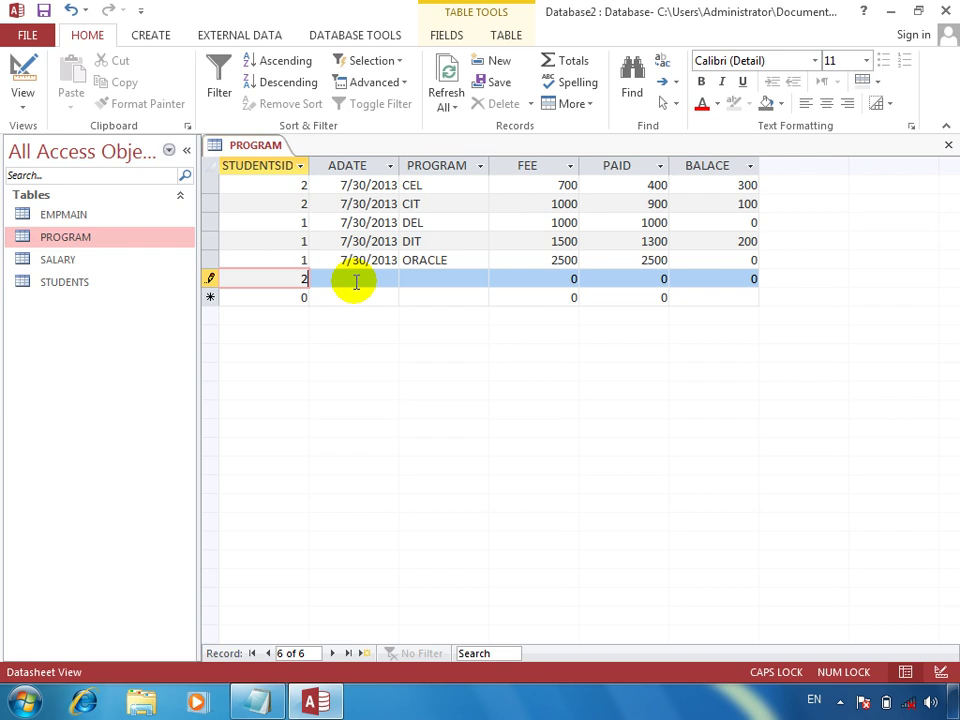
click(356, 282)
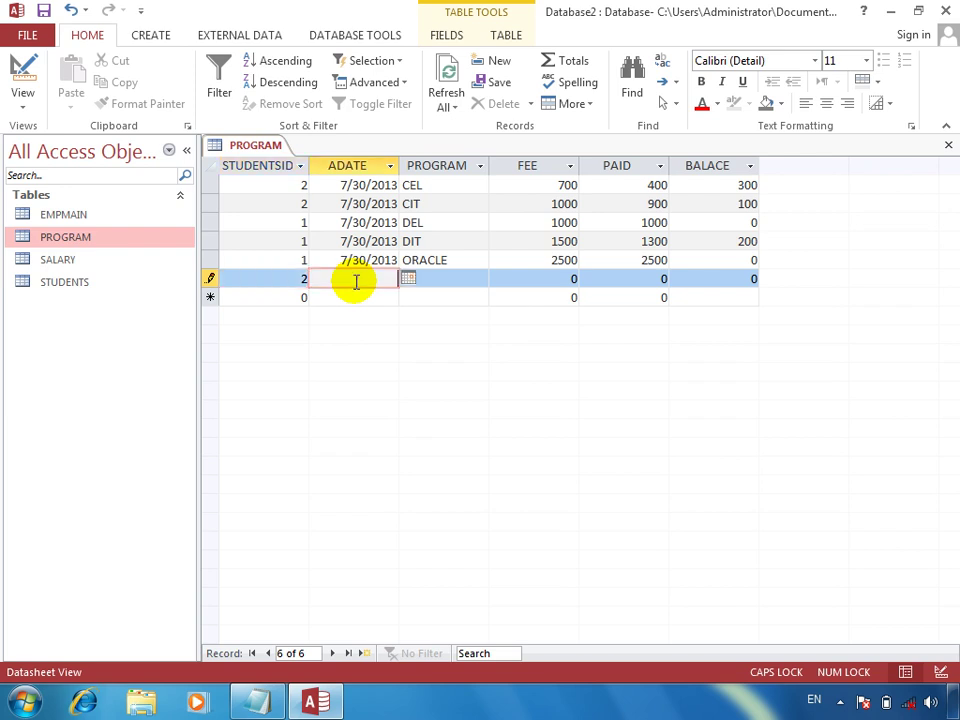
key(ctrl+semicolon)
Step: Enter program ACCESS with fee 2000 and 1500 paid
key(Tab)
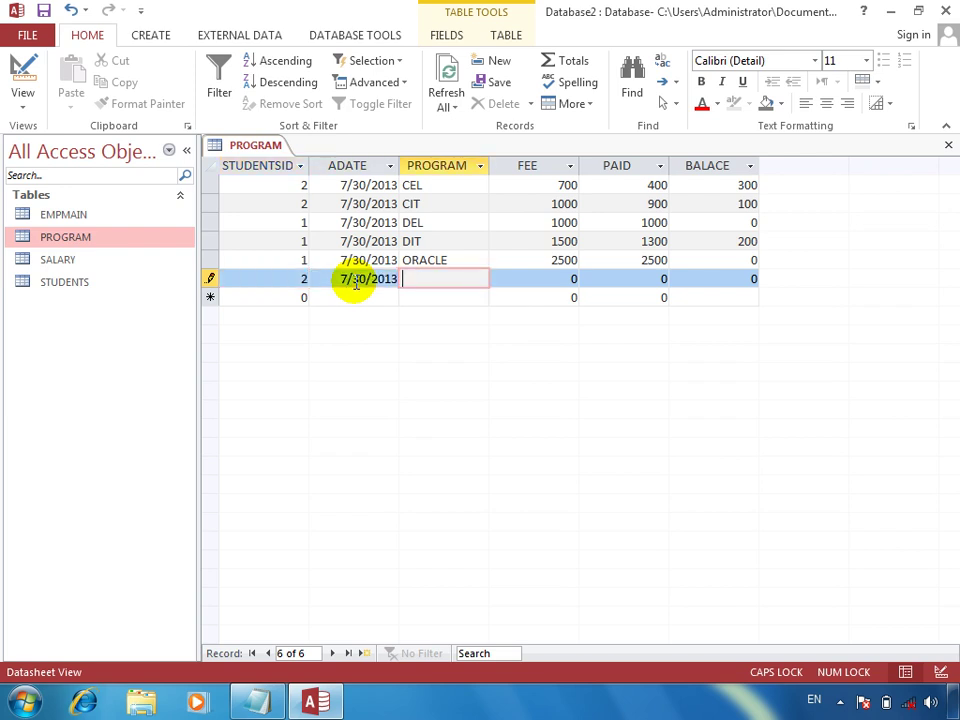
text(ACCESS)
key(Tab)
text(2000)
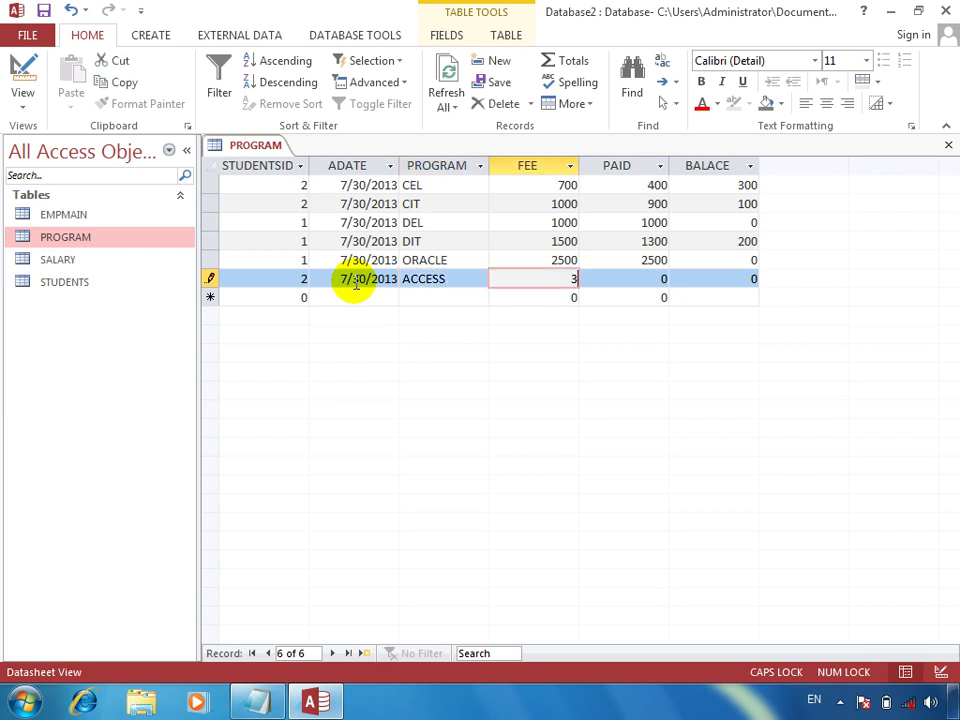
key(Tab)
text(20)
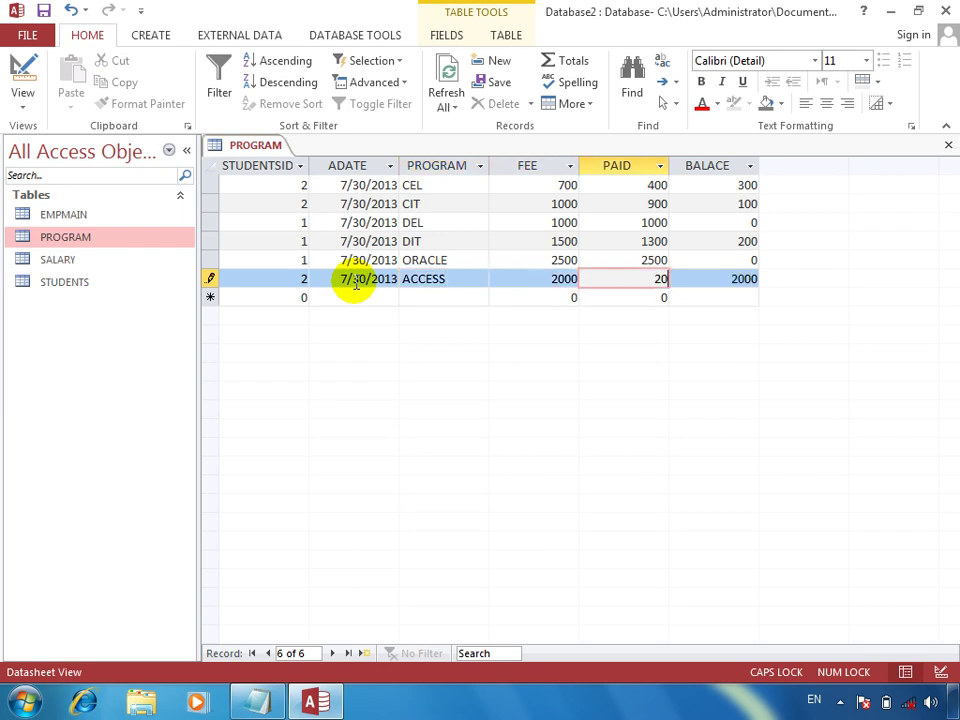
key(BackSpace)
key(BackSpace)
text(1500)
key(Tab)
key(Tab)
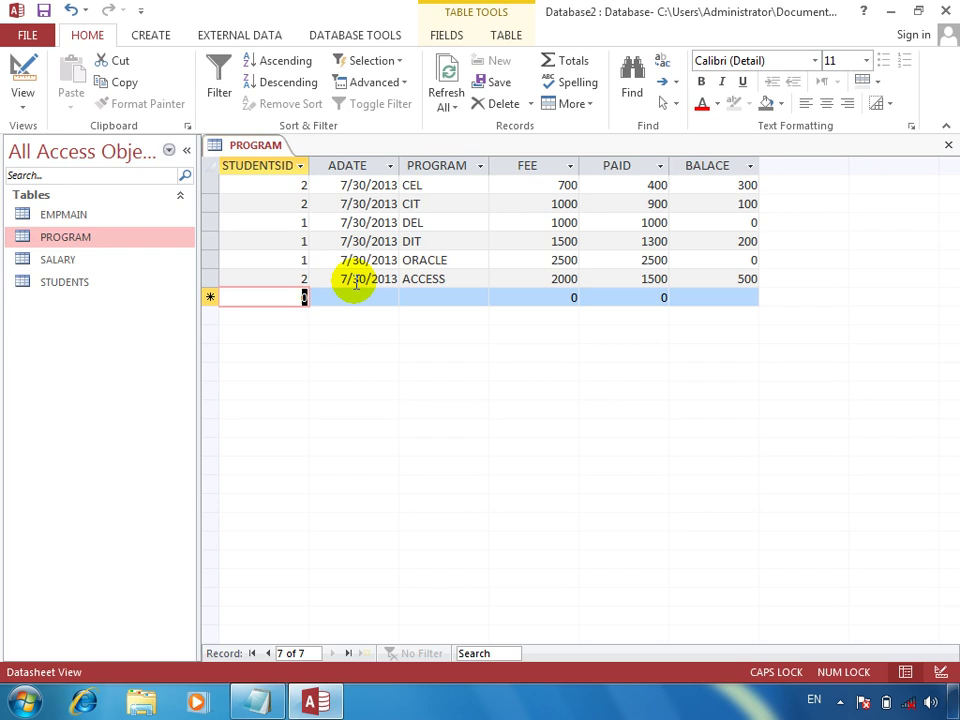
Step: Enter a PROGRAM record for student 5: DIT, fee 15000, 10000 paid
text(5)
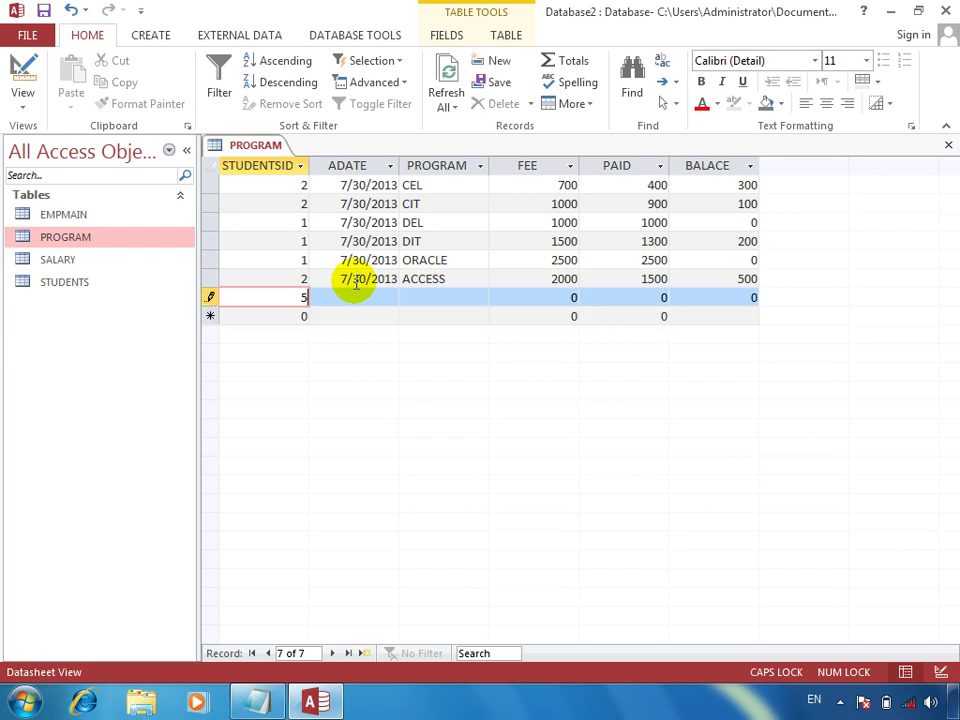
key(Tab)
key(ctrl+semicolon)
key(Tab)
text(DIT)
key(Tab)
text(15000)
key(Tab)
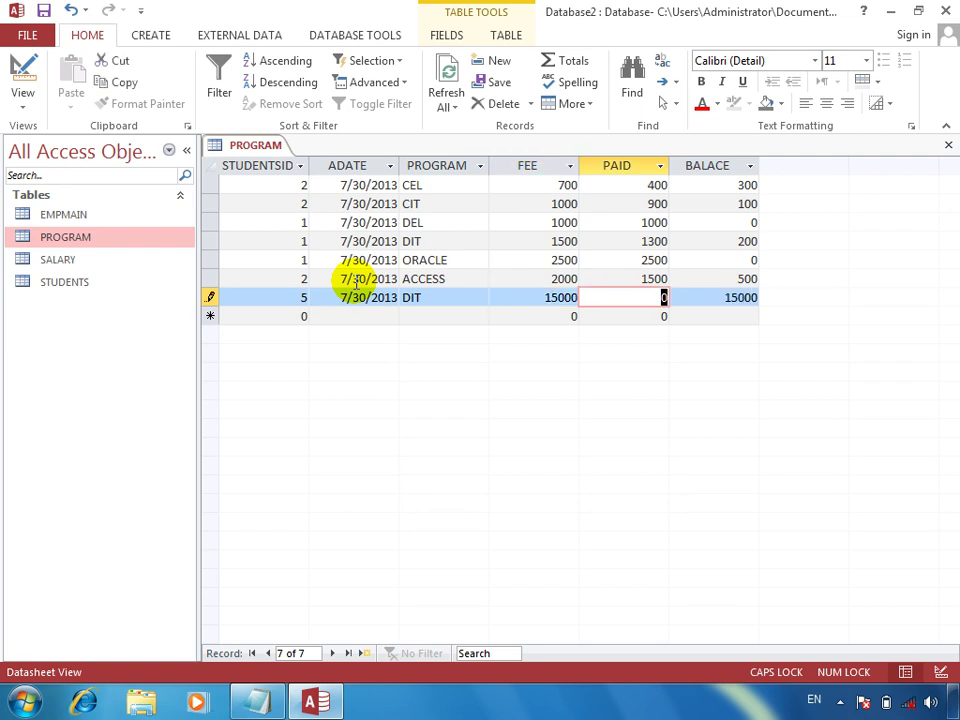
text(10000)
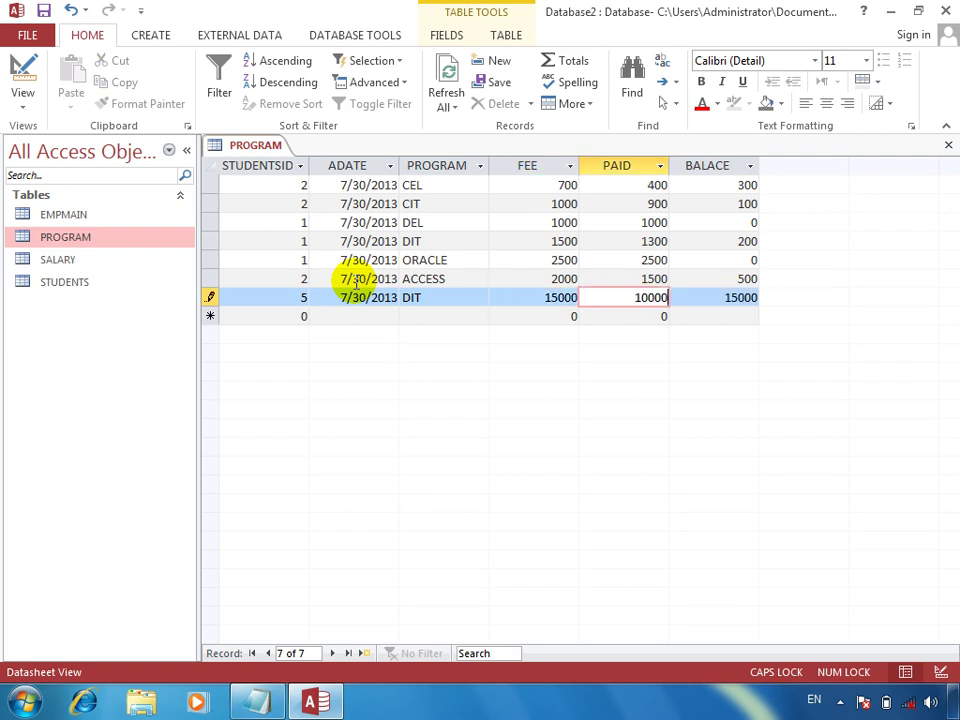
key(Tab)
key(Tab)
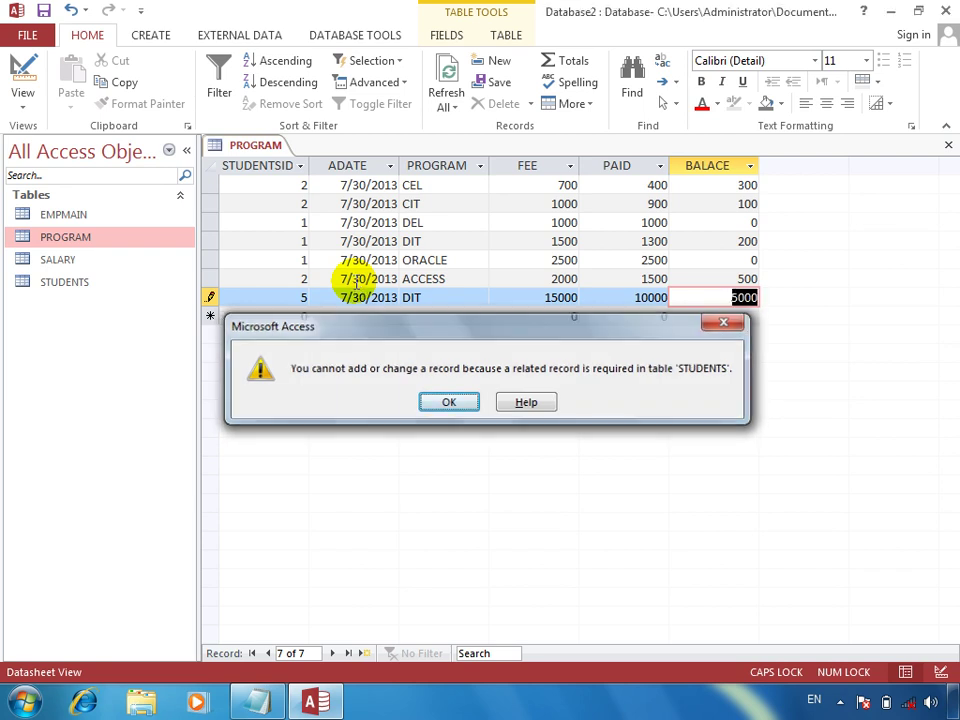
Step: Dismiss the related-record error, close discarding the record, then reopen and close PROGRAM
key(Return)
click(946, 150)
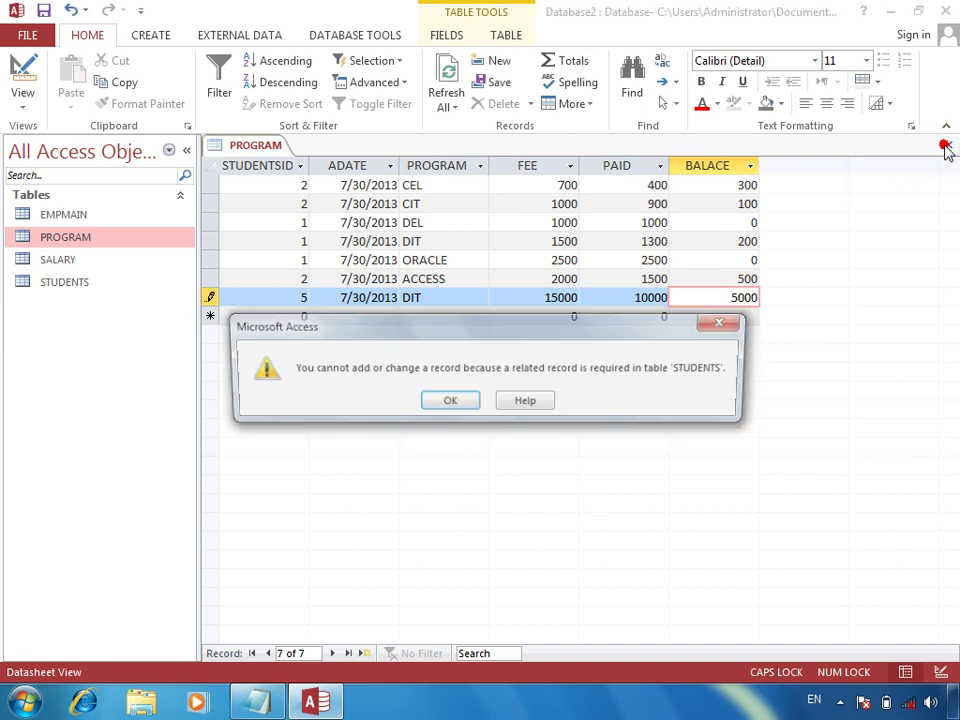
click(449, 410)
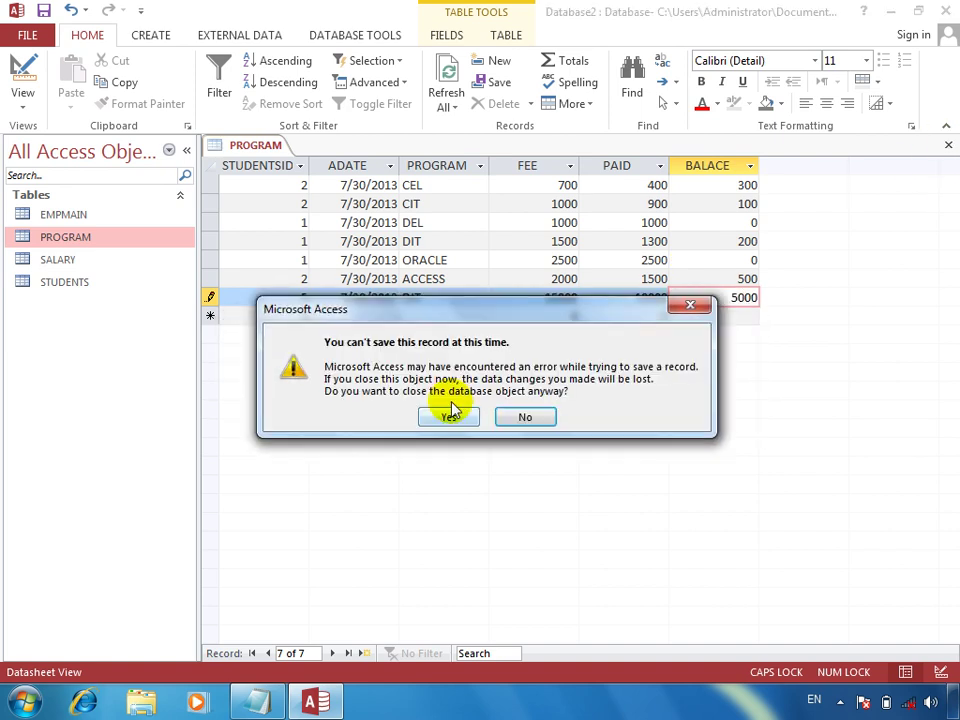
click(447, 417)
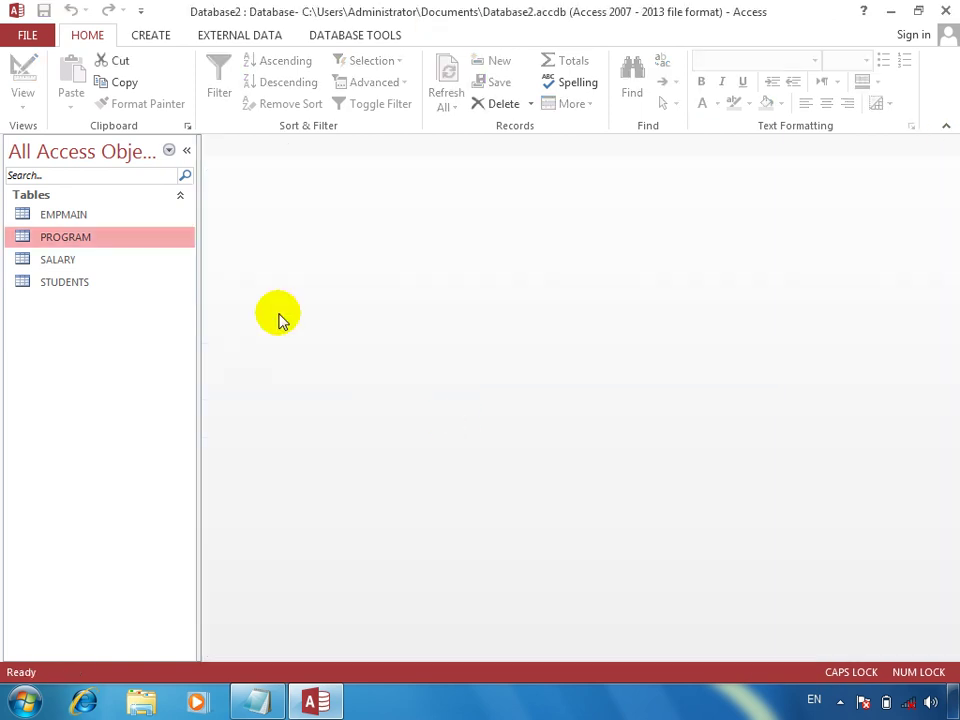
double_click(107, 247)
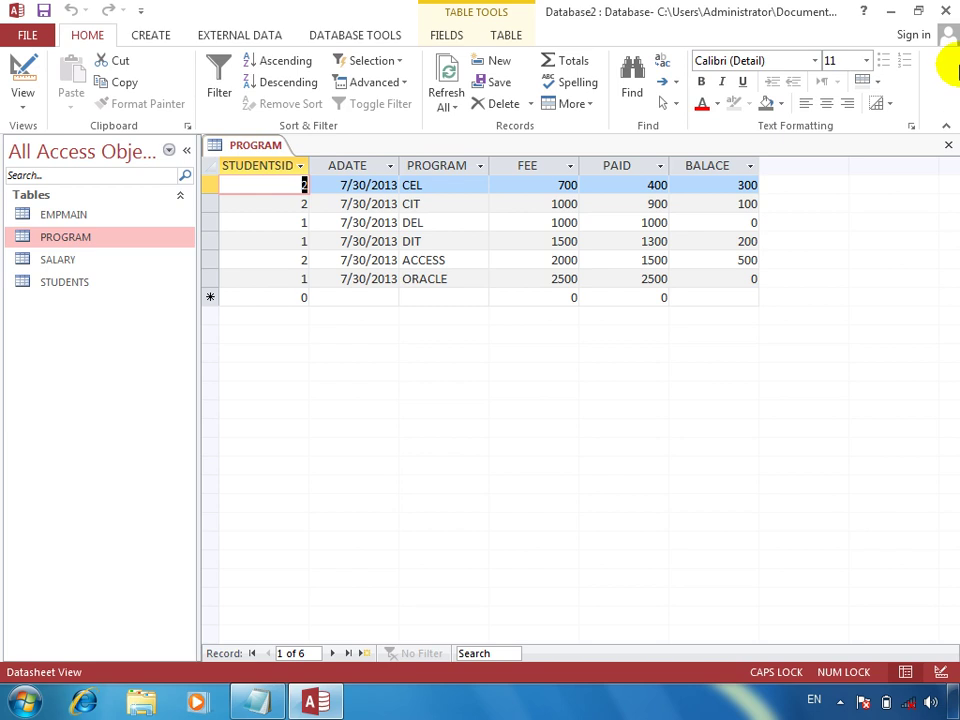
click(947, 145)
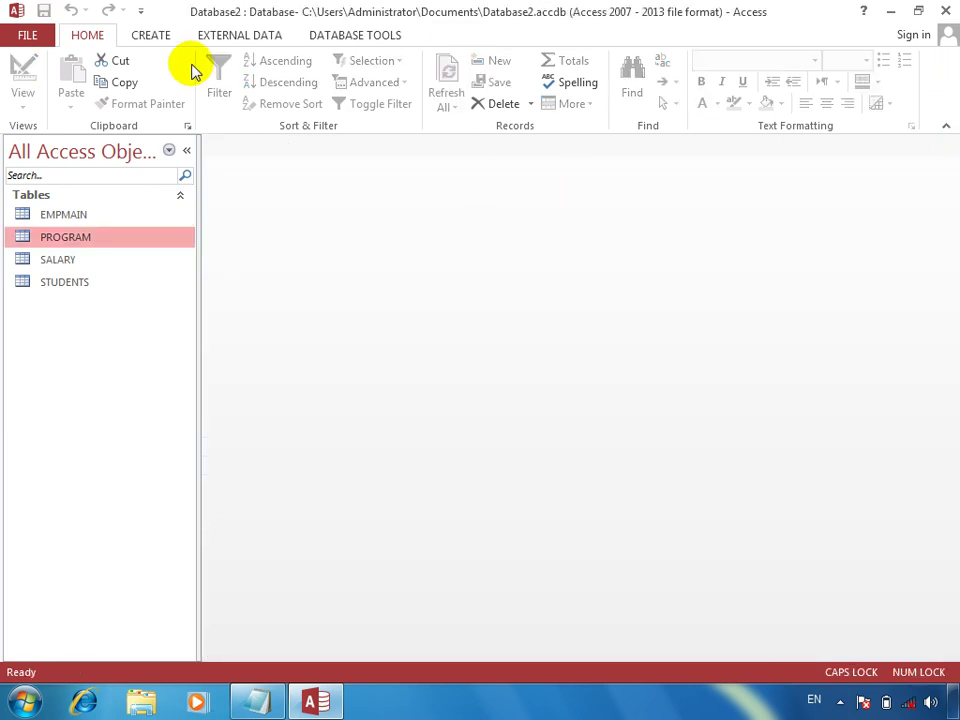
Step: Start a new table design with TEACHERID as an AutoNumber field
click(152, 36)
click(140, 94)
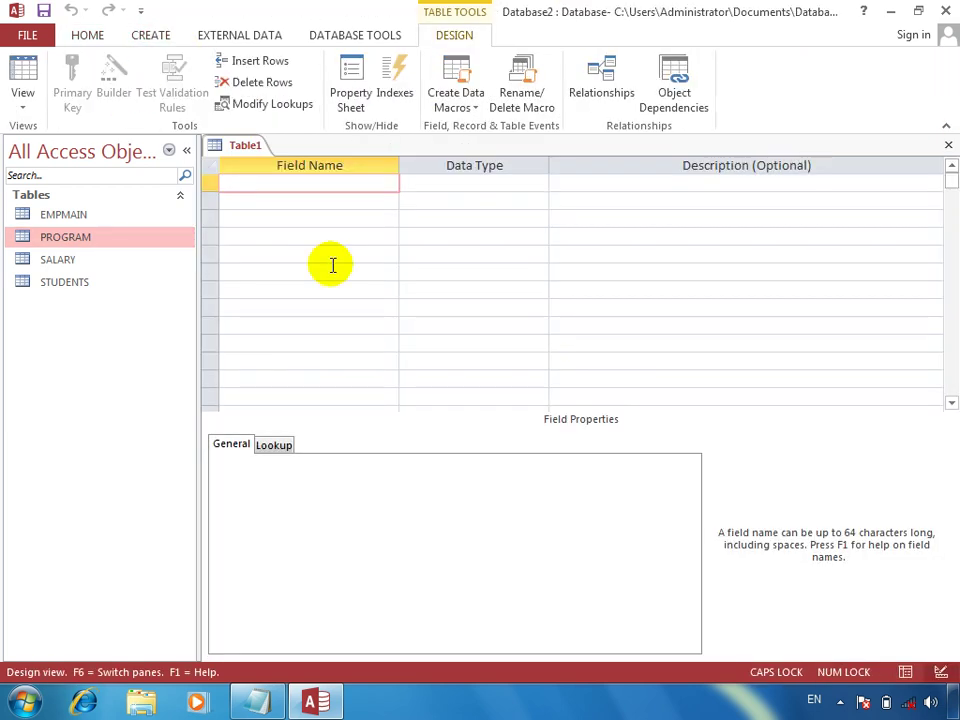
text(TEACHERID)
key(Tab)
text(A)
key(Return)
key(Return)
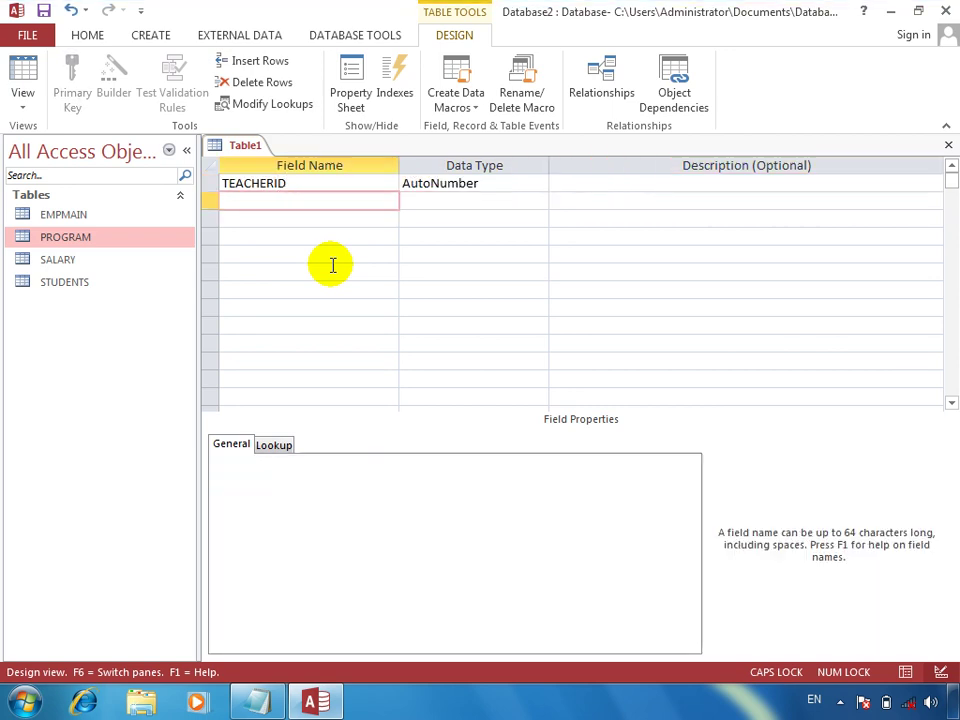
text(TEACHER)
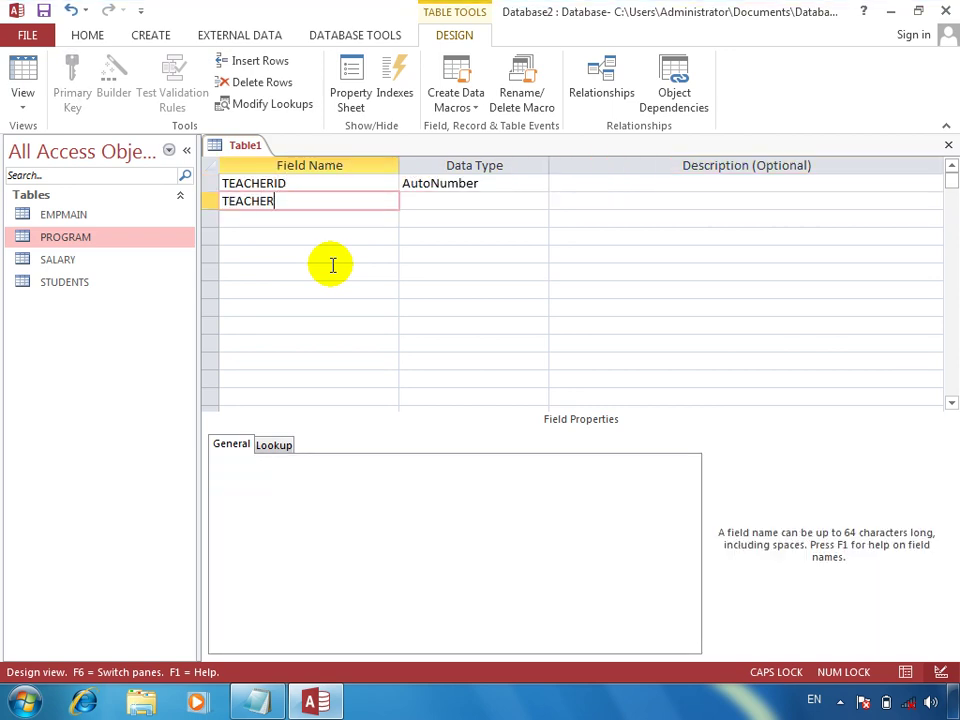
key(Tab)
key(shift+Tab)
Step: Add TEACHERNAME, MOBILE and ADD as Short Text fields
text(TEA)
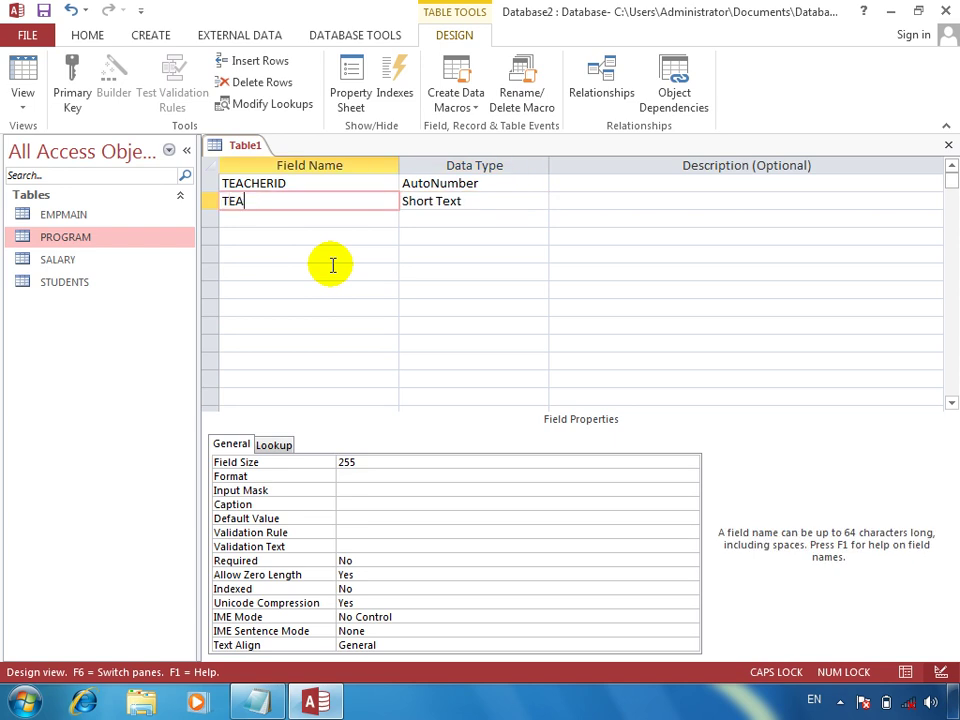
text(CHERNAME)
key(Tab)
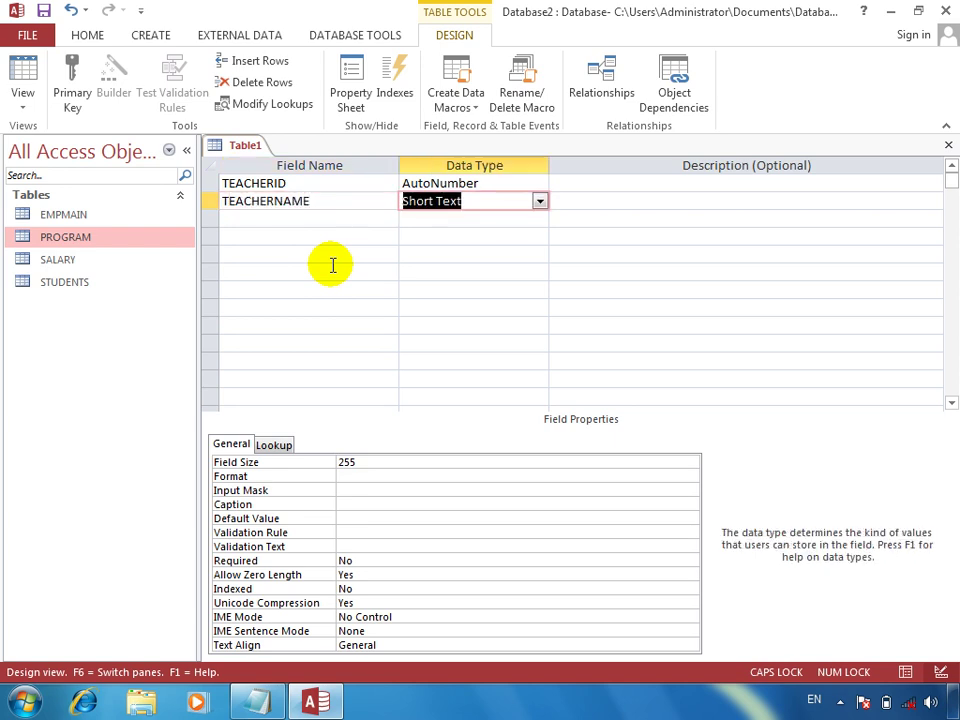
key(Return)
key(Return)
text(MIMB)
key(BackSpace)
key(BackSpace)
text(OBILE)
key(Tab)
key(Return)
key(Return)
text(ADD)
key(Tab)
key(Return)
key(Return)
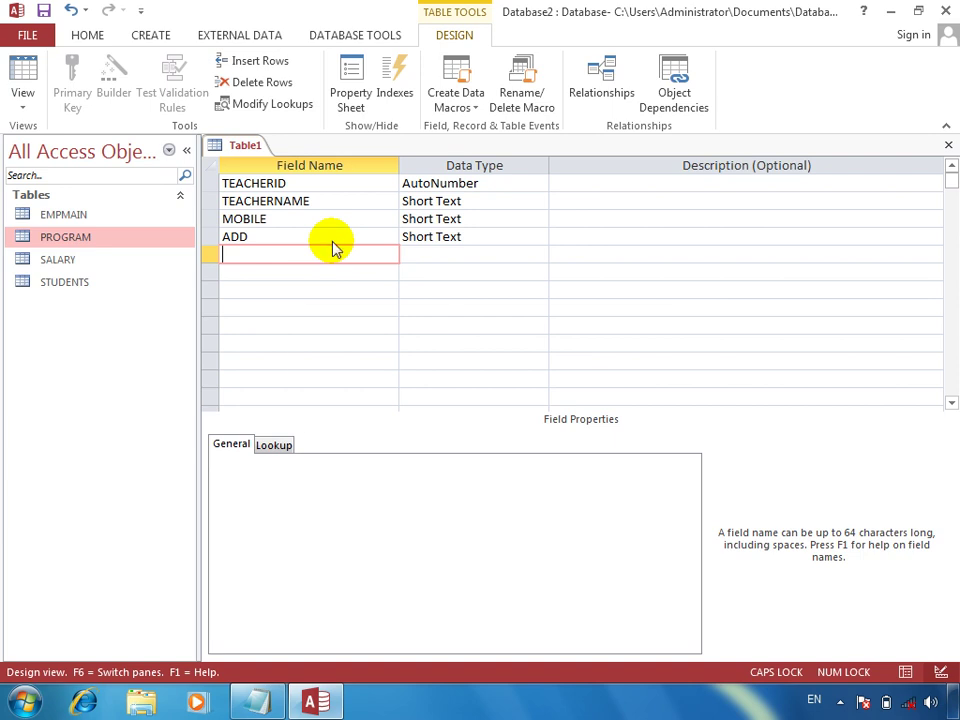
Step: Save the table as TEACHER without adding a primary key
key(ctrl+w)
key(Return)
text(EMP)
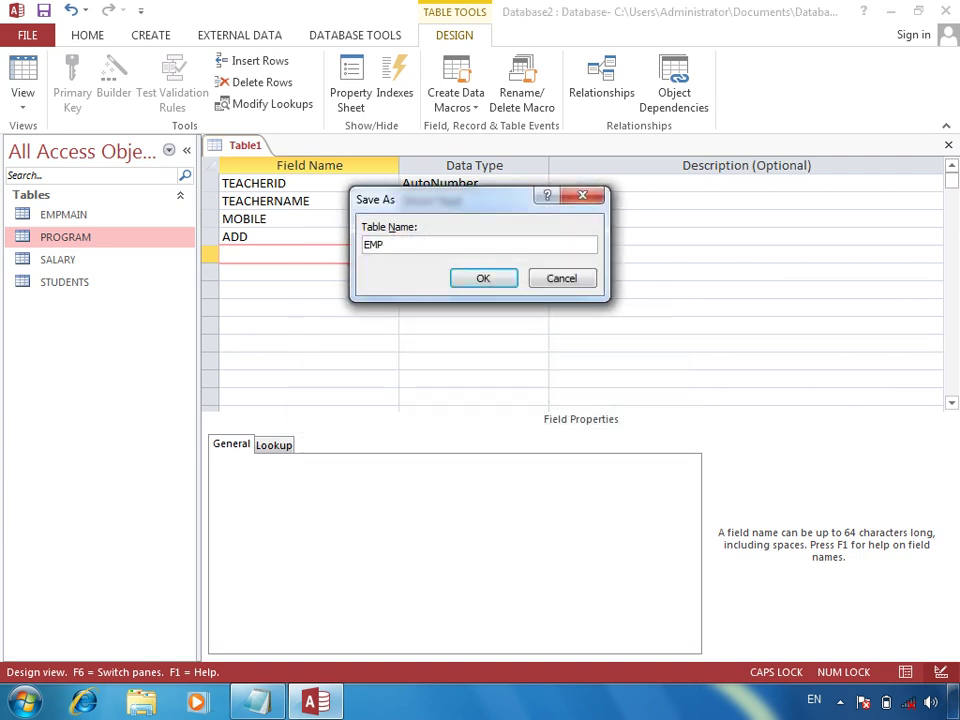
text(TEACHER)
key(Return)
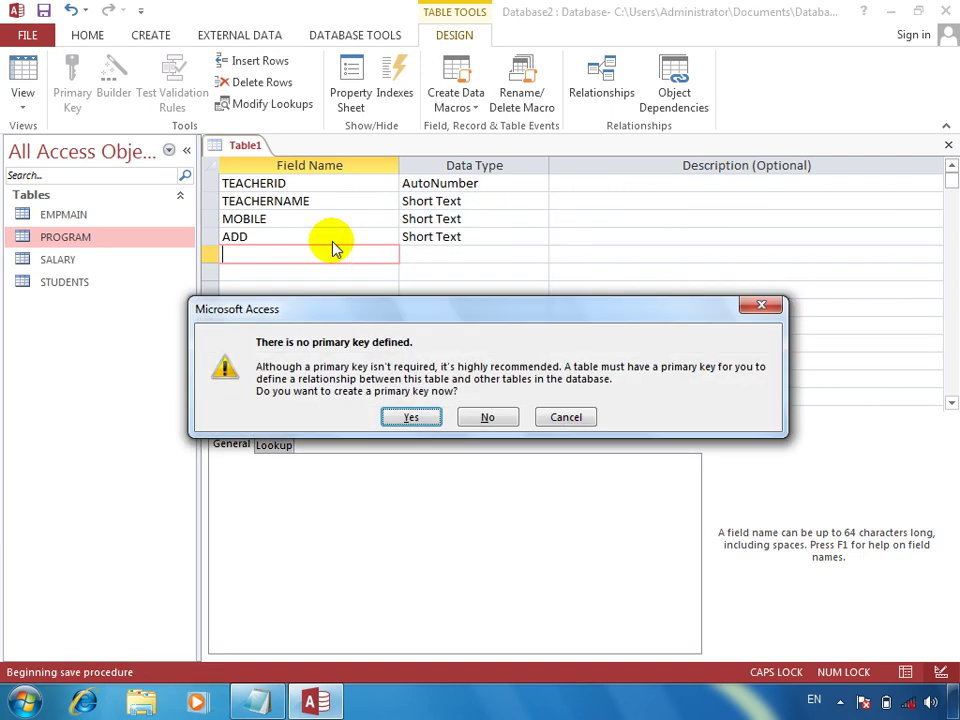
key(Return)
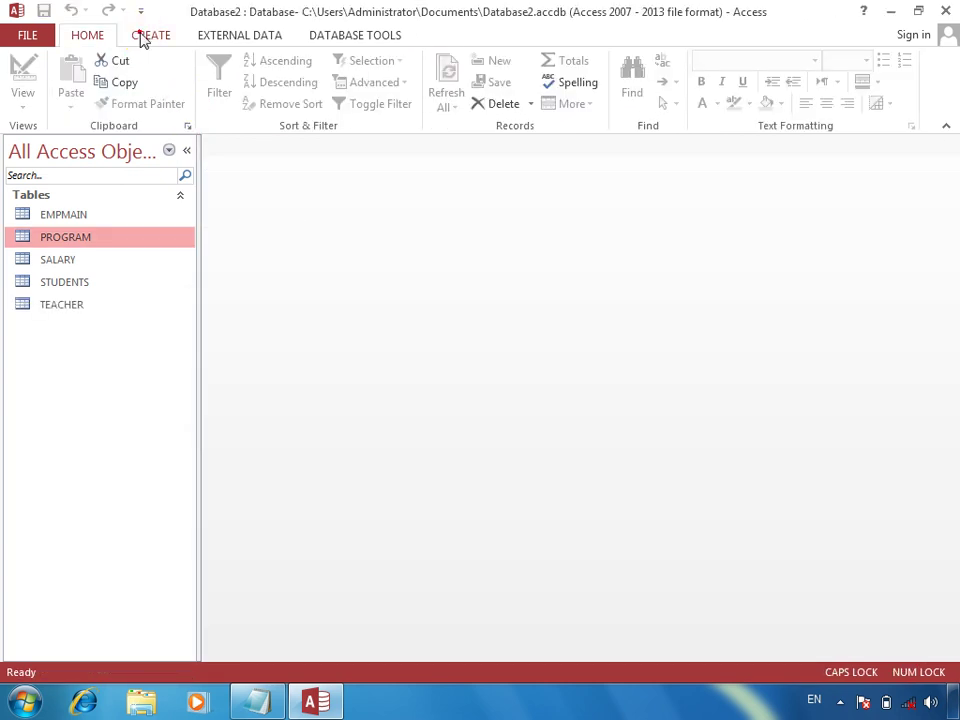
click(141, 35)
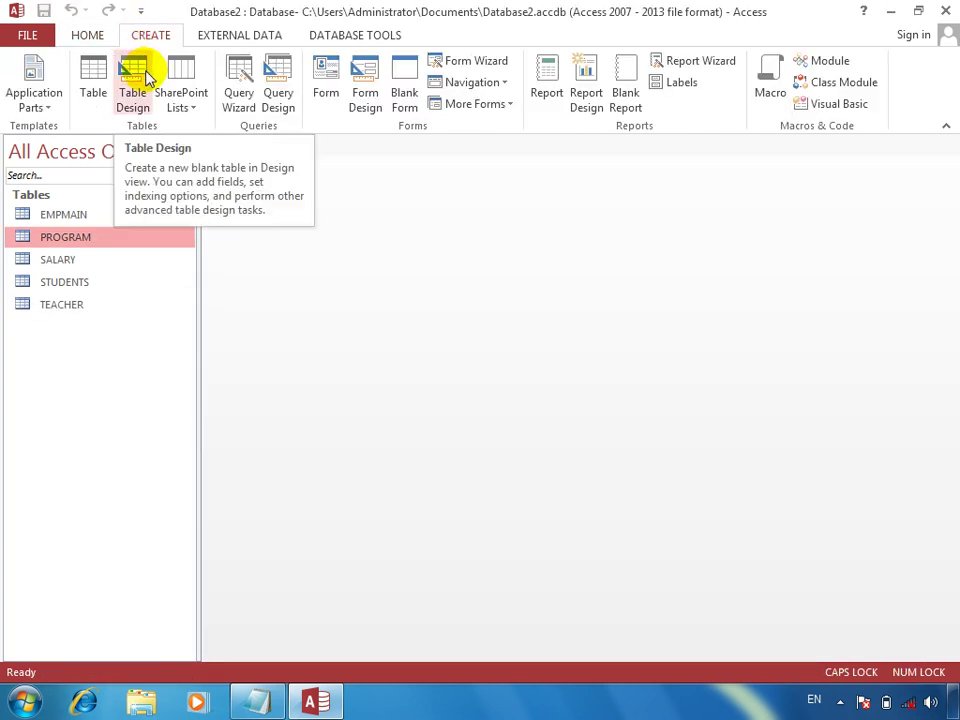
Step: Start a new table design with TEACHERID (Number), IDATE (Date/Time) and SALARY (Number)
click(146, 76)
text(T)
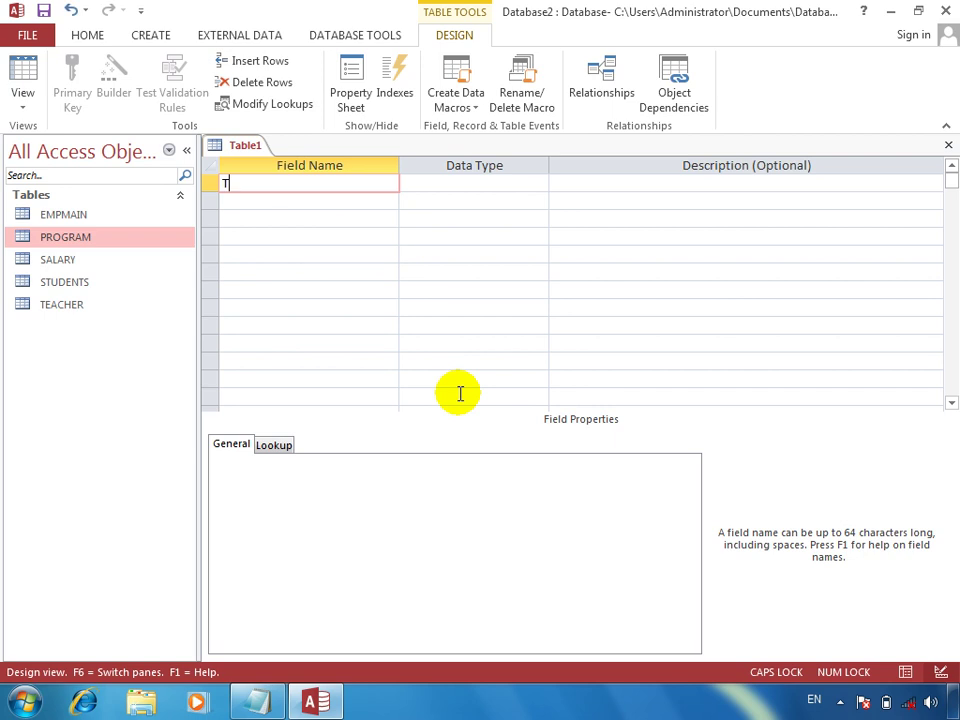
text(EACHERID)
key(Tab)
text(N)
key(Tab)
key(Tab)
text(IDATE)
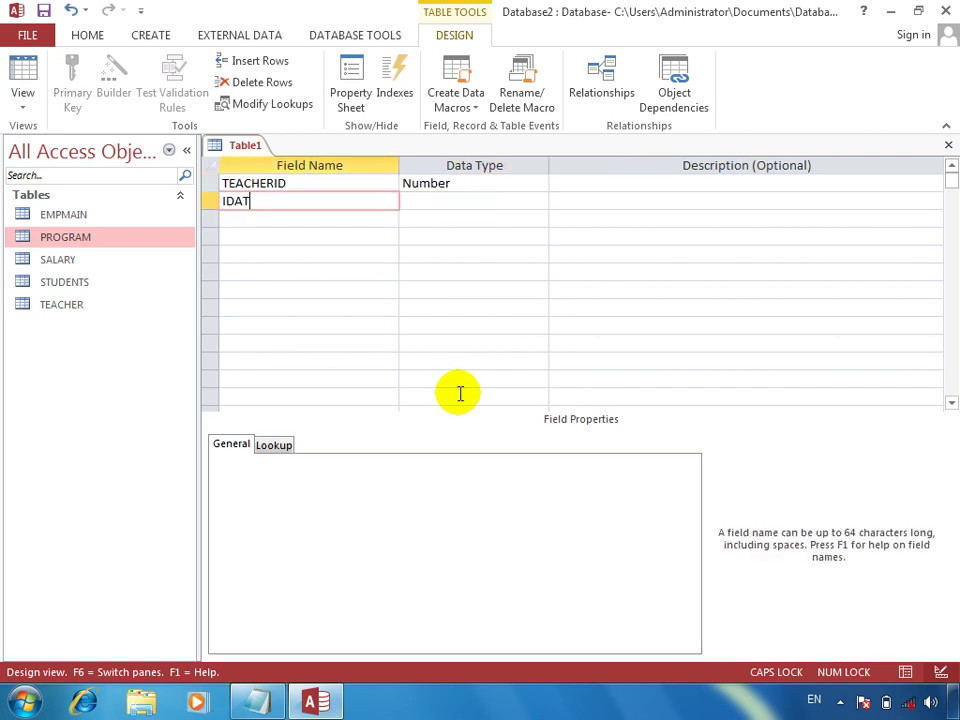
key(Tab)
text(D)
key(Tab)
key(Tab)
text(SALARY)
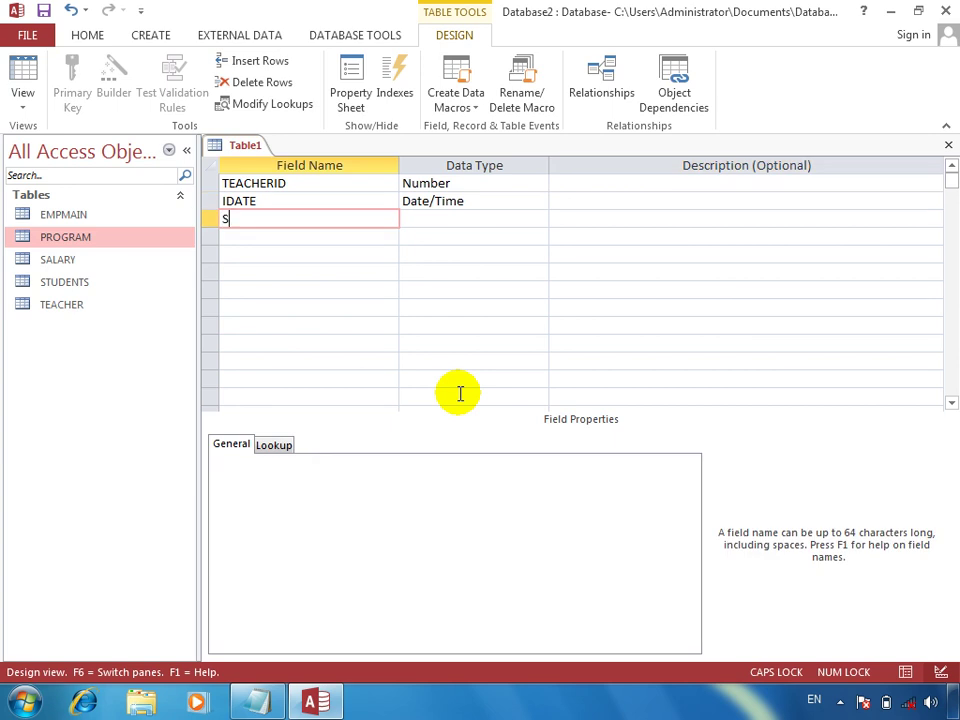
key(Tab)
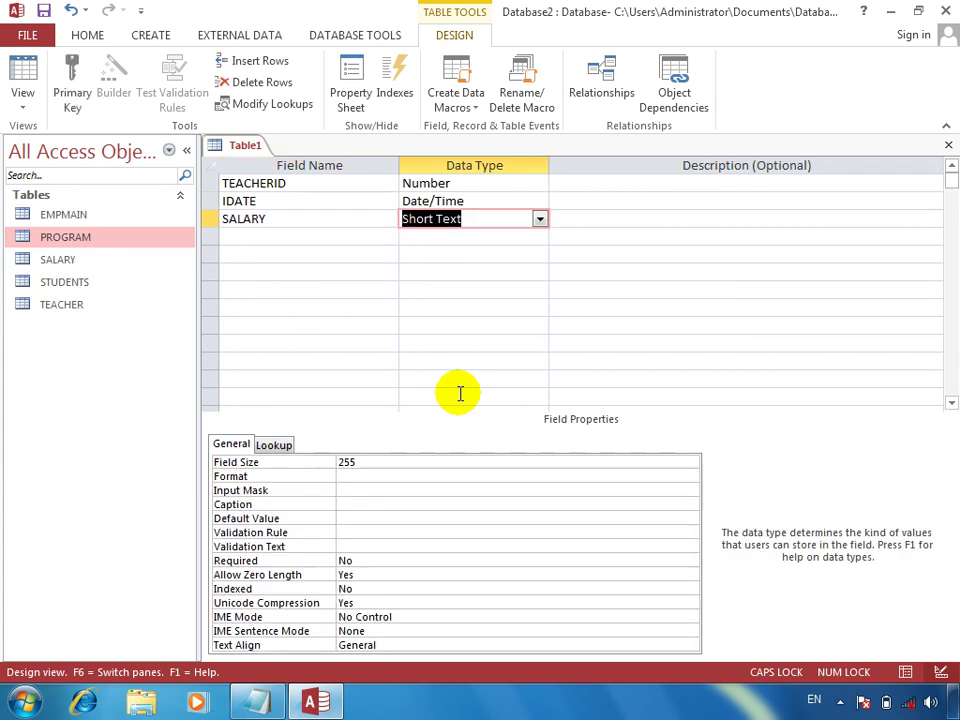
text(N)
key(Tab)
key(Tab)
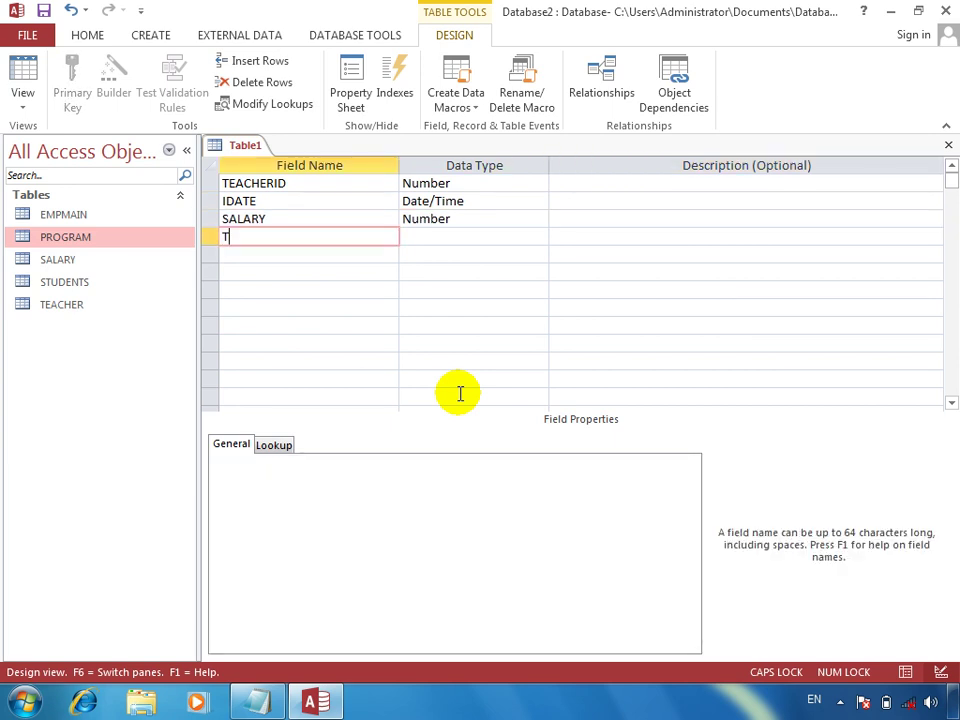
Step: Add a TECKEN field of type Number
text(TEKEIN)
key(BackSpace)
key(BackSpace)
key(BackSpace)
text(C)
key(BackSpace)
key(BackSpace)
text(CKEN)
key(Tab)
text(N)
key(Tab)
key(Tab)
Step: Add REMARKS as a Calculated field with expression [SALARY]-[TECKEN]
text(RE)
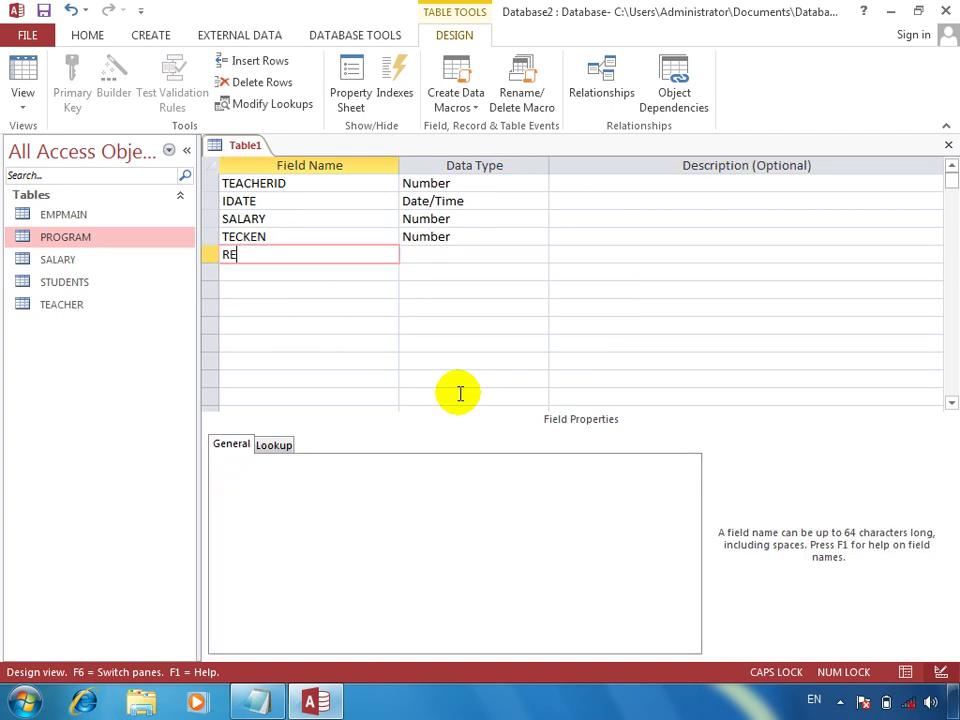
text(MARKS)
key(Tab)
text(N)
key(Tab)
key(Tab)
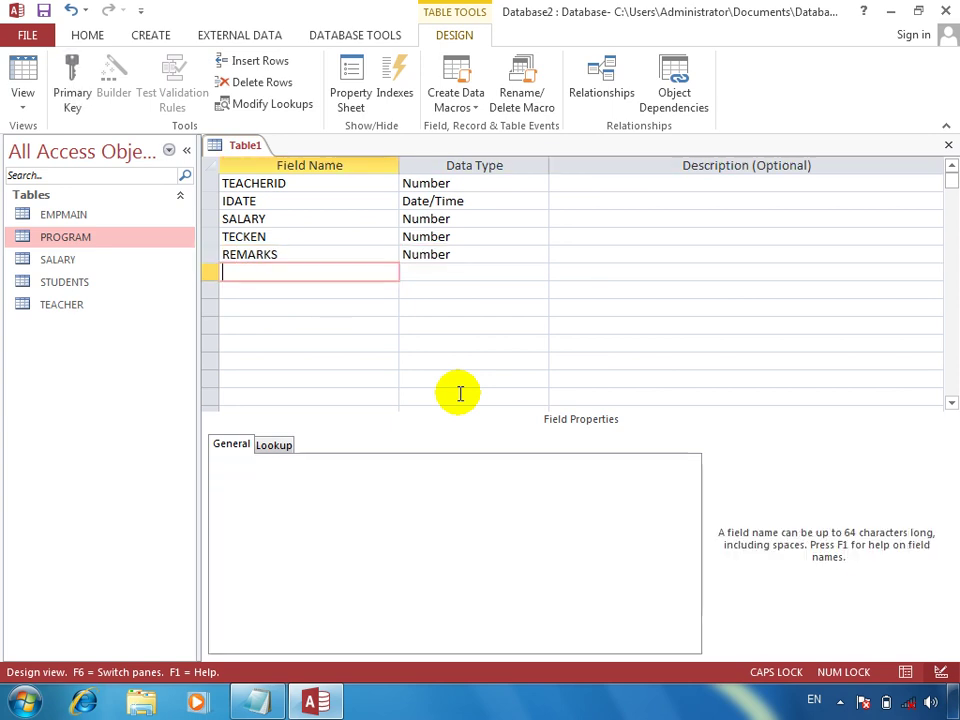
click(307, 255)
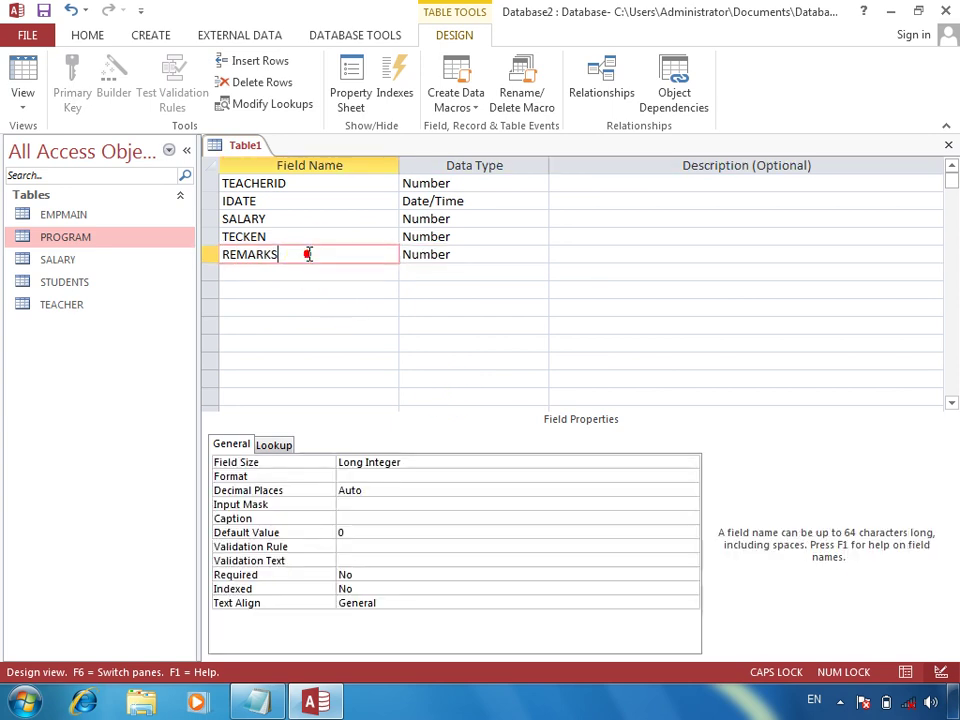
key(Tab)
text(CA)
key(Return)
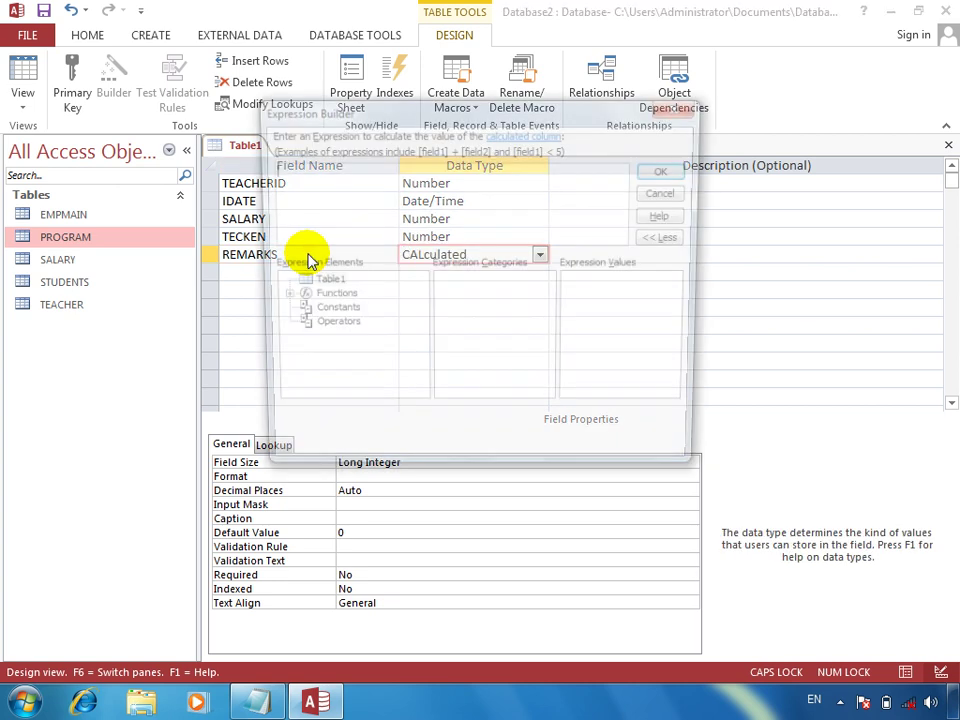
text(SALARY)
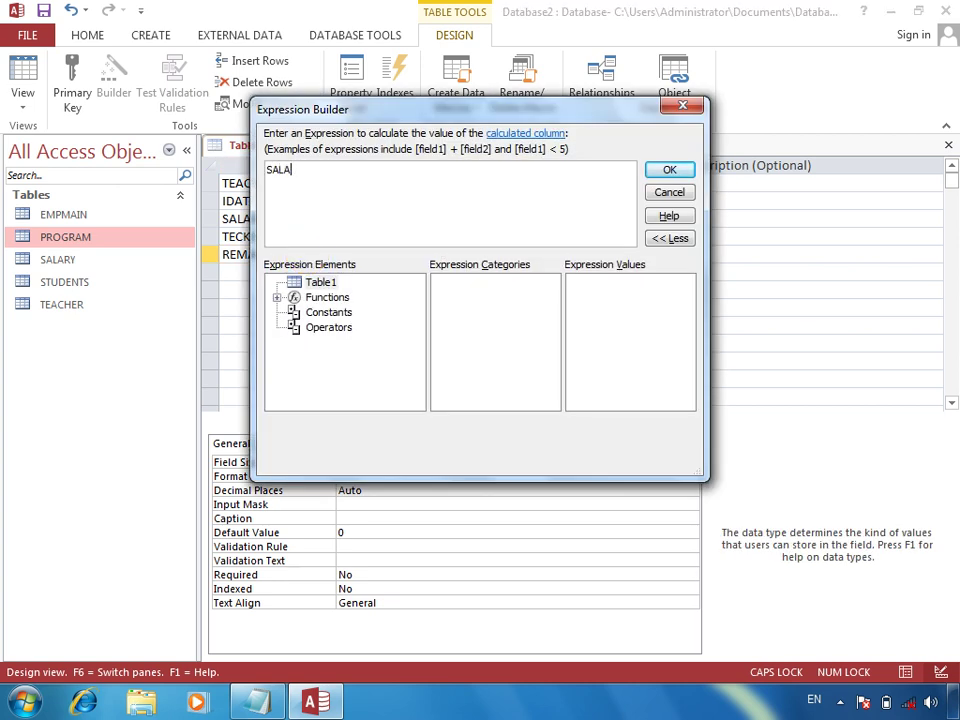
text(TECKEN)
click(669, 170)
click(687, 260)
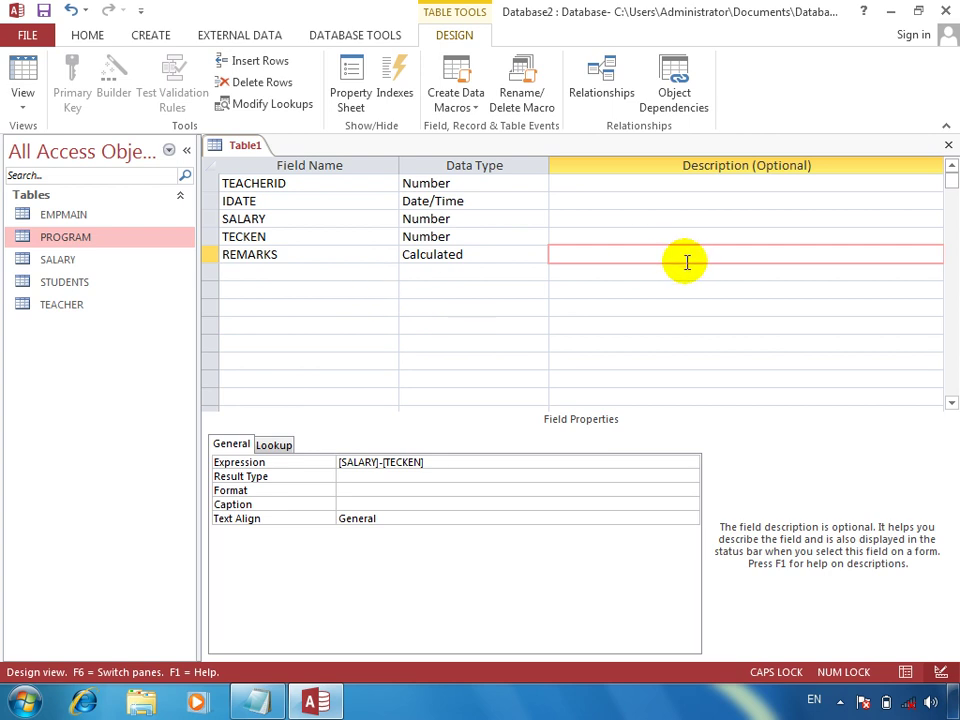
Step: Save the table design as TEACHERSALARY
key(ctrl+w)
key(Return)
text(TEACHERSALA)
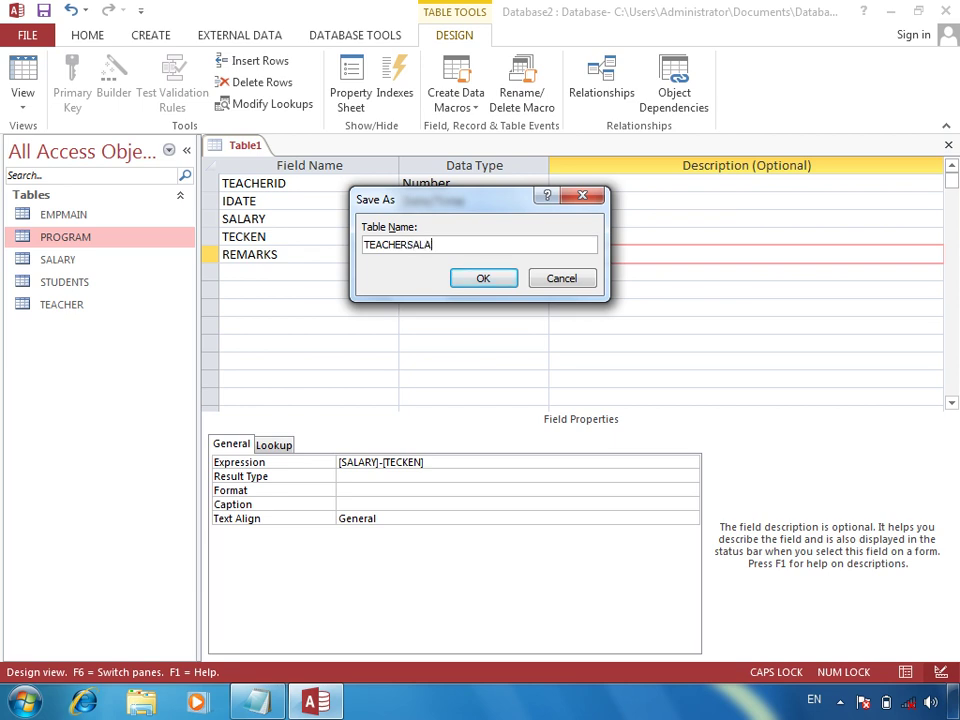
key(Return)
key(Return)
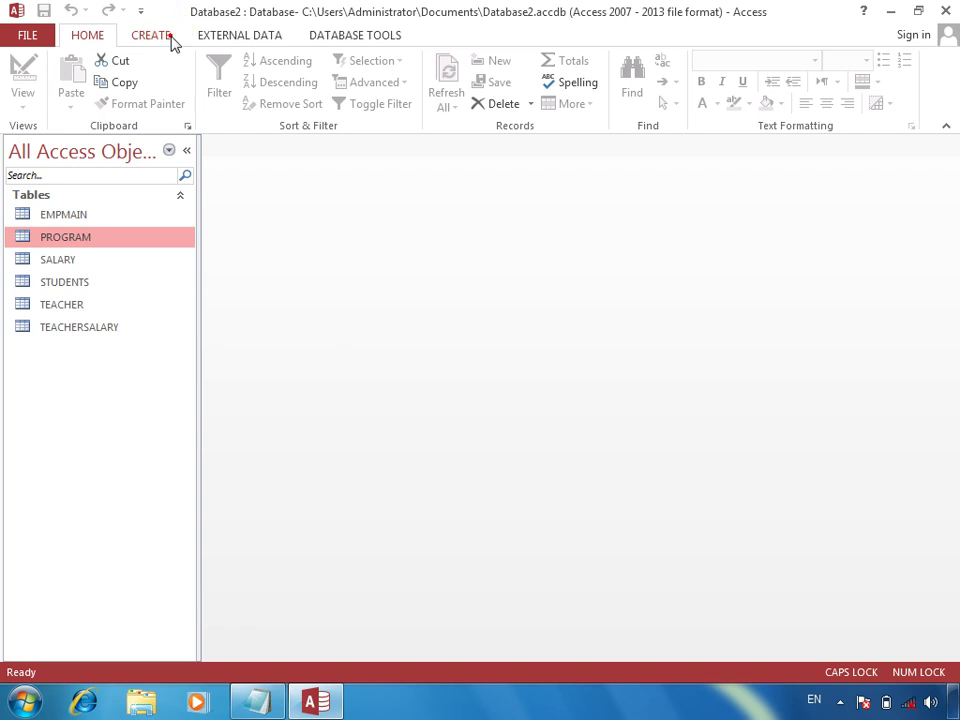
click(170, 37)
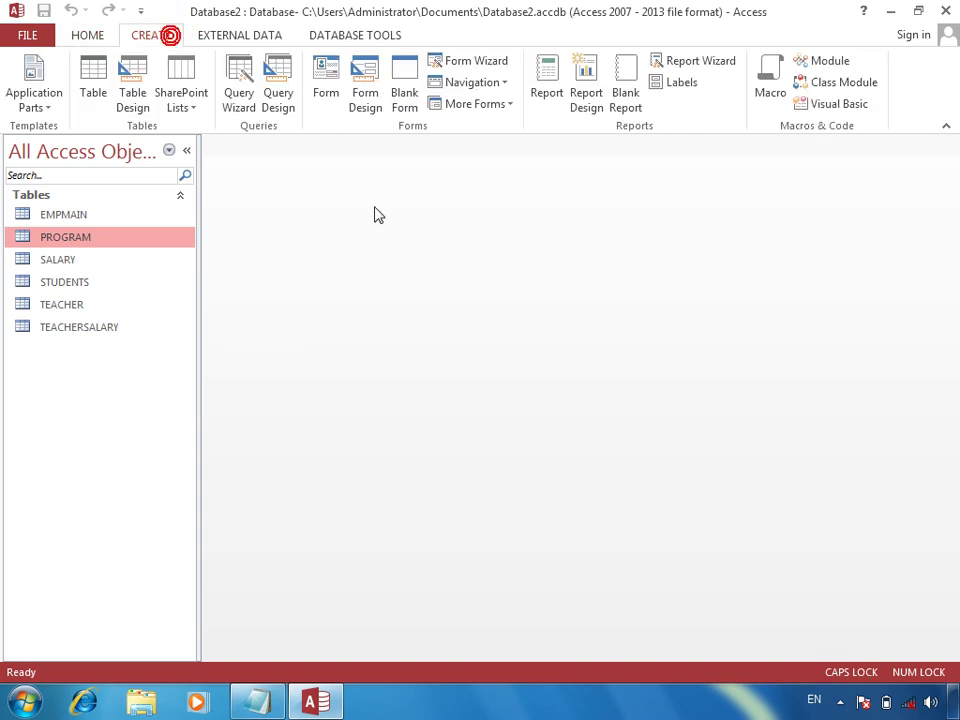
Step: Open Relationships and add the TEACHER and TEACHERSALARY tables to the layout
click(365, 35)
click(232, 75)
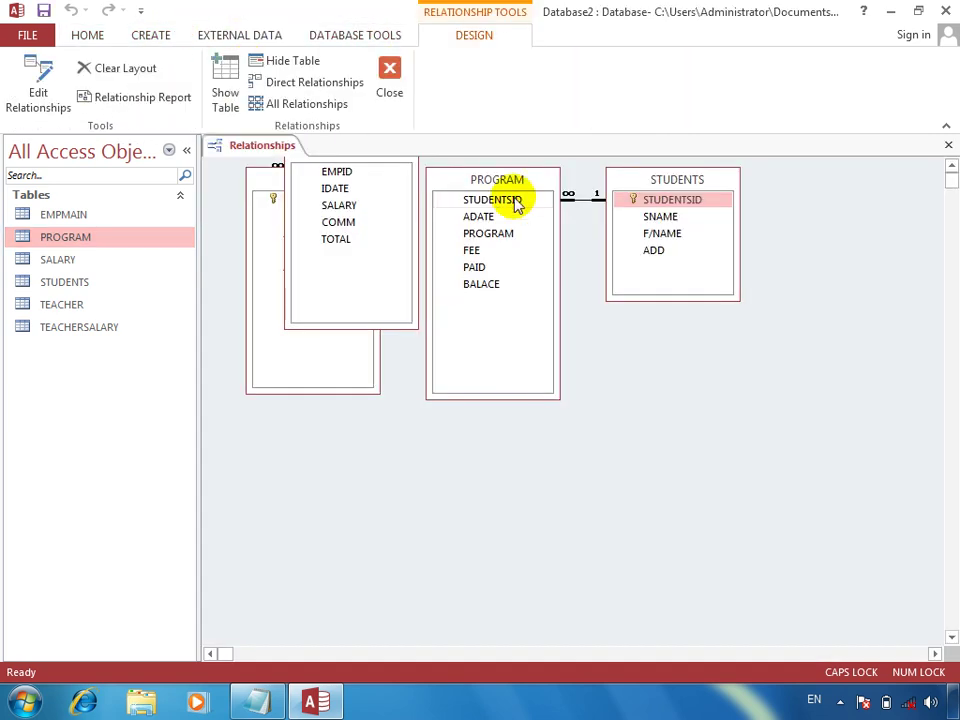
drag(621, 189, 493, 191)
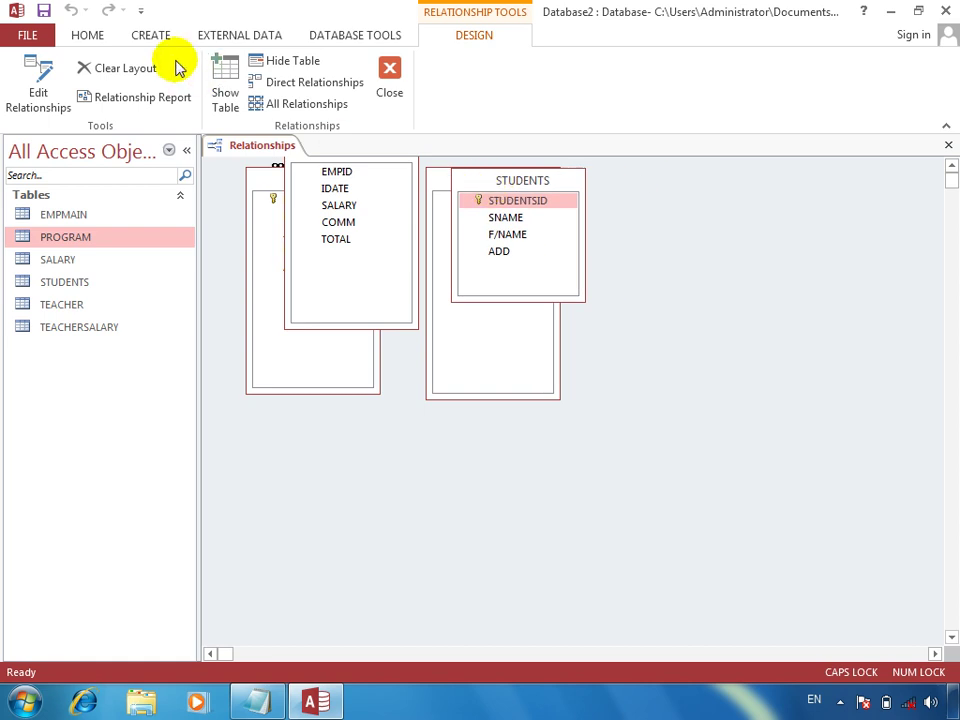
click(225, 86)
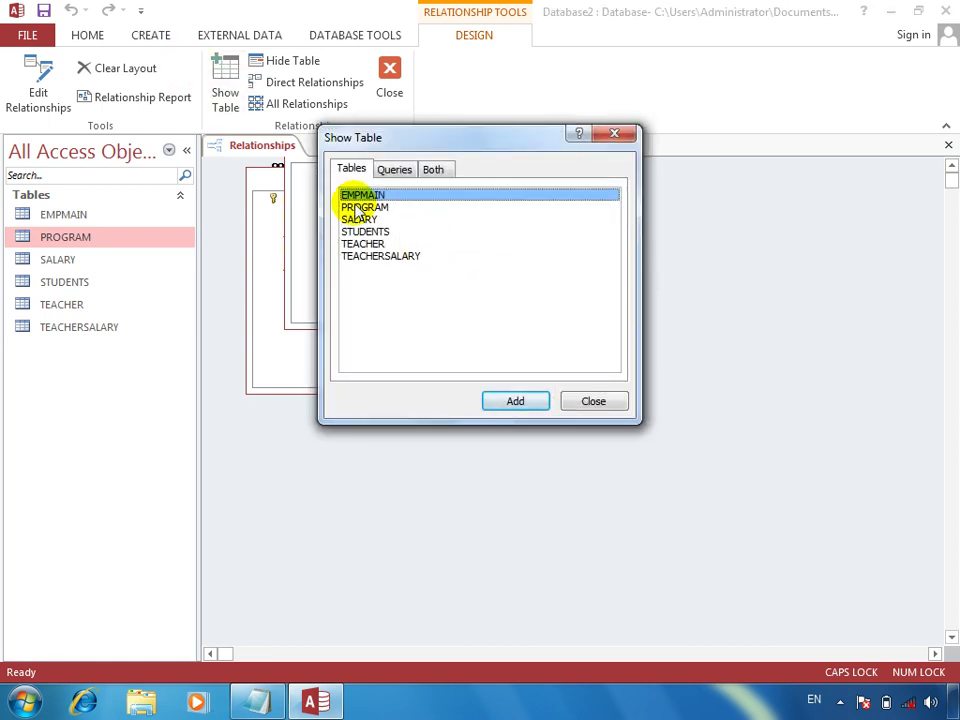
click(377, 243)
shift+click(400, 262)
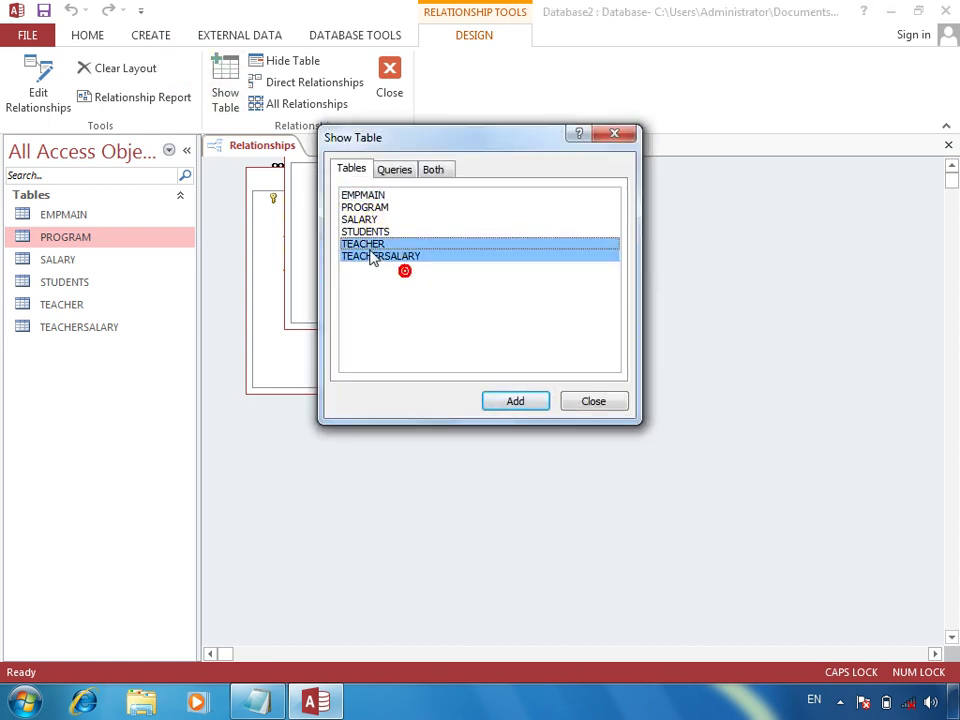
click(538, 400)
click(598, 398)
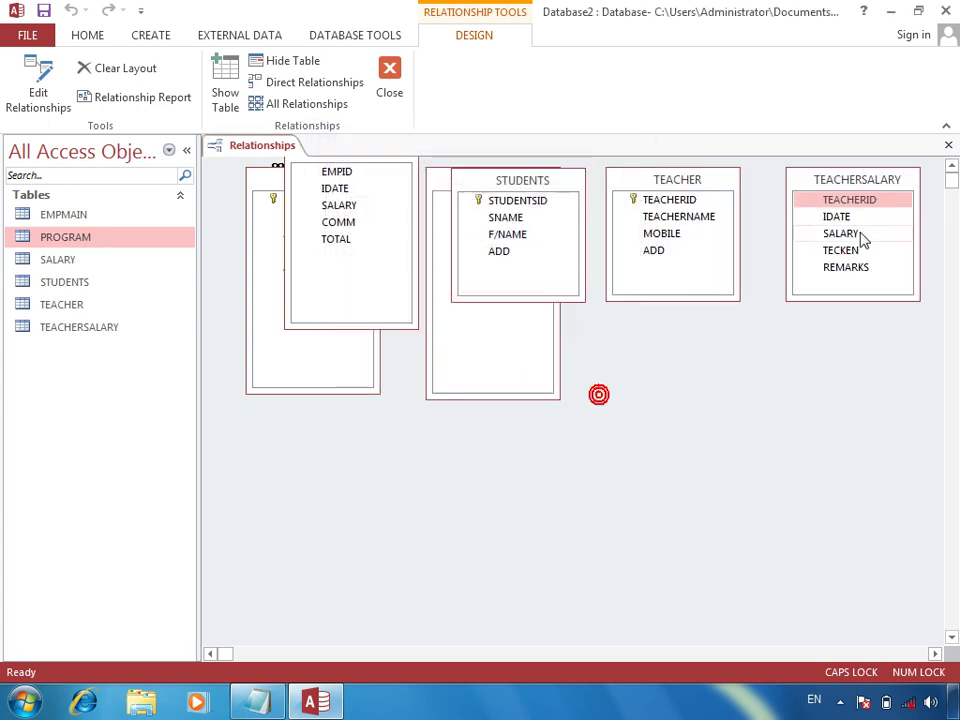
Step: Link TEACHERID one-to-many with enforced referential integrity, then close and save the layout
drag(692, 199, 855, 205)
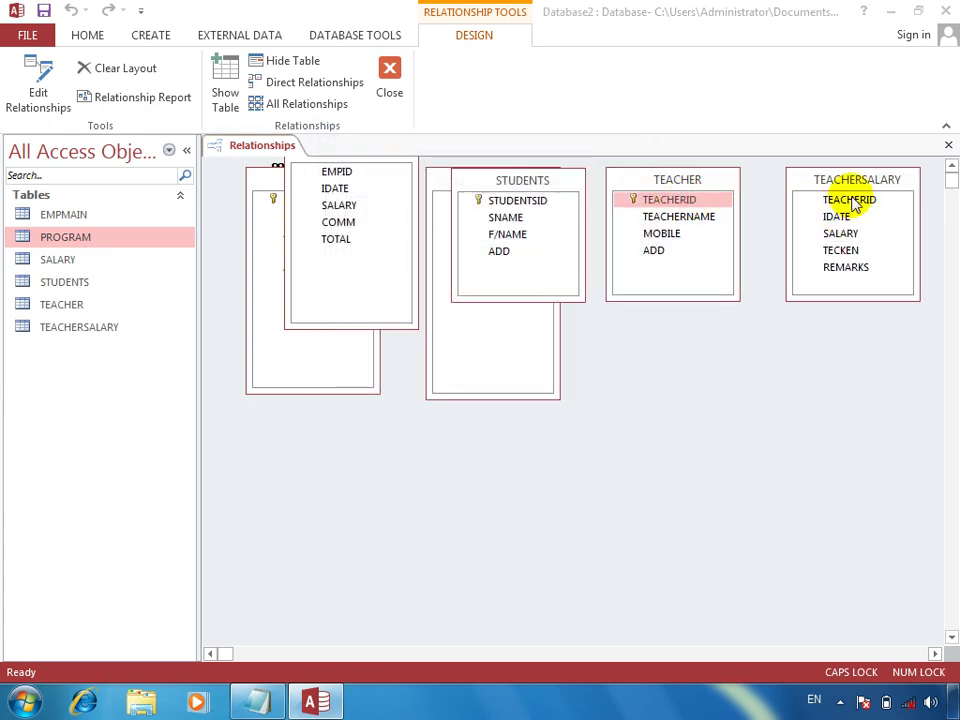
click(418, 289)
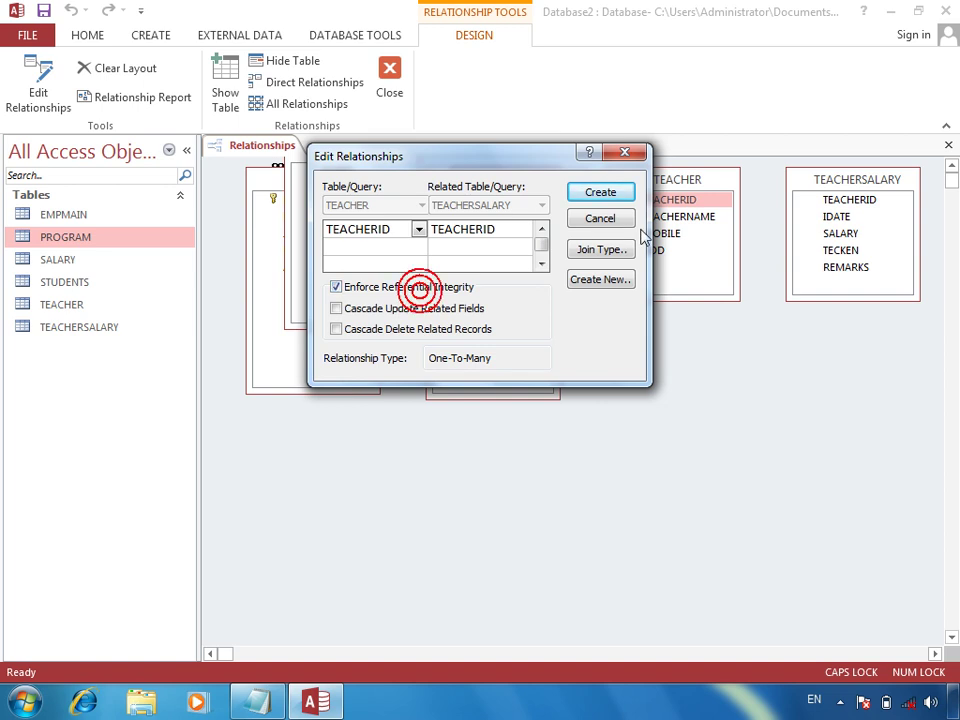
click(578, 192)
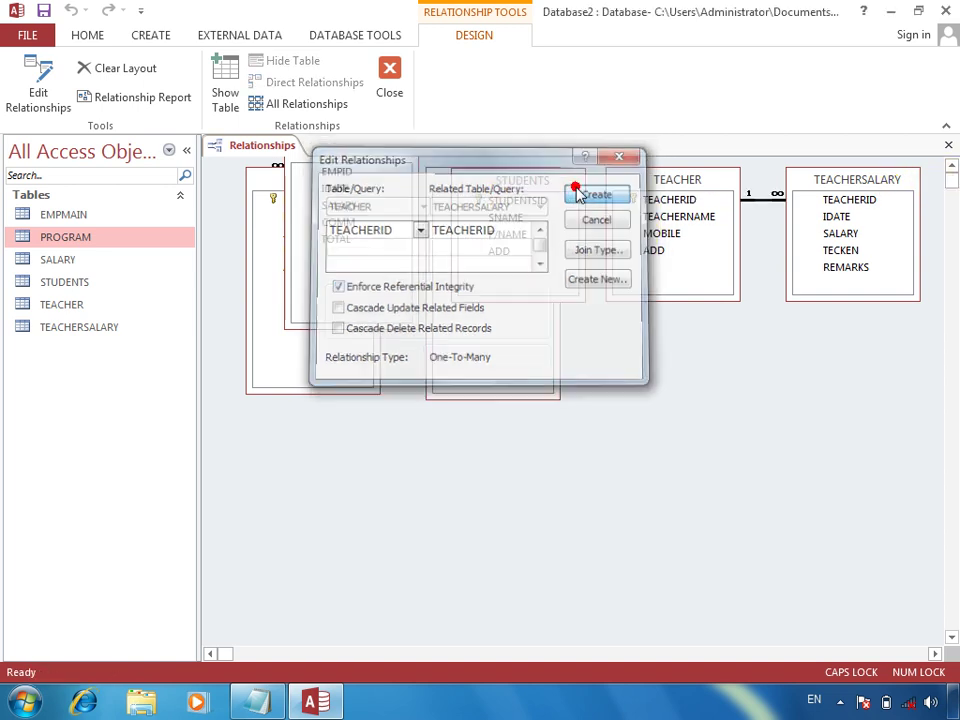
click(946, 145)
key(Return)
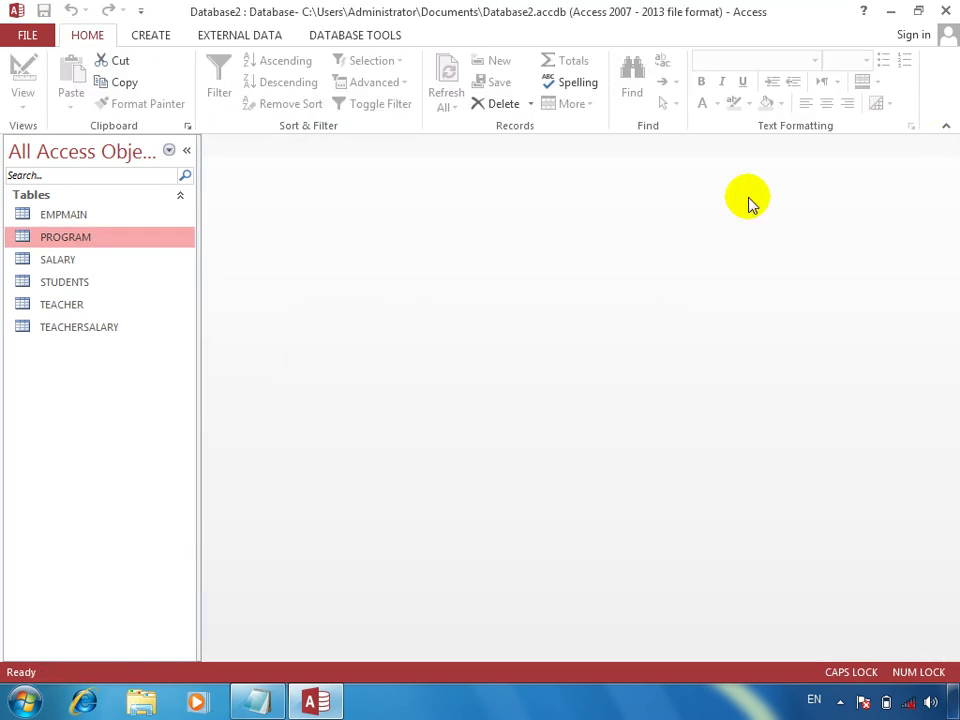
Step: Open the TEACHER table and enter the first teacher's name, mobile number and address
double_click(70, 308)
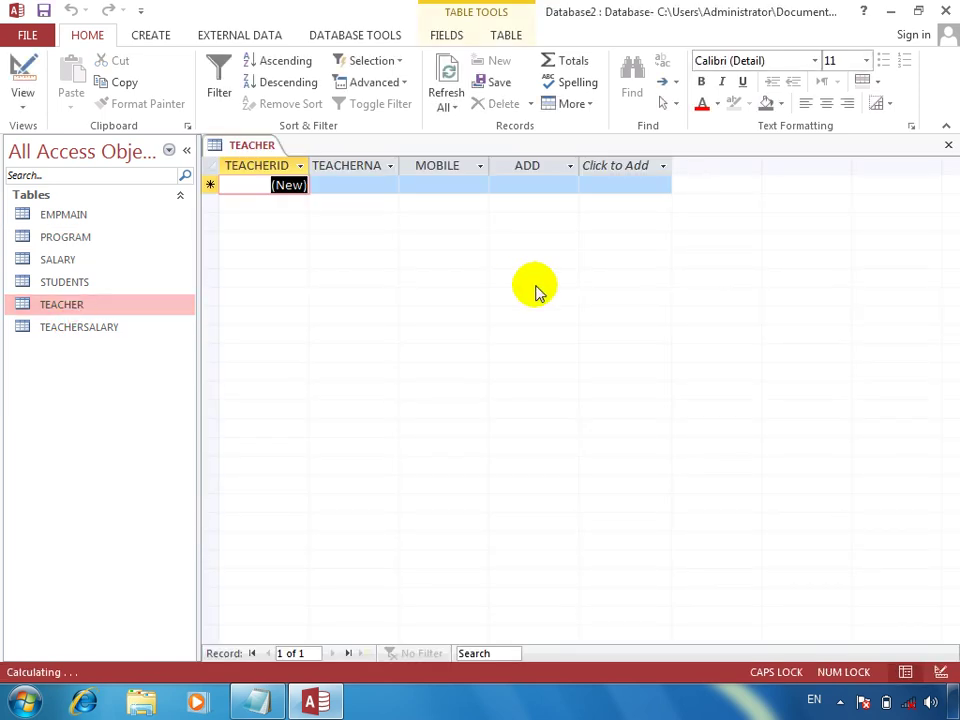
key(Tab)
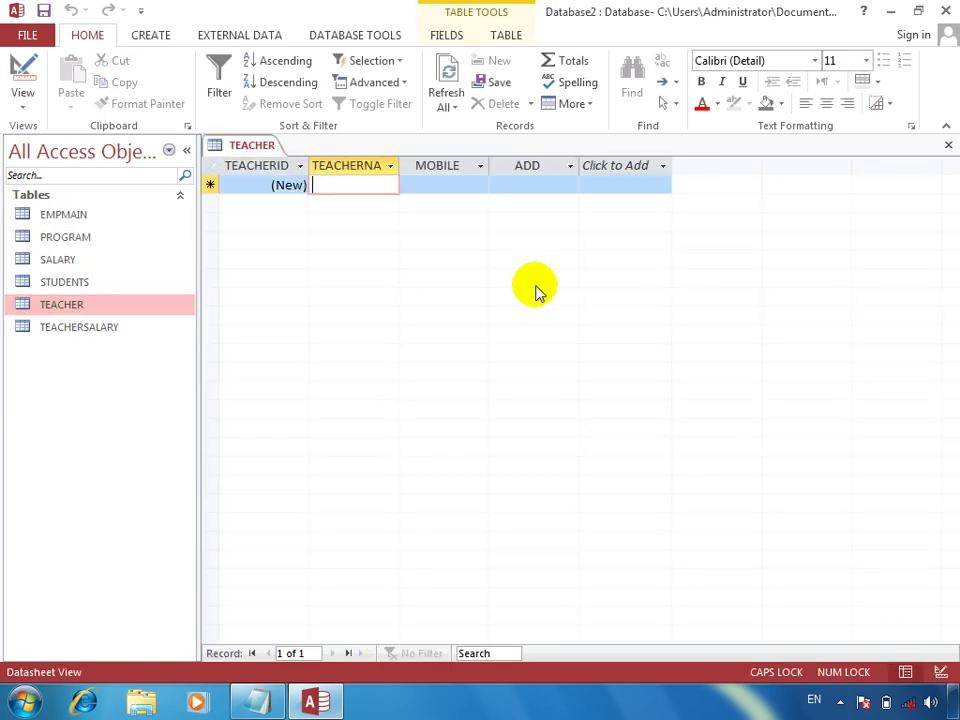
text(HAQYAR)
key(Tab)
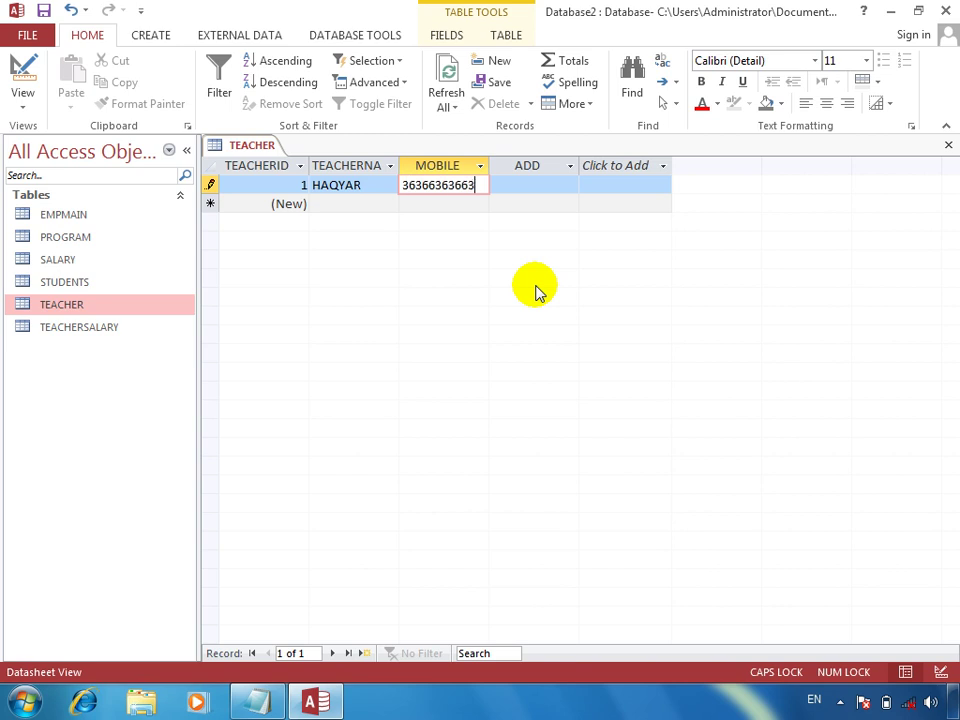
key(Tab)
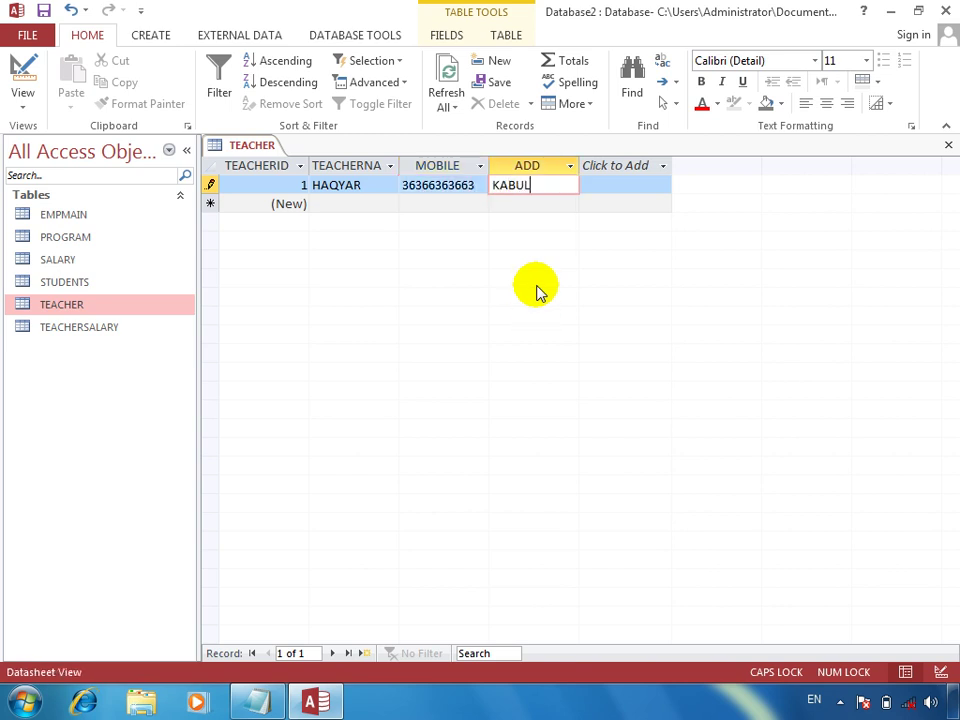
key(Tab)
Step: Add a second teacher record with the teacher's name, mobile number and address
key(Tab)
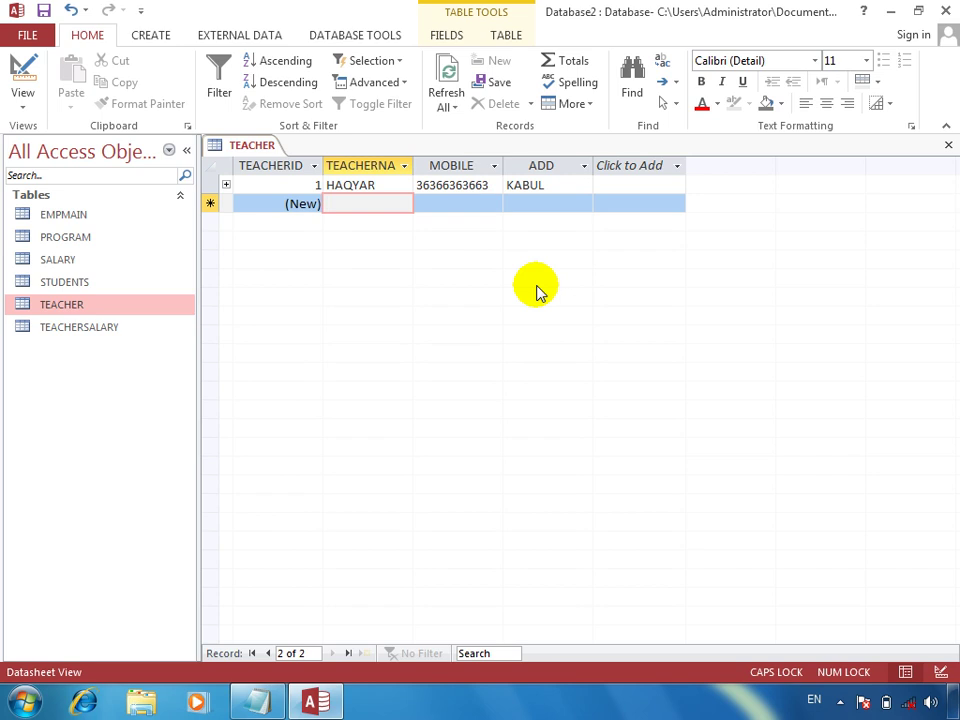
text(JANAN)
key(Tab)
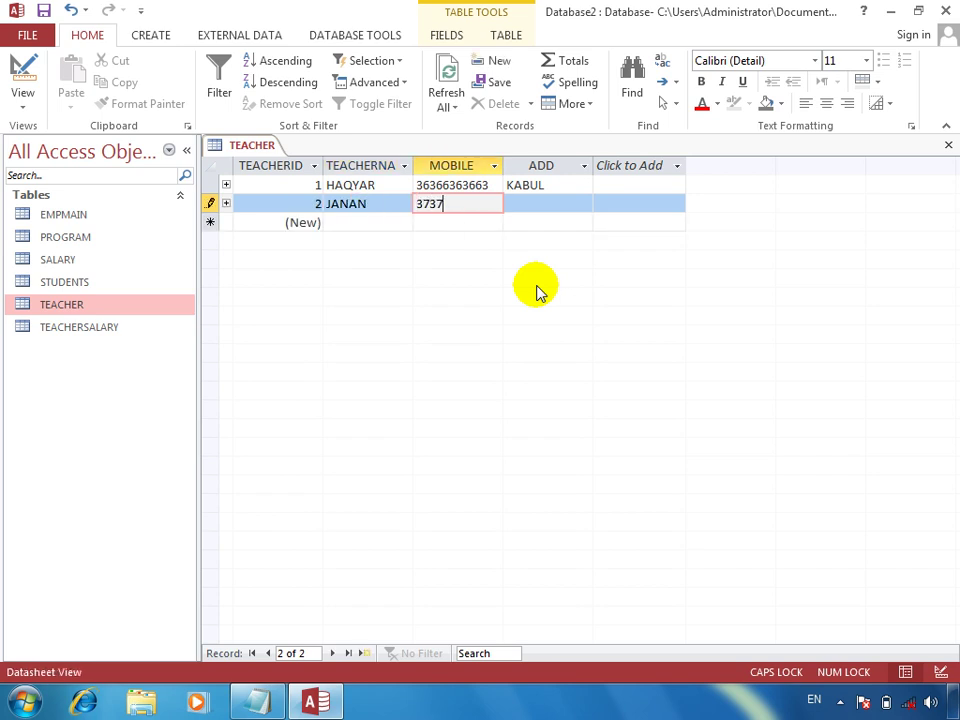
key(Tab)
text(KABUL)
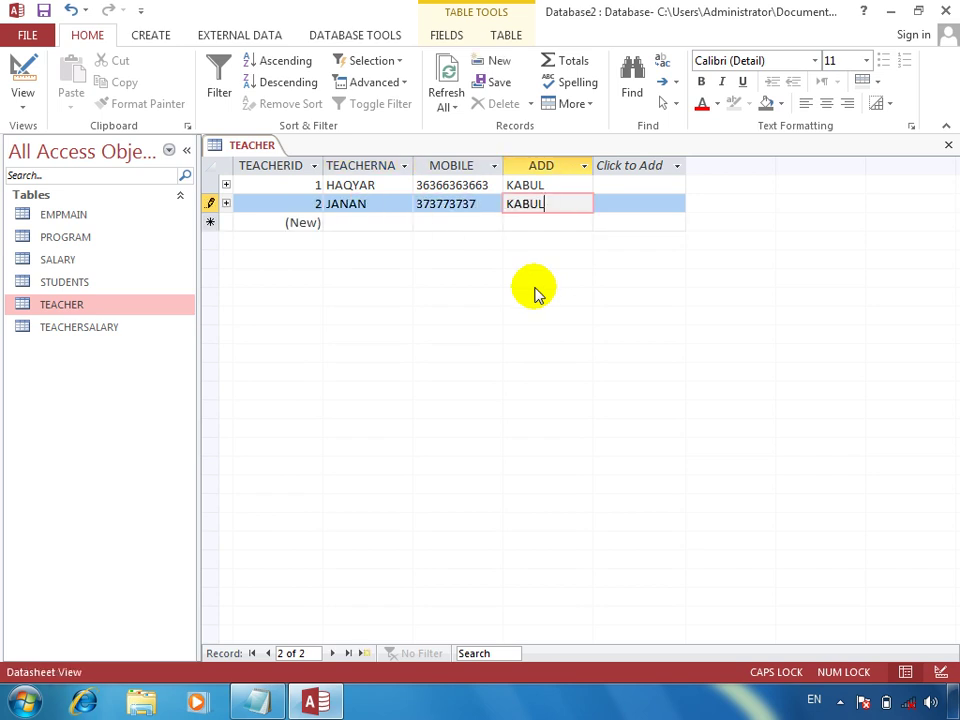
key(Tab)
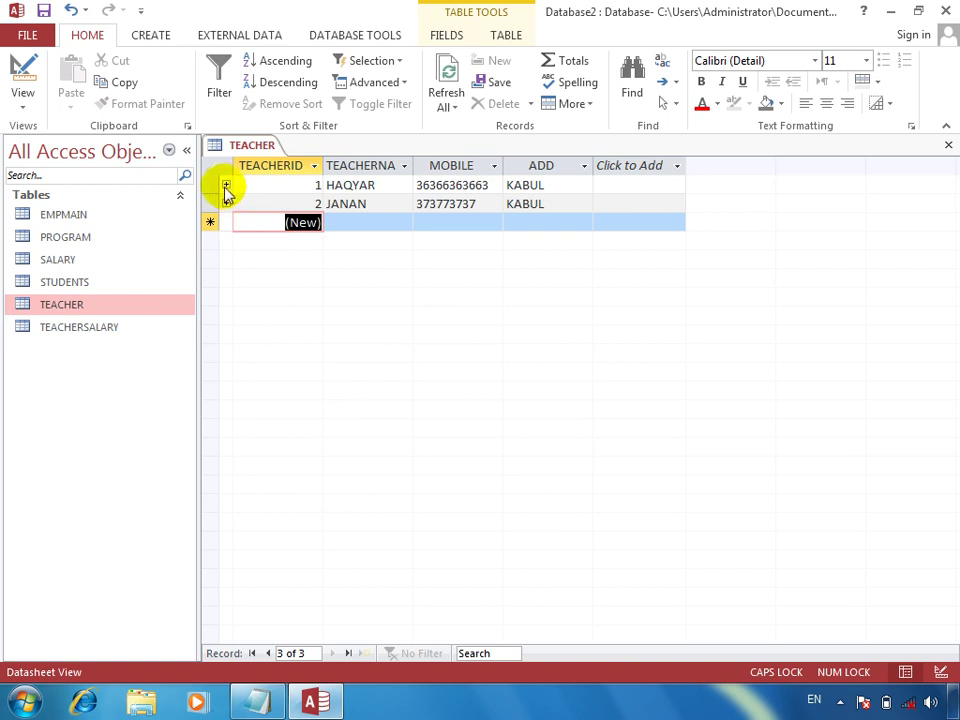
Step: In teacher 1's salary subdatasheet, add a today-dated entry with SALARY 40000 and TECKEN 400
click(227, 190)
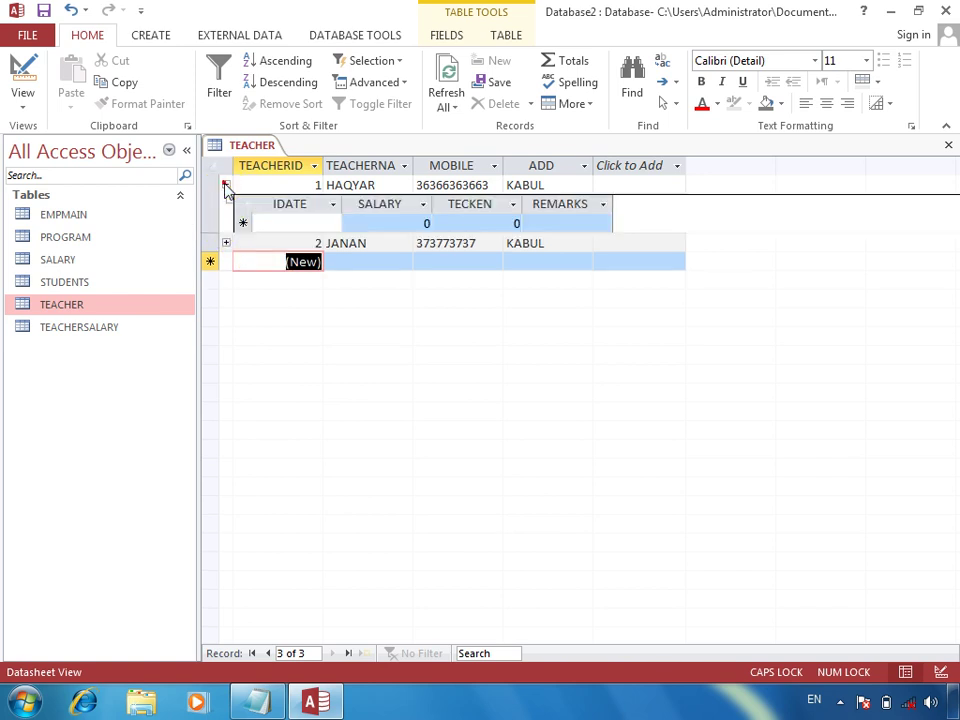
click(290, 221)
key(ctrl+semicolon)
key(Tab)
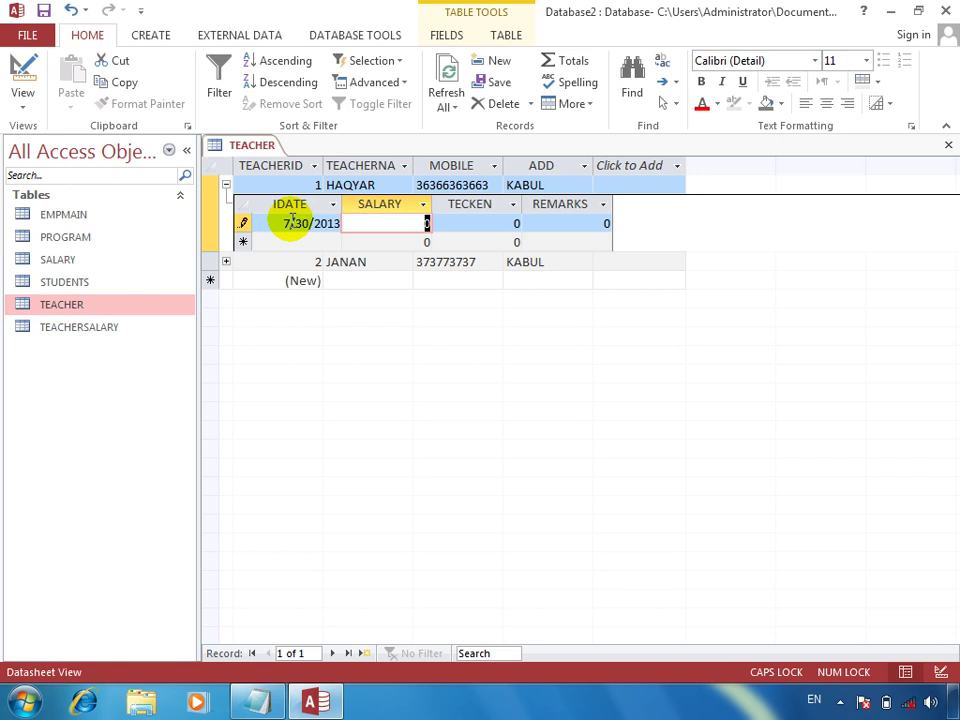
text(40000)
key(Tab)
text(400)
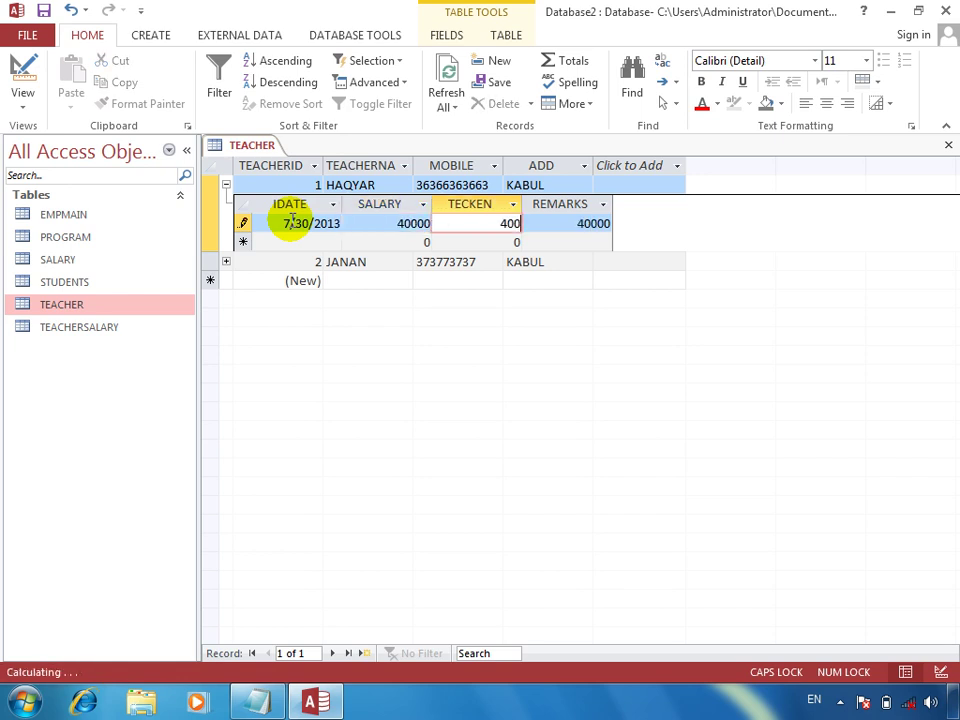
key(Tab)
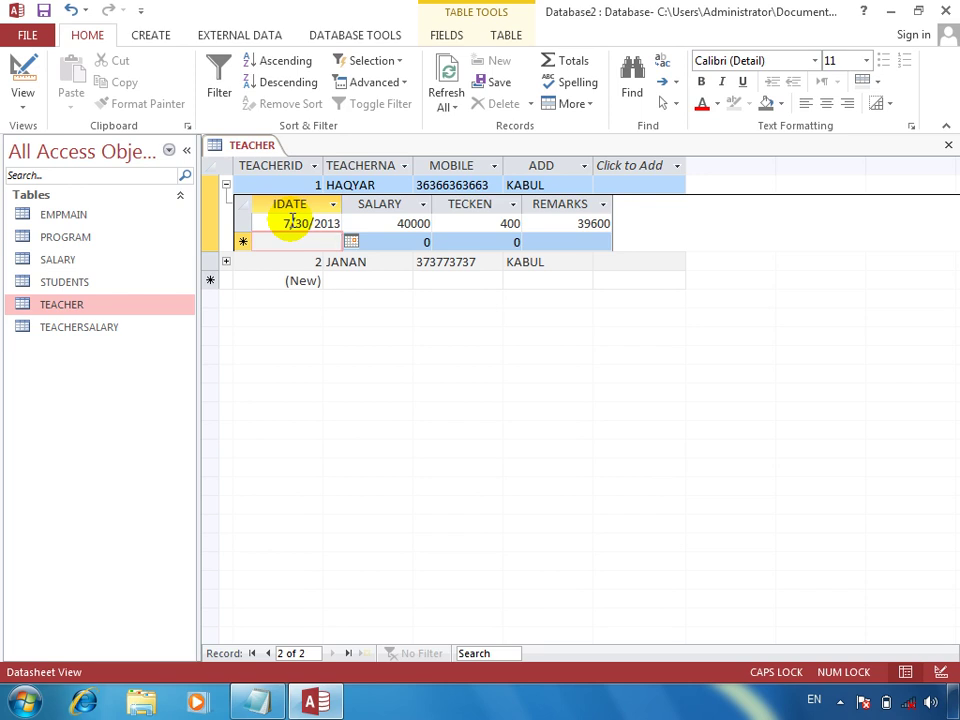
Step: Add a second today-dated salary row of 3000 with TECKEN 2000, then close the TEACHER table
key(ctrl+semicolon)
key(Tab)
text(3000)
key(Tab)
text(2000)
key(Tab)
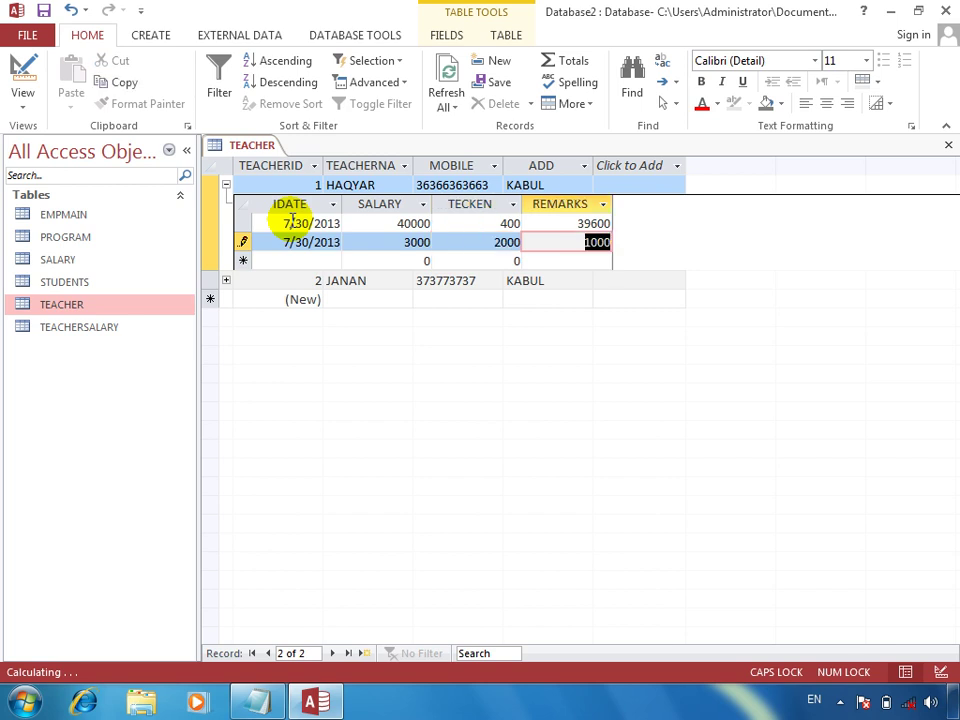
click(948, 145)
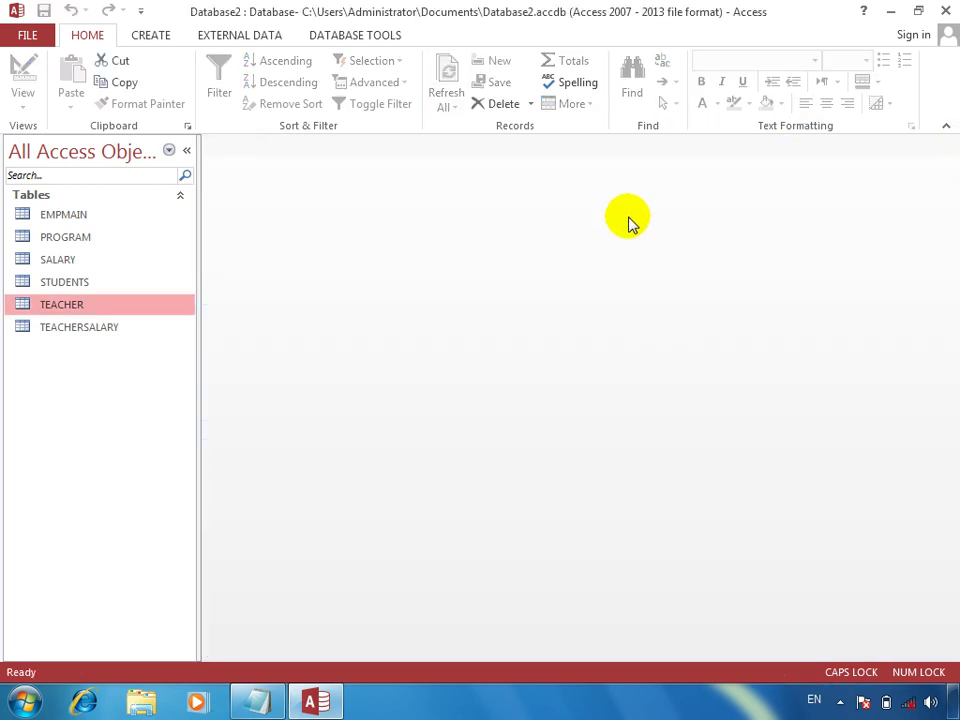
Step: In TEACHERSALARY, enter a row for TEACHERID 4 with today's date, SALARY 300000 and TECKEN 2000
double_click(73, 330)
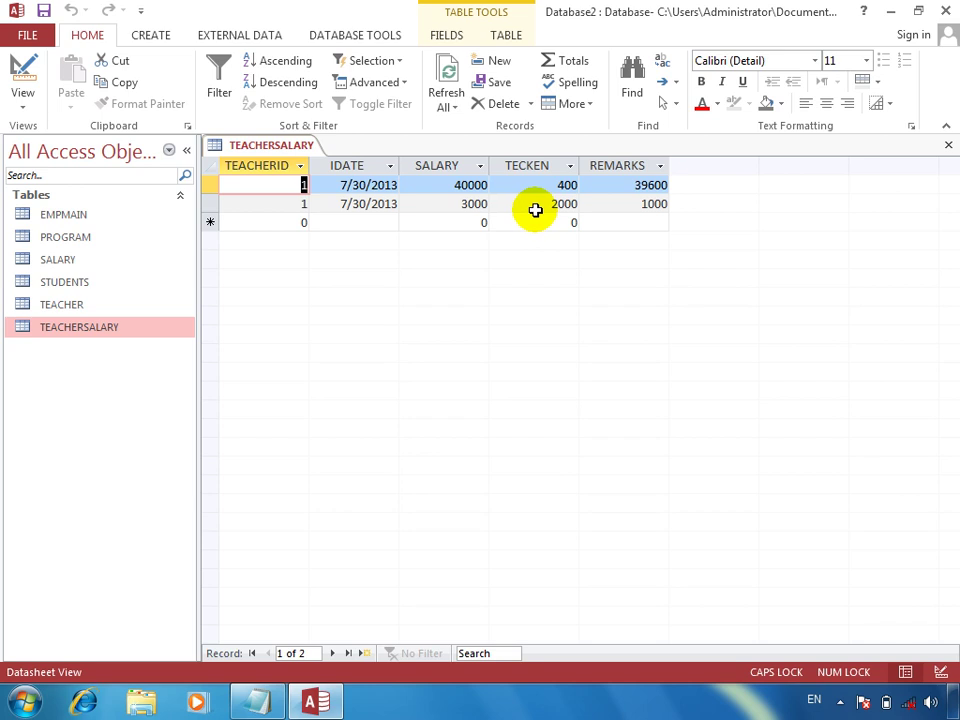
click(280, 222)
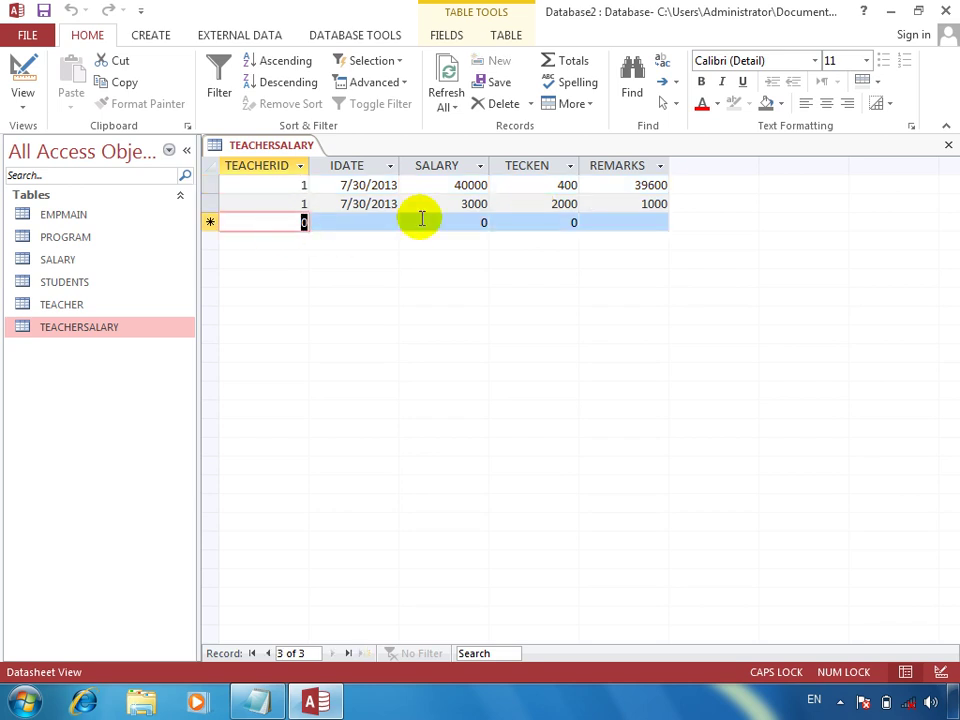
text(4)
key(Tab)
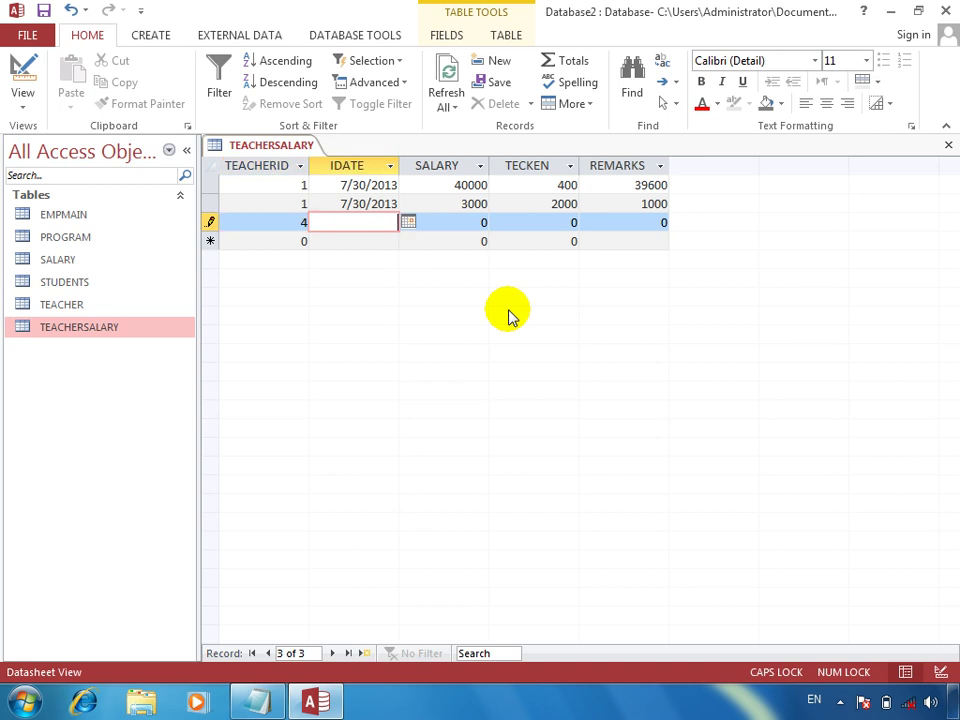
key(ctrl+apostrophe)
key(Tab)
text(300000)
key(Tab)
text(2000)
key(Tab)
key(Tab)
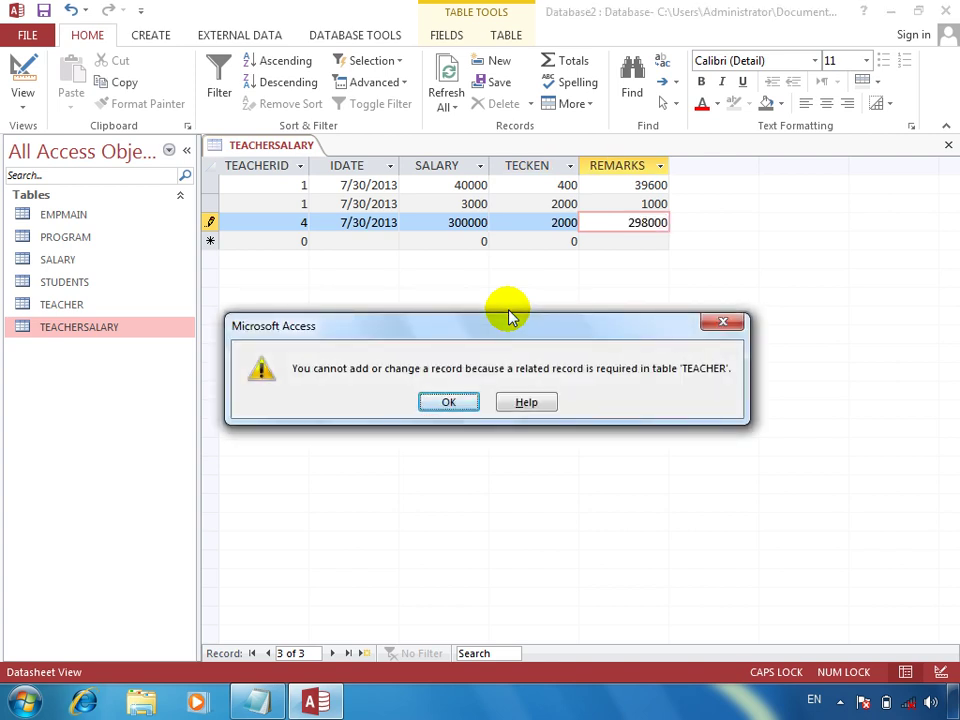
Step: Dismiss the related-record error, close TEACHERSALARY discarding the invalid row, and exit Access
key(Return)
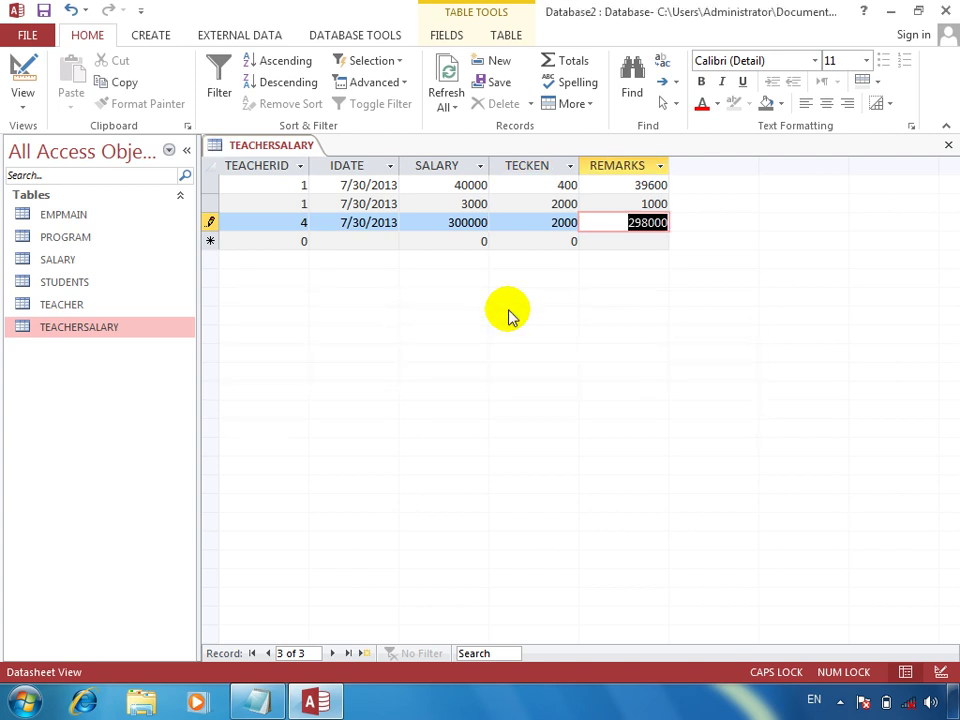
click(948, 145)
click(451, 405)
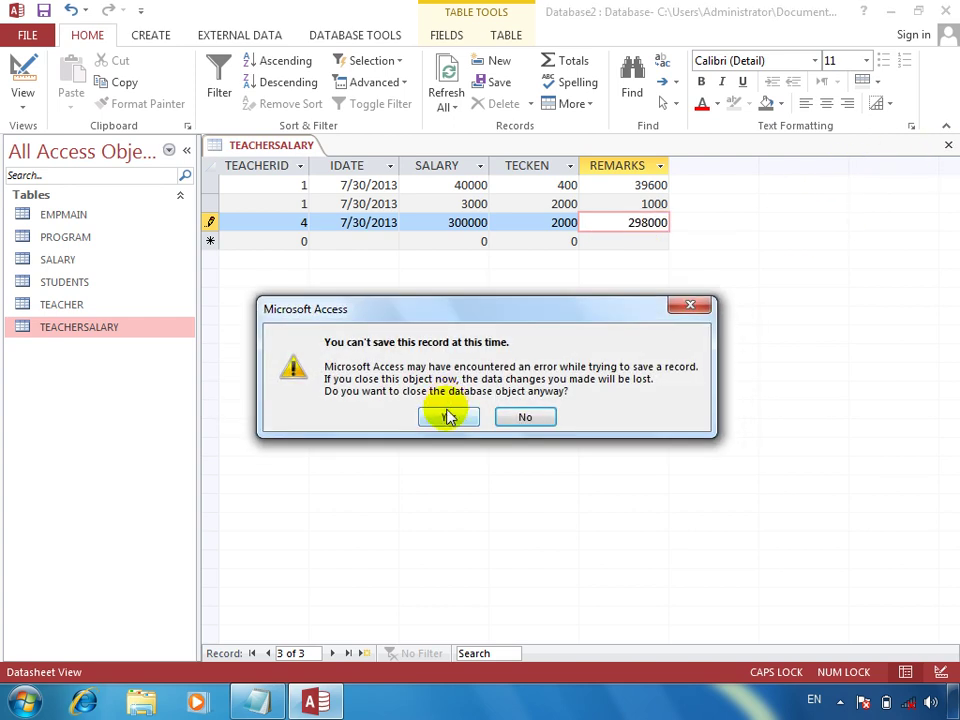
click(450, 415)
click(945, 10)
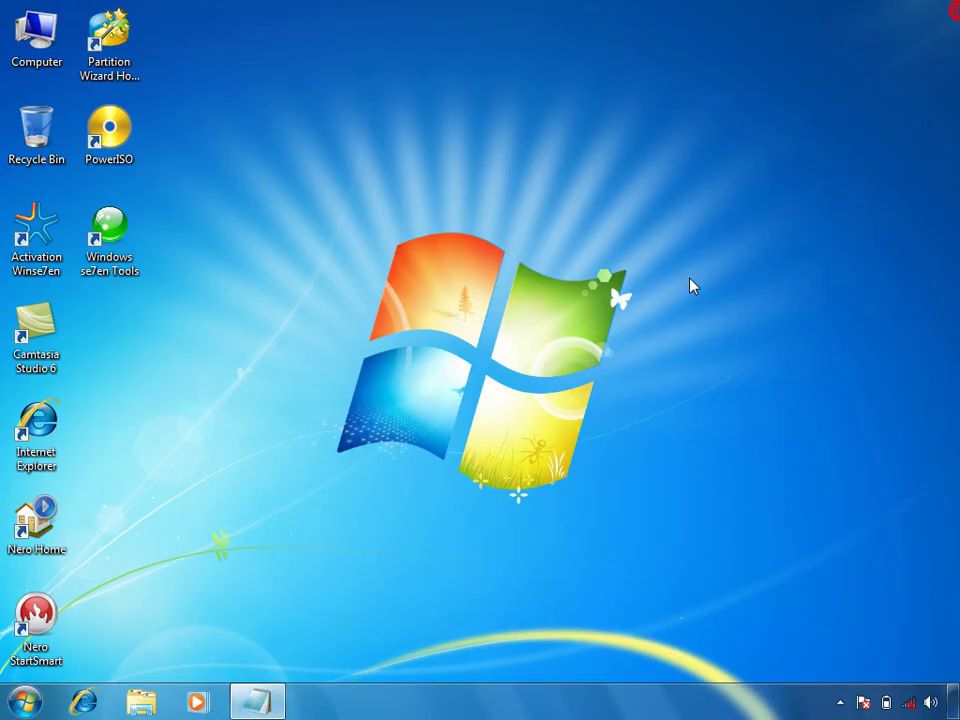